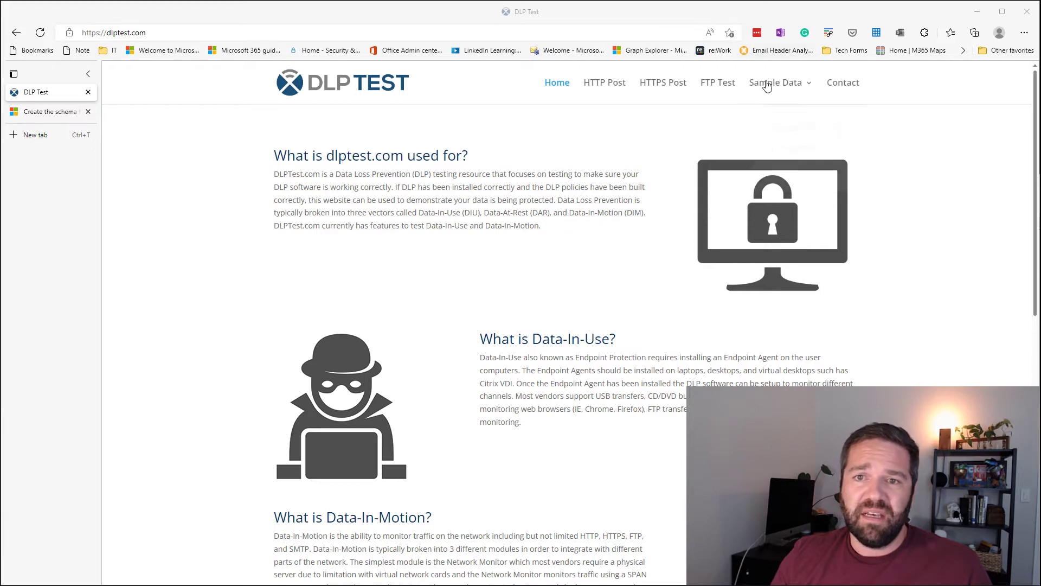
# Download dlptest.com's Name/SSN/DOB sample data as a CSV file.
pyautogui.moveTo(783, 93)
pyautogui.click(803, 133)
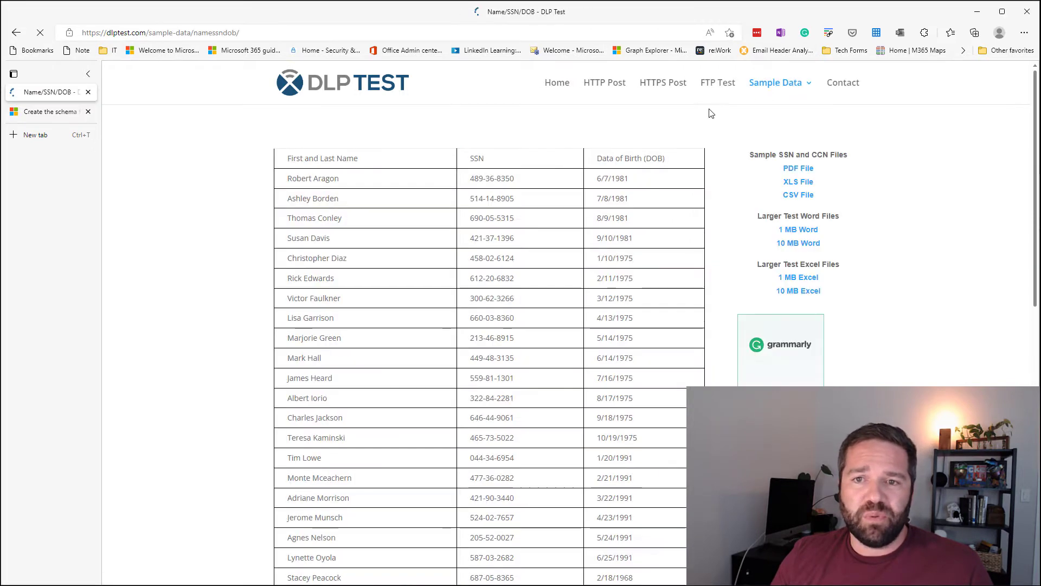
pyautogui.moveTo(753, 157); pyautogui.dragTo(855, 157)
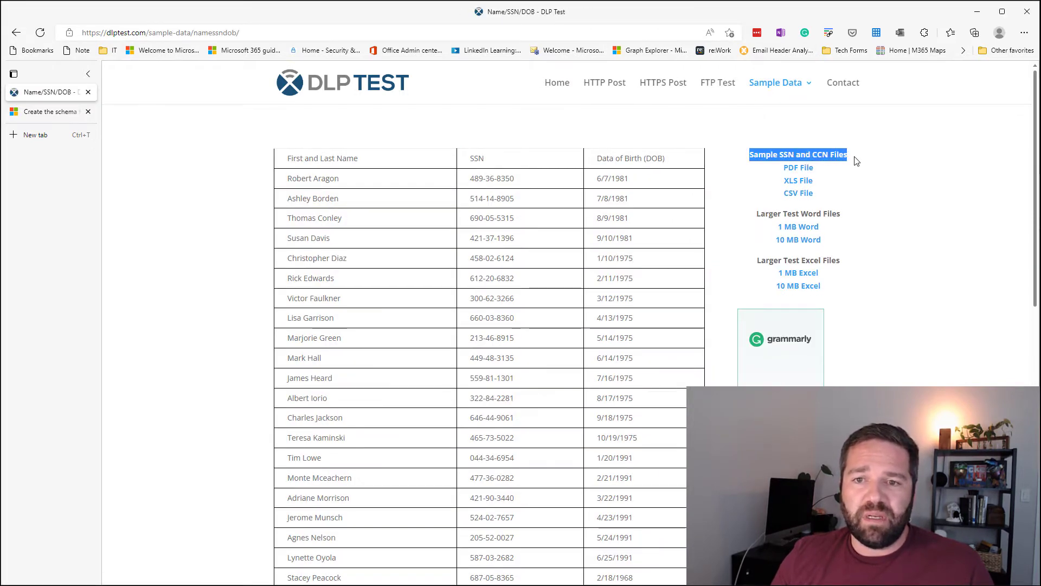
pyautogui.click(799, 192)
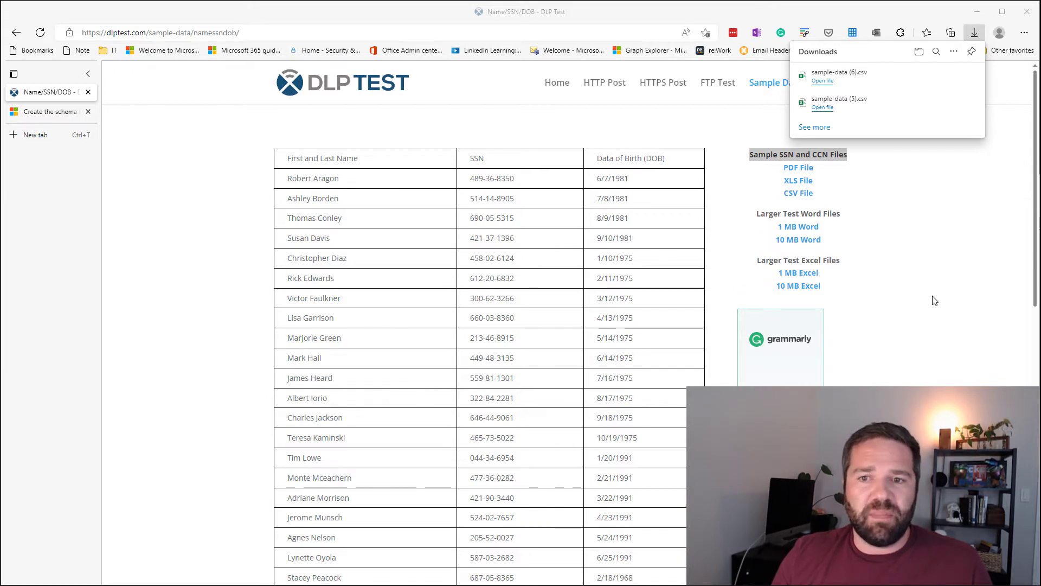
pyautogui.click(952, 300)
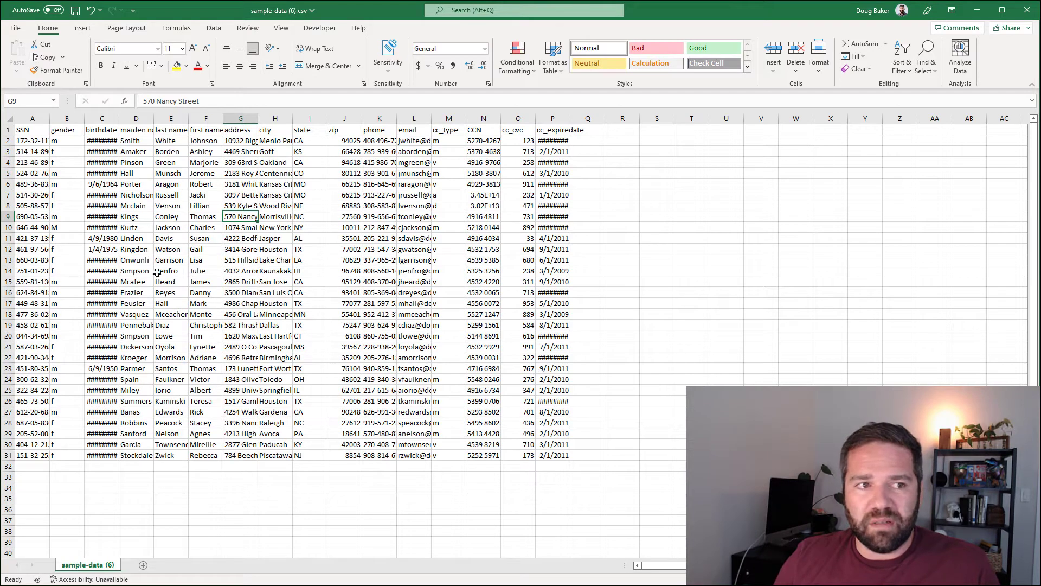
pyautogui.moveTo(25, 130); pyautogui.dragTo(554, 132)
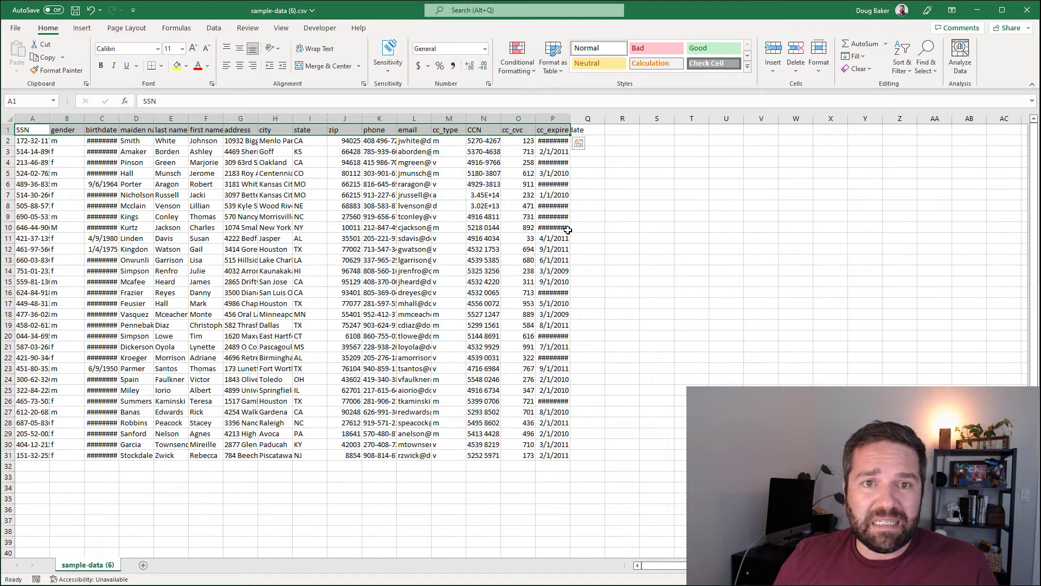
pyautogui.click(208, 264)
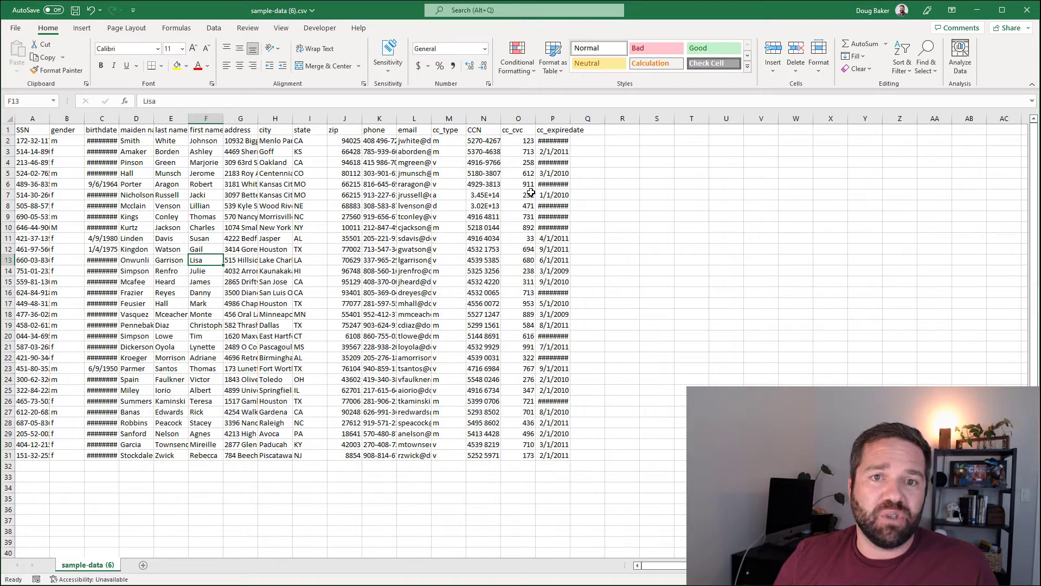
pyautogui.click(26, 130)
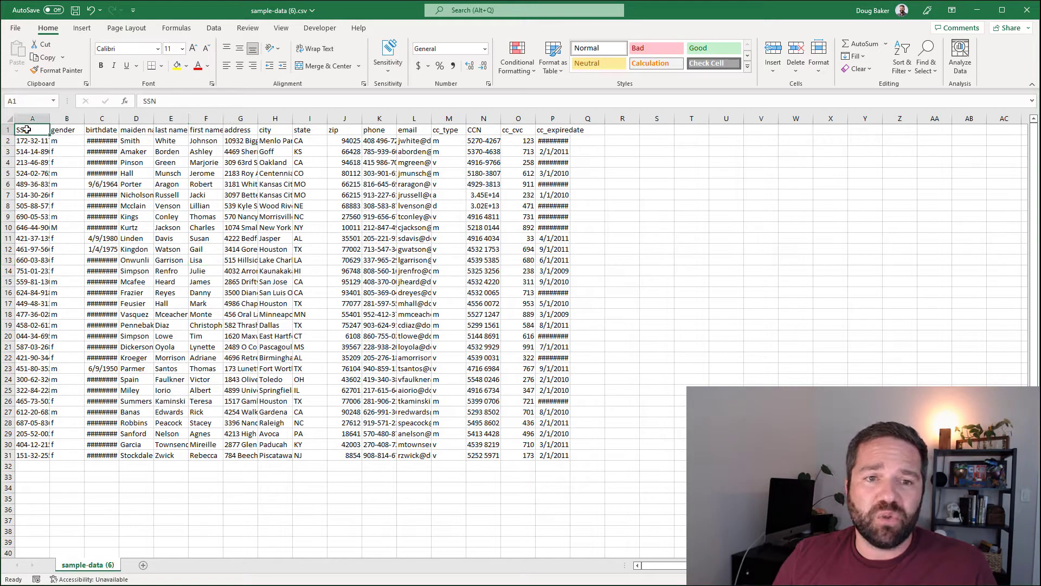
pyautogui.click(487, 131)
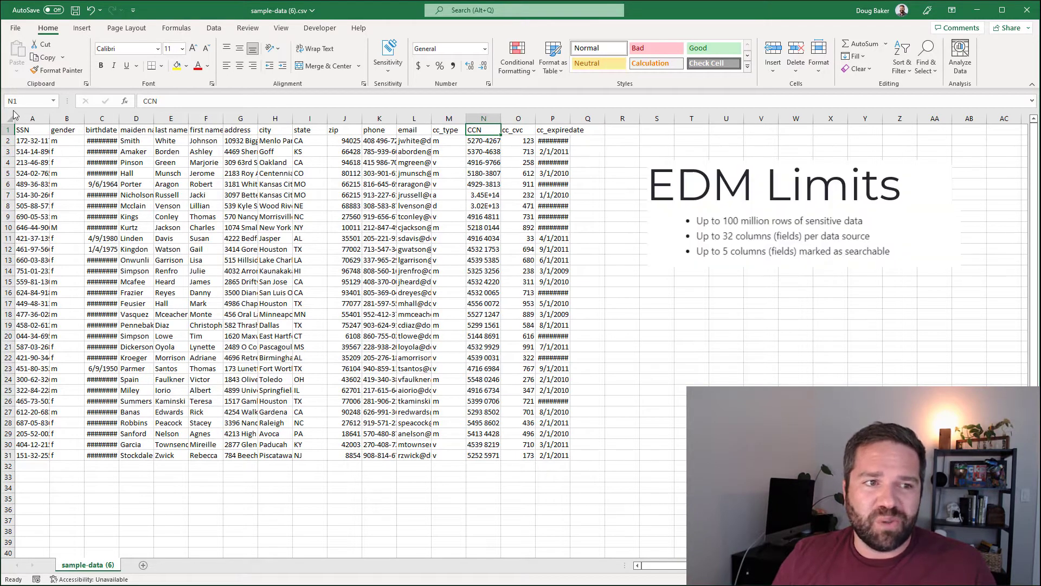
pyautogui.moveTo(32, 119); pyautogui.dragTo(689, 119)
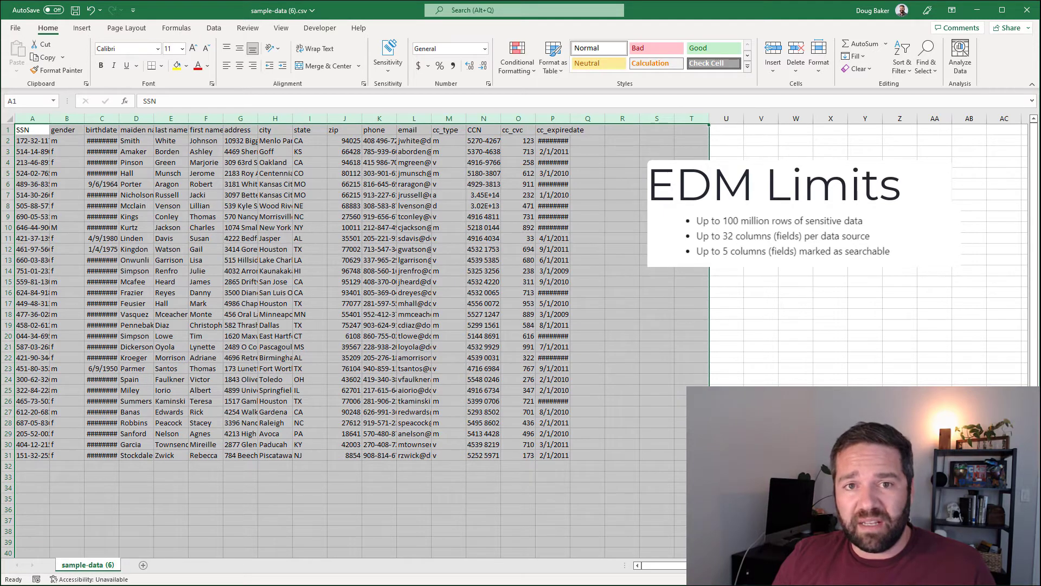
pyautogui.click(691, 184)
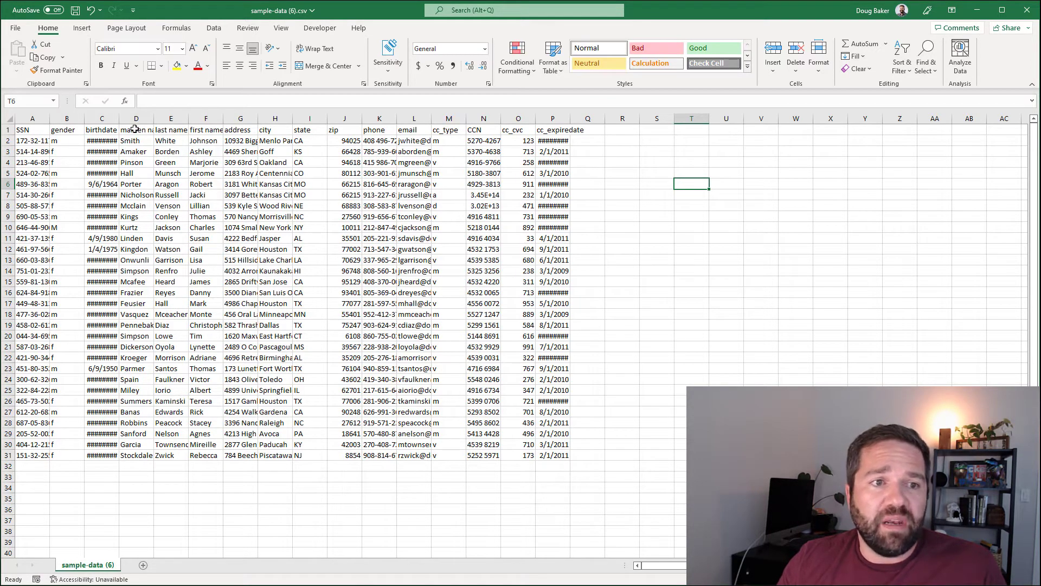
# Minimize Excel to reveal the dlptest.com Name/SSN/DOB sample data page.
pyautogui.click(977, 9)
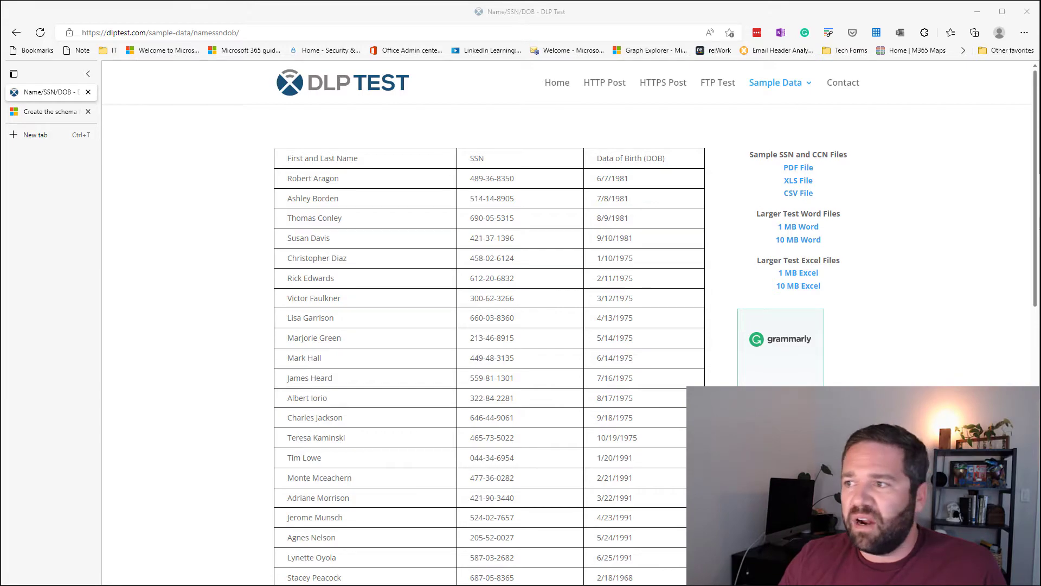
pyautogui.hotkey('alt', 'Tab')
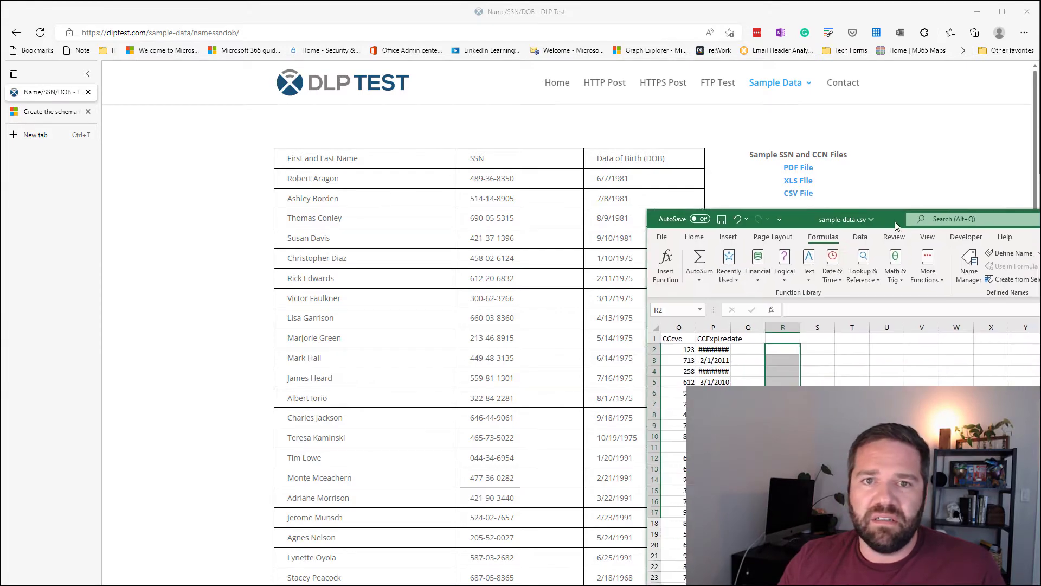
pyautogui.doubleClick(896, 226)
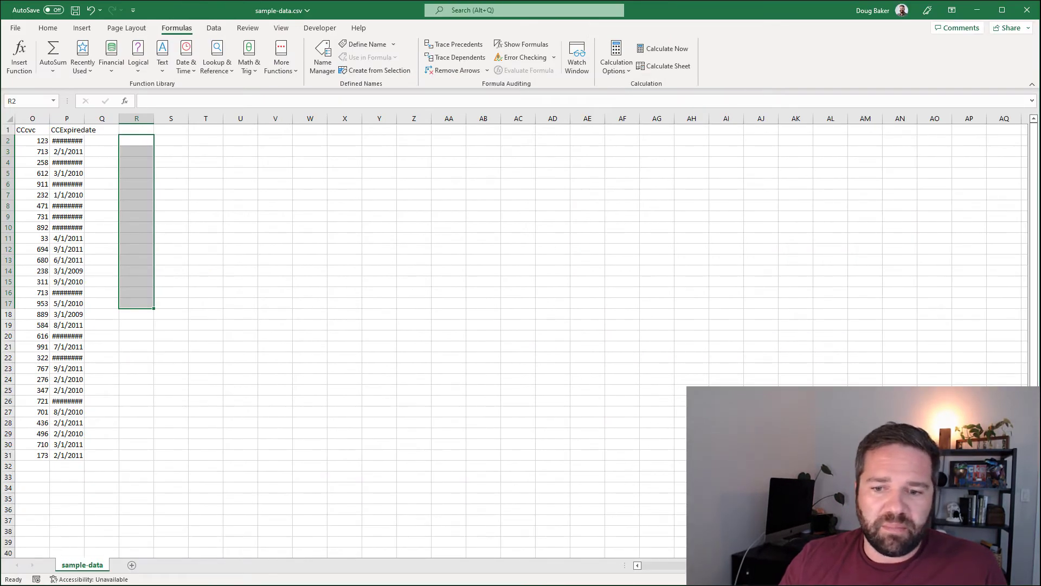
pyautogui.hscroll(-5, 42, 266)
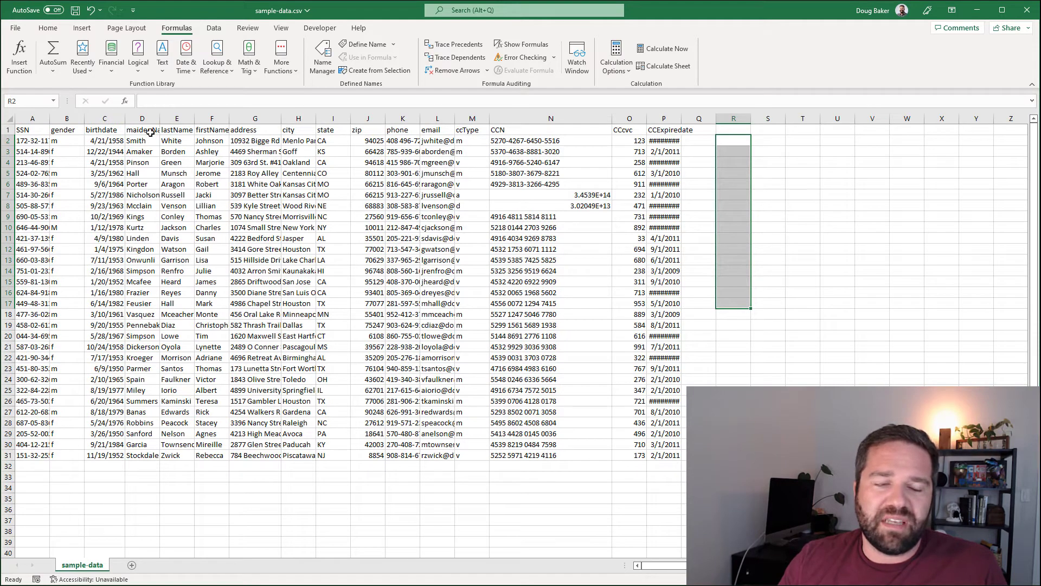
pyautogui.click(151, 132)
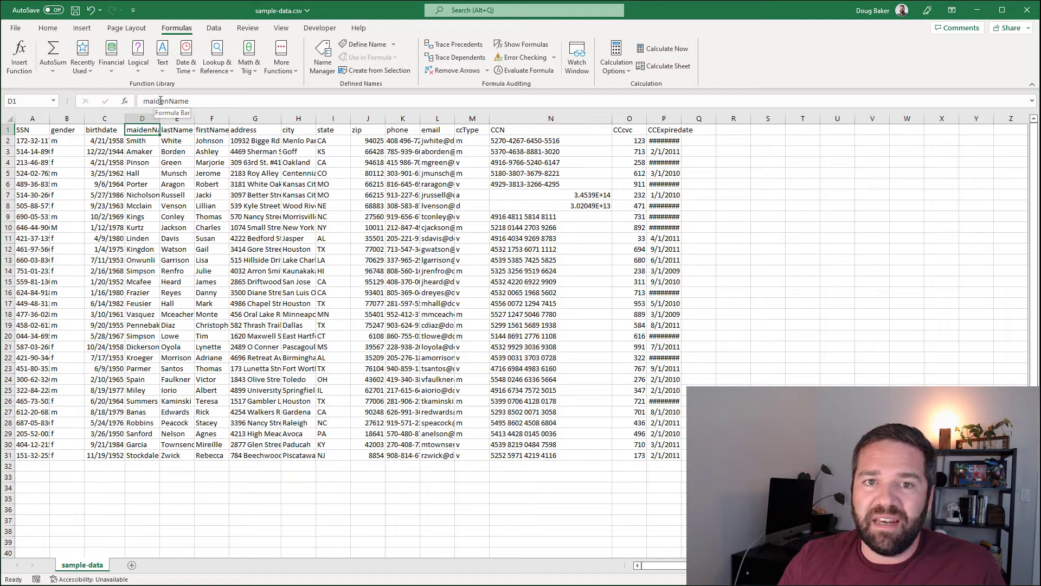
pyautogui.click(202, 127)
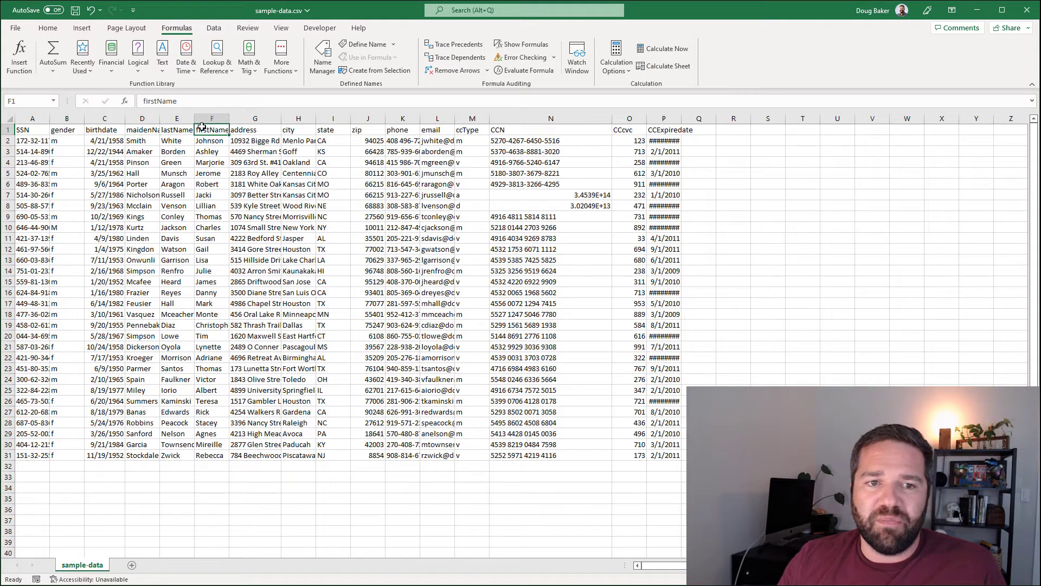
pyautogui.click(481, 129)
pyautogui.moveTo(686, 130); pyautogui.dragTo(458, 129)
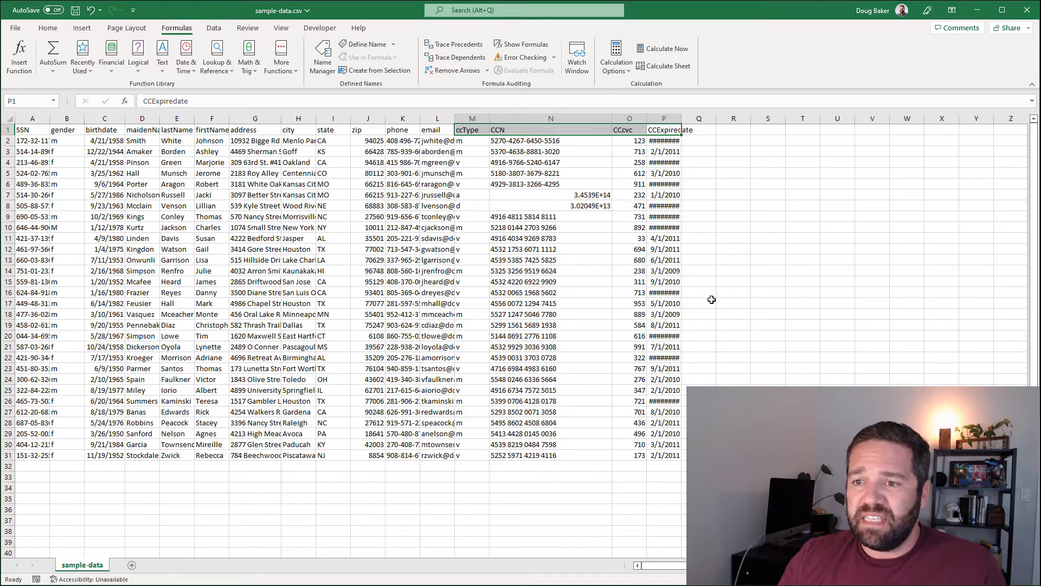
pyautogui.hotkey('alt', 'Tab')
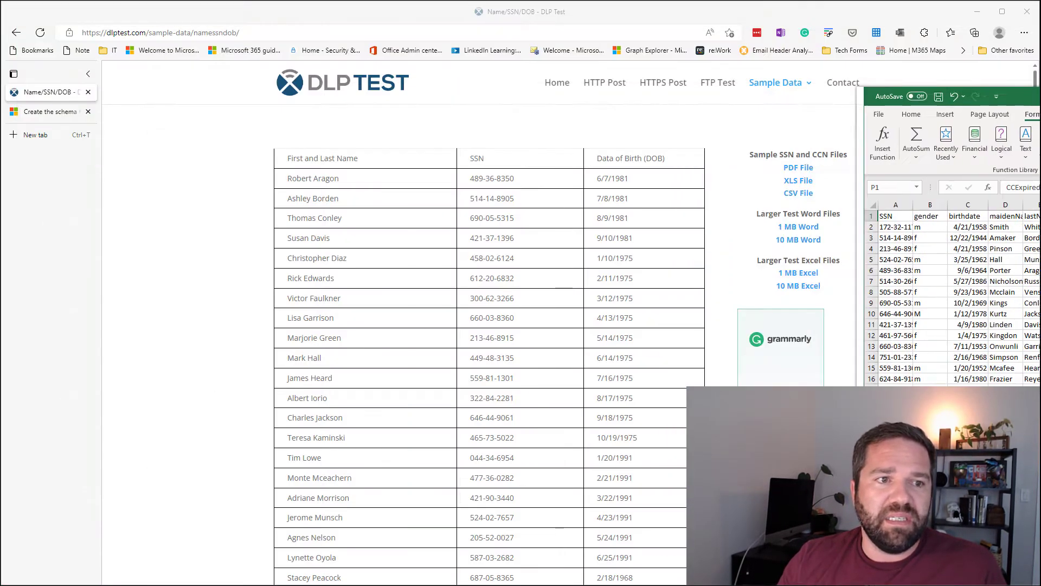
pyautogui.click(52, 111)
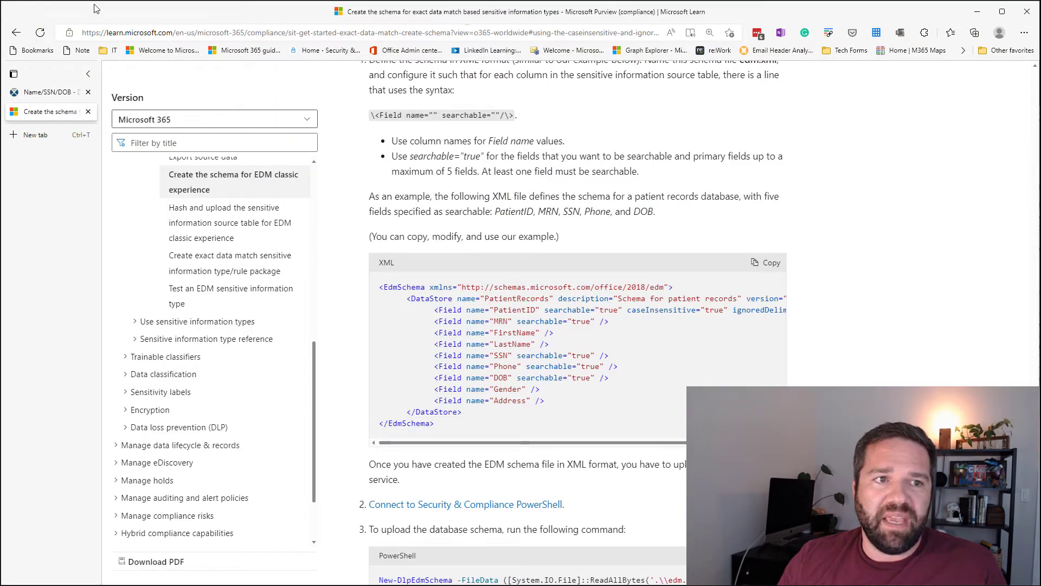
# Copy Microsoft Learn's example PatientRecords EDM schema XML into a maximized Notepad++ document.
pyautogui.click(225, 30)
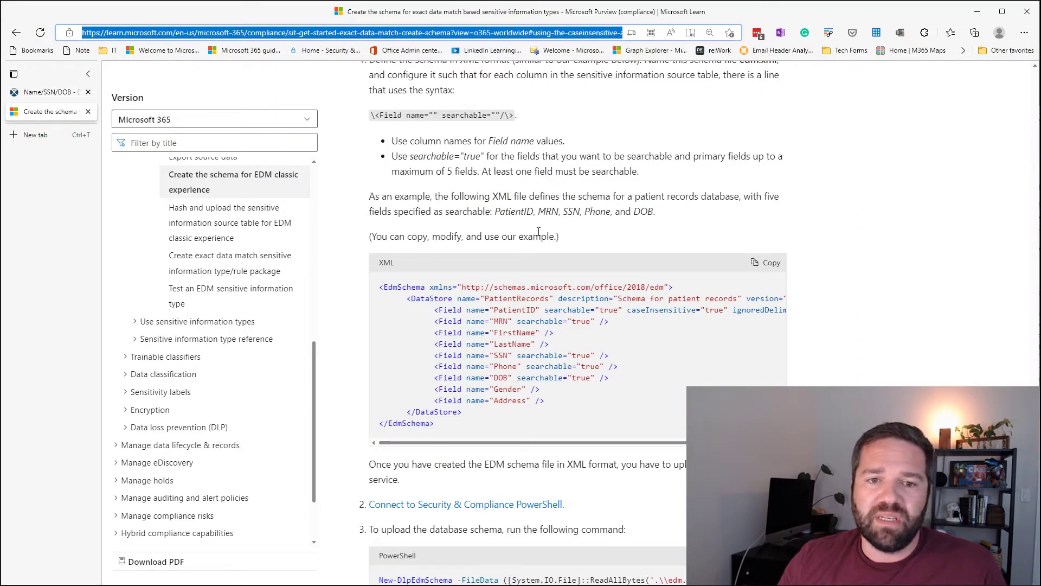
pyautogui.click(767, 262)
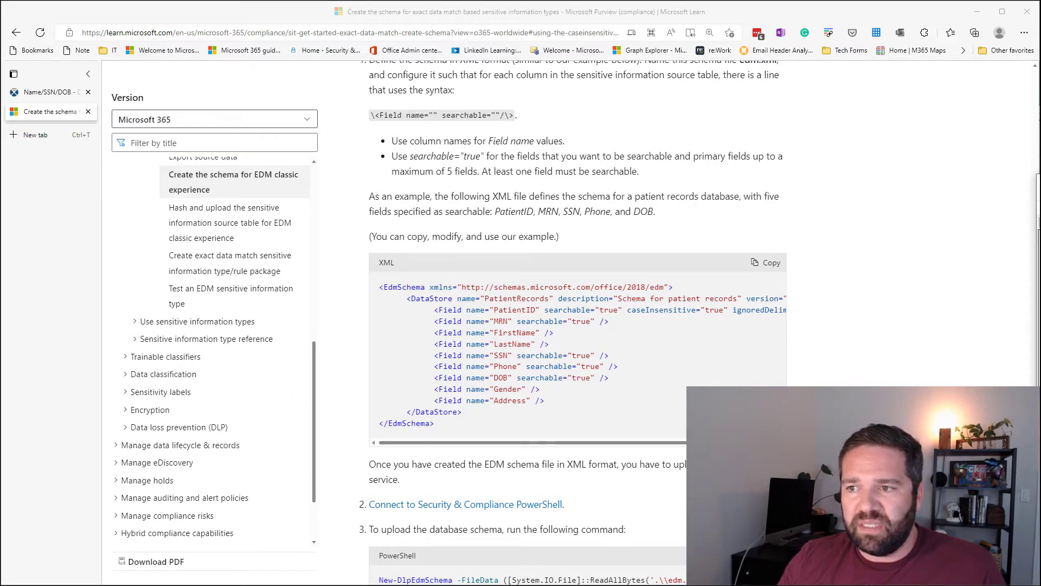
pyautogui.moveTo(1039, 87); pyautogui.dragTo(573, 87)
pyautogui.doubleClick(573, 86)
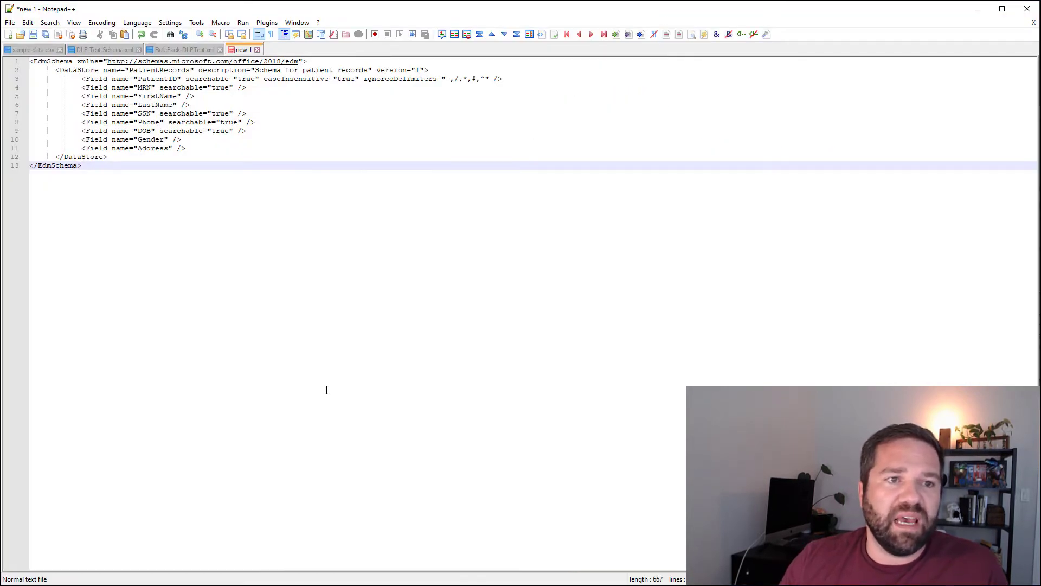
# Save the schema as MSFTSchema.xml in the C:\Repo\EDM STuff folder.
pyautogui.click(11, 23)
pyautogui.click(54, 120)
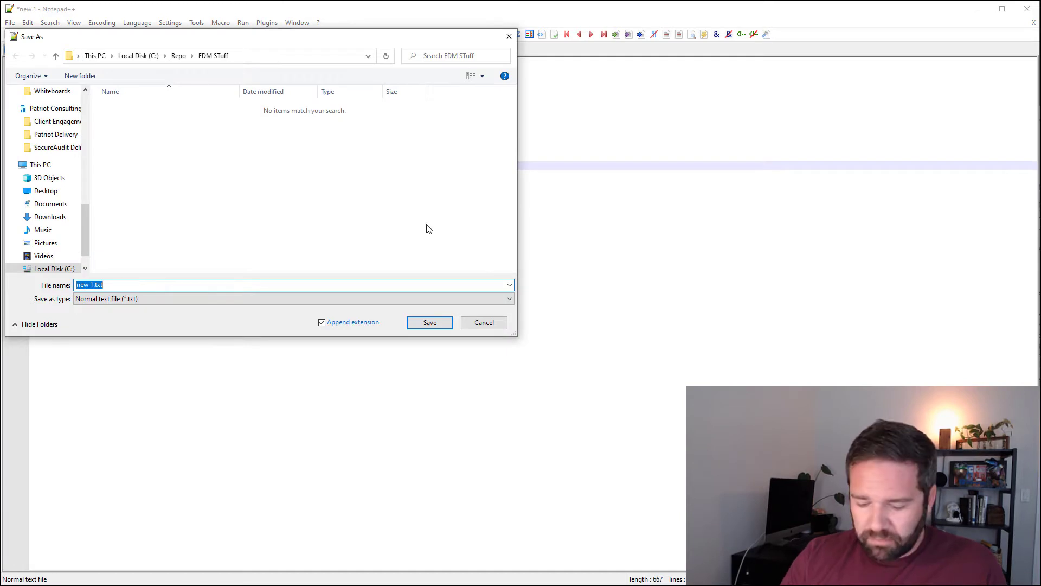
pyautogui.write('MSFT')
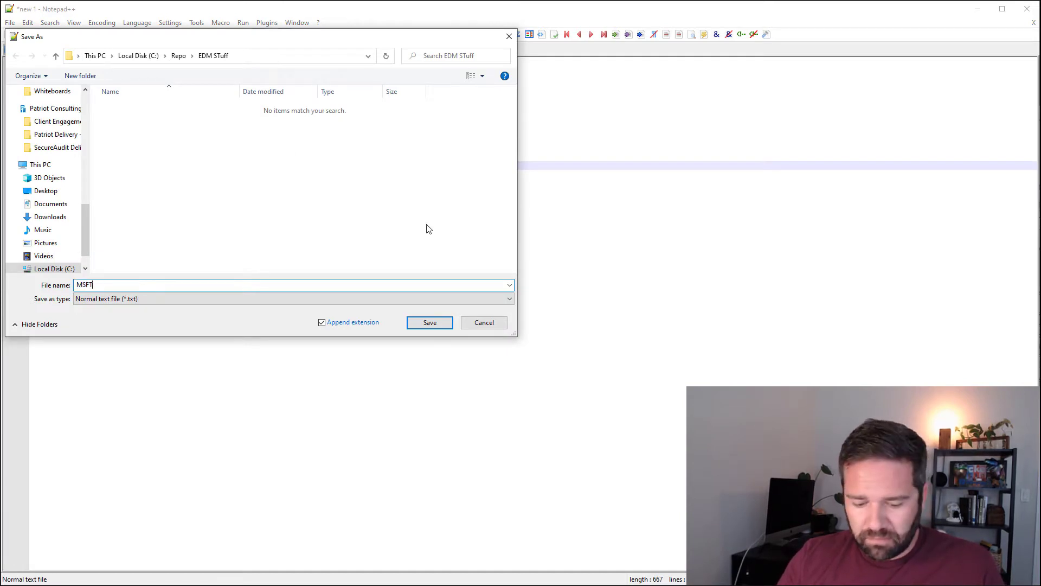
pyautogui.write('Schema')
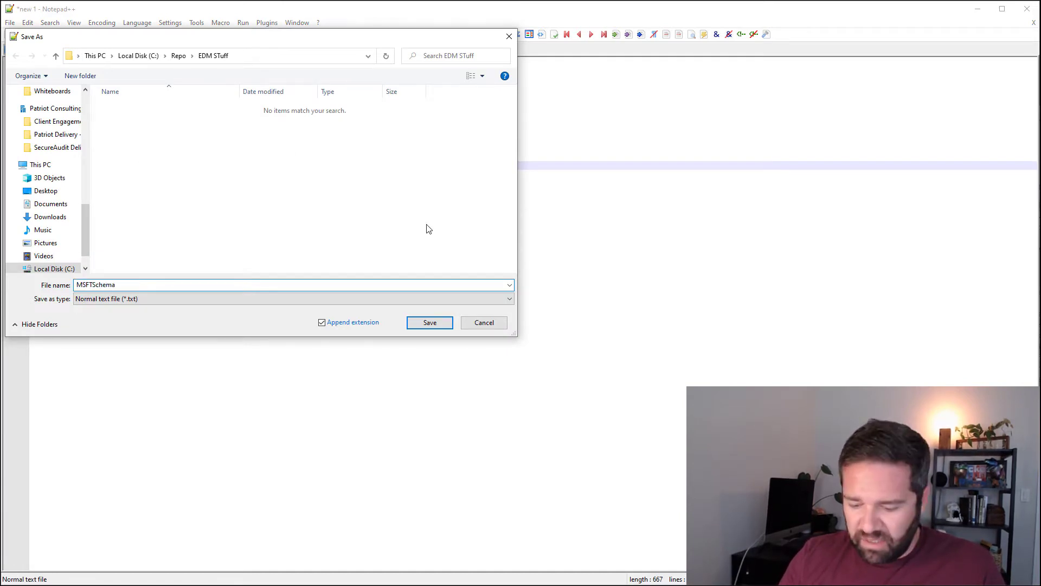
pyautogui.write('.xml')
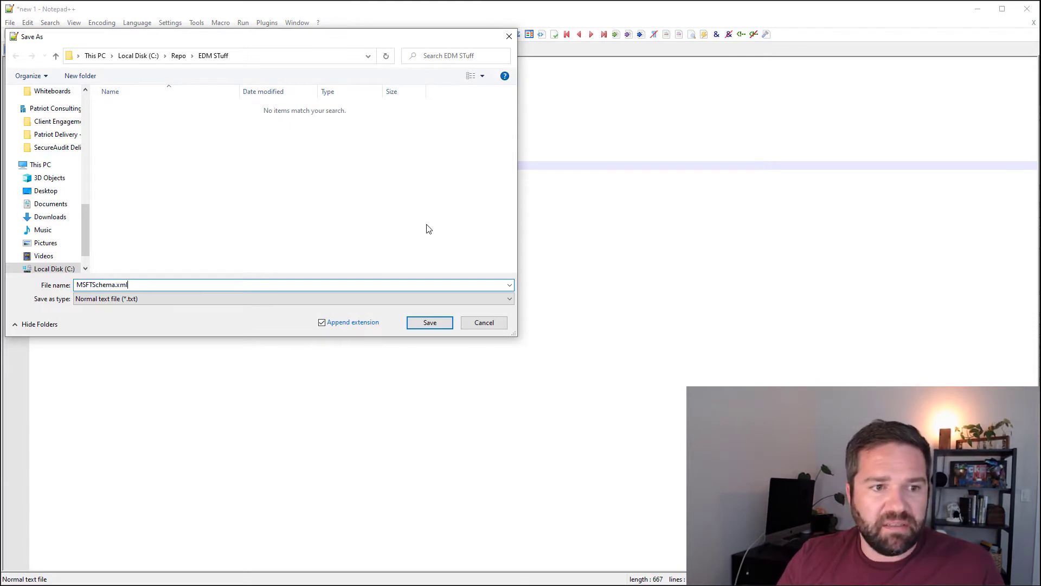
pyautogui.press('Return')
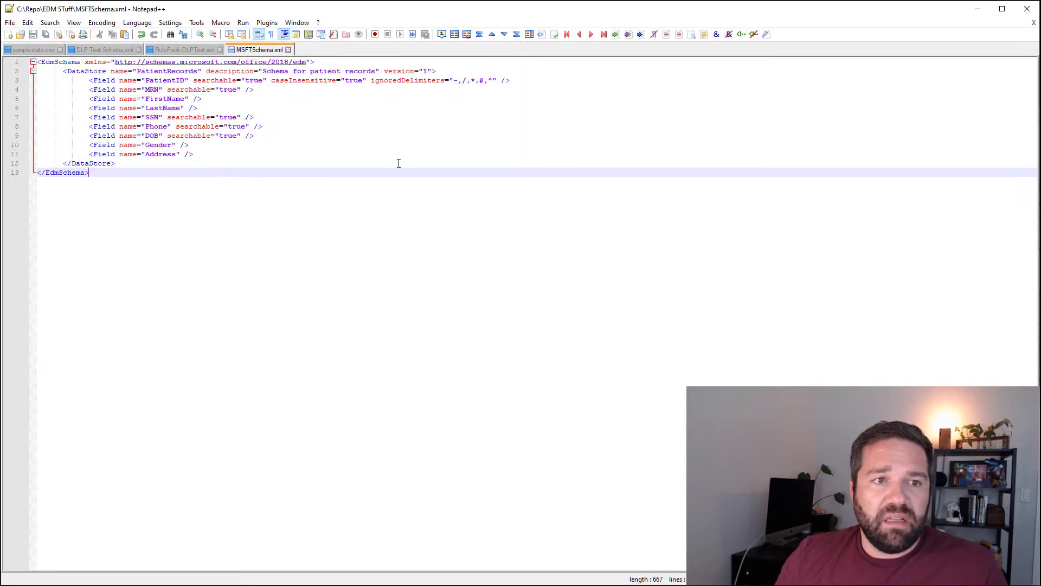
pyautogui.hotkey('alt', 'Tab')
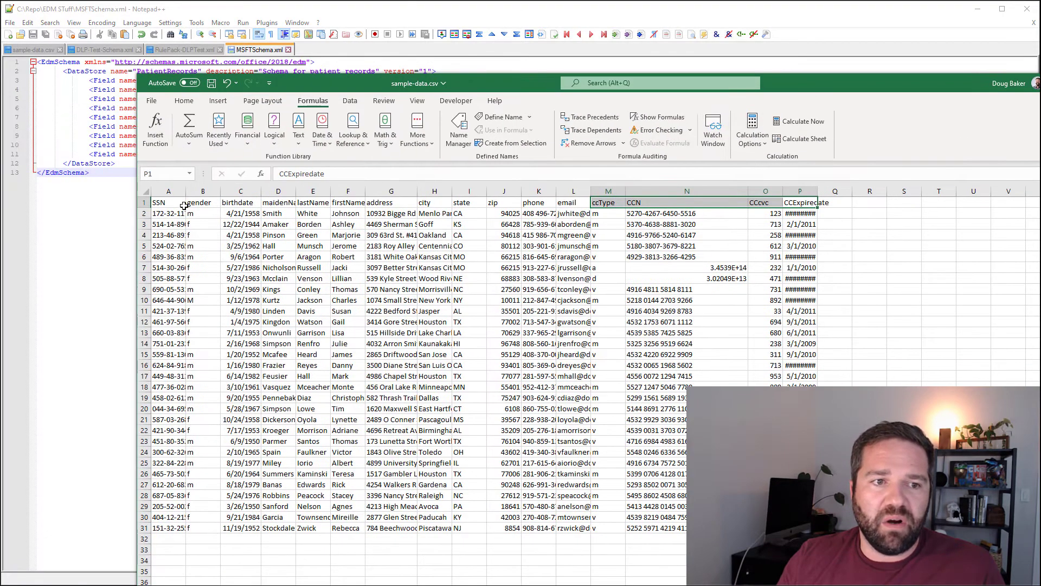
# Copy the header row A1:P1 and paste it transposed down column R from R2.
pyautogui.moveTo(167, 202); pyautogui.dragTo(802, 201)
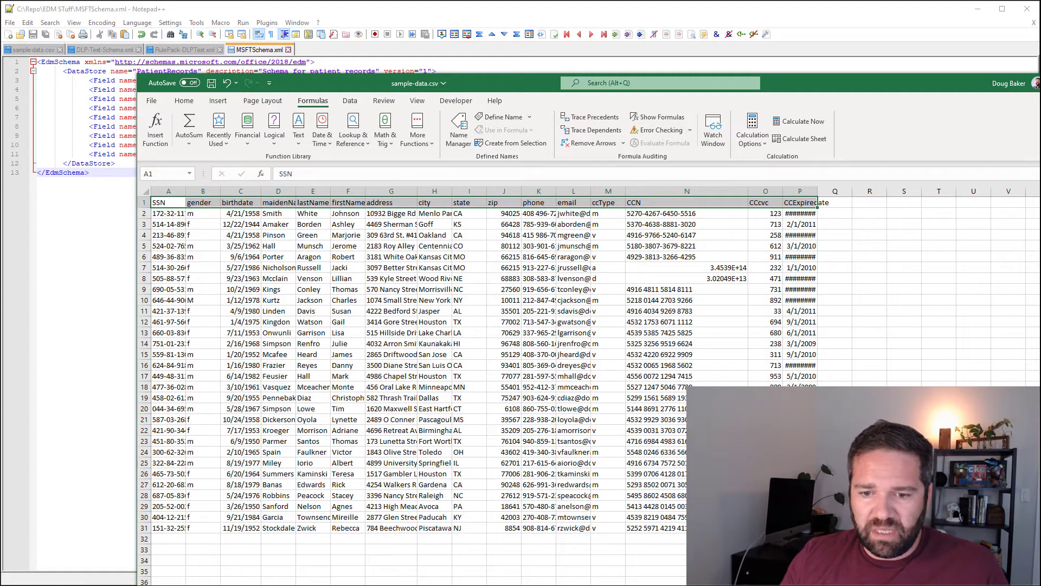
pyautogui.hotkey('ctrl', 'c')
pyautogui.click(871, 213)
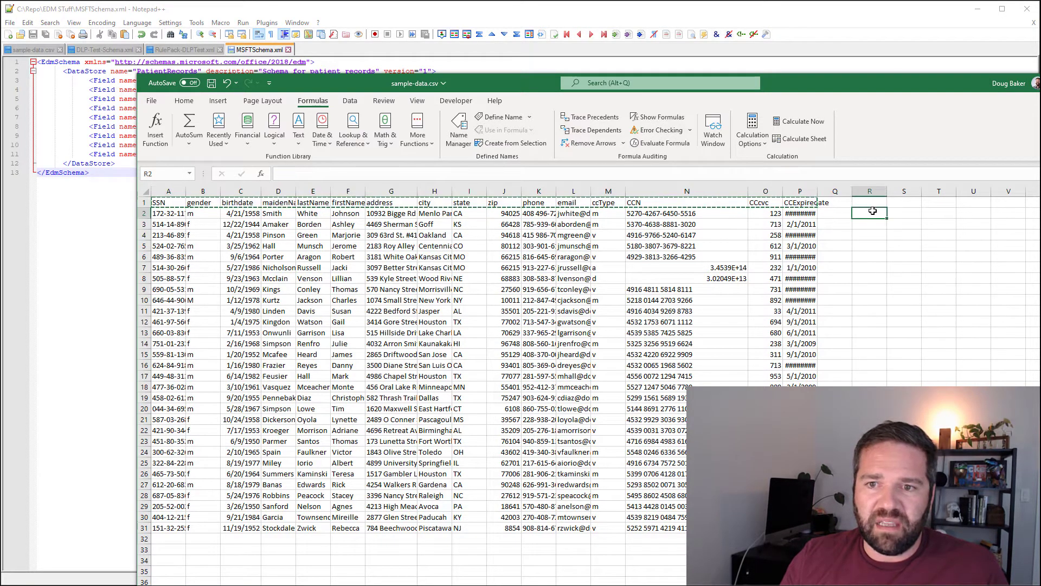
pyautogui.rightClick(874, 214)
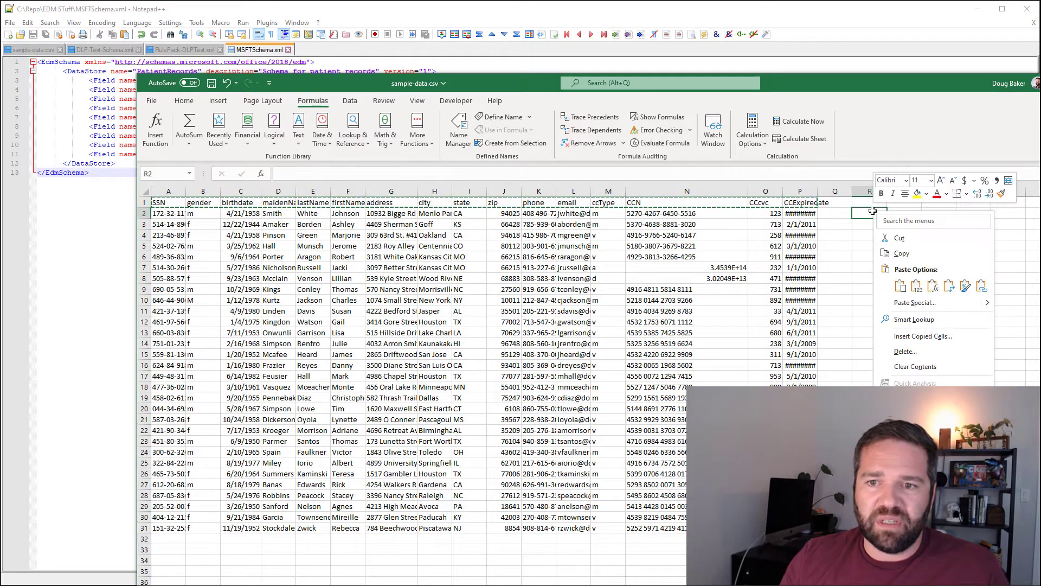
pyautogui.click(917, 286)
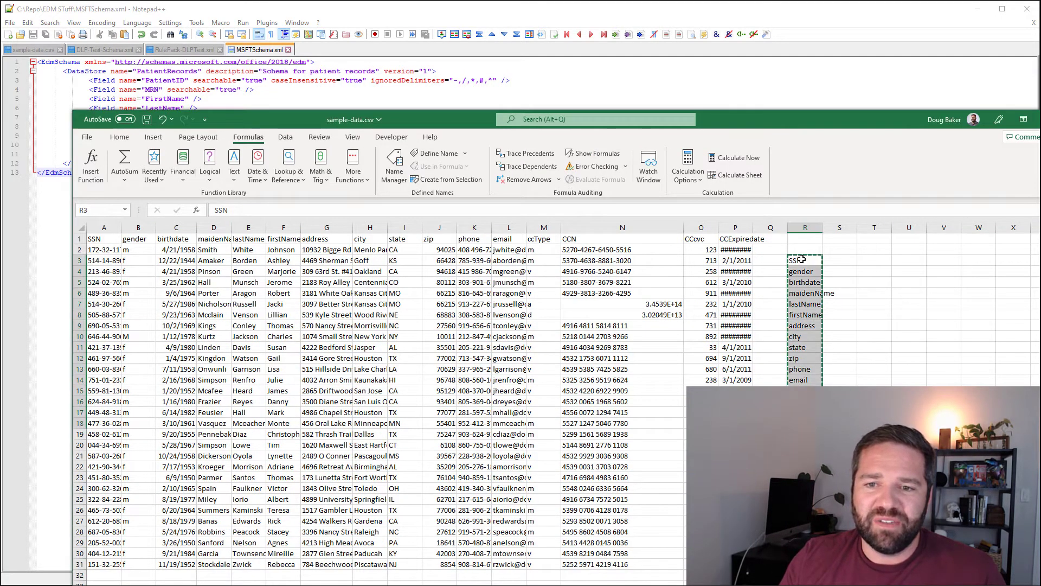
# Paste the copied column names into MSFTSchema.xml above the PatientID field.
pyautogui.click(144, 93)
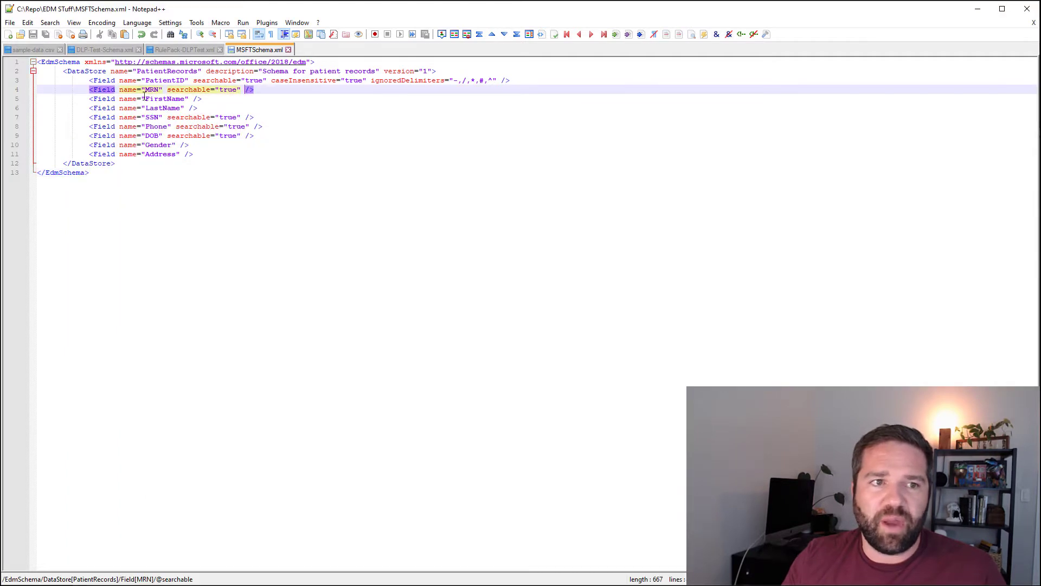
pyautogui.click(94, 76)
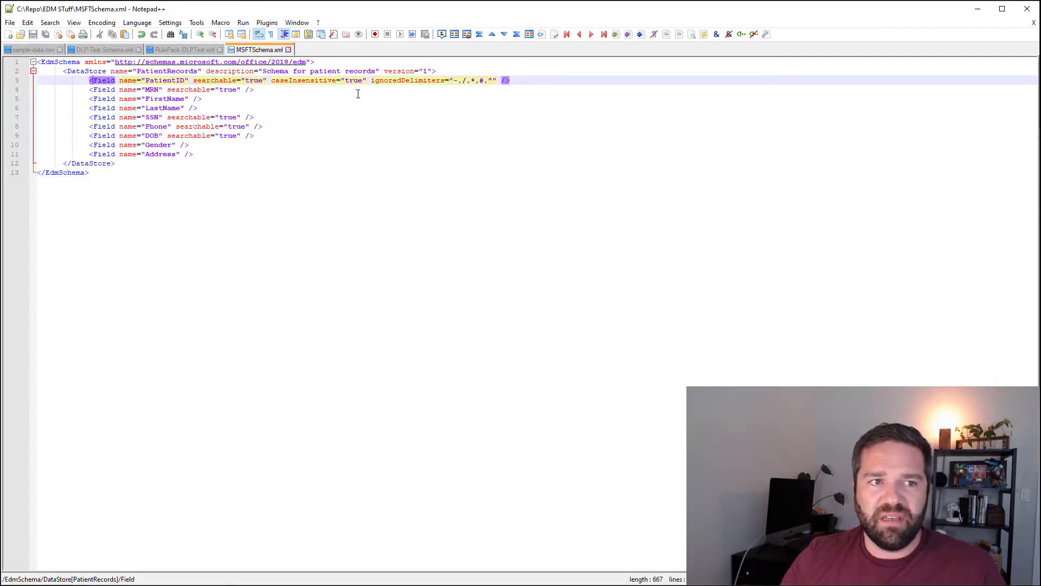
pyautogui.press('Return')
pyautogui.press('Up')
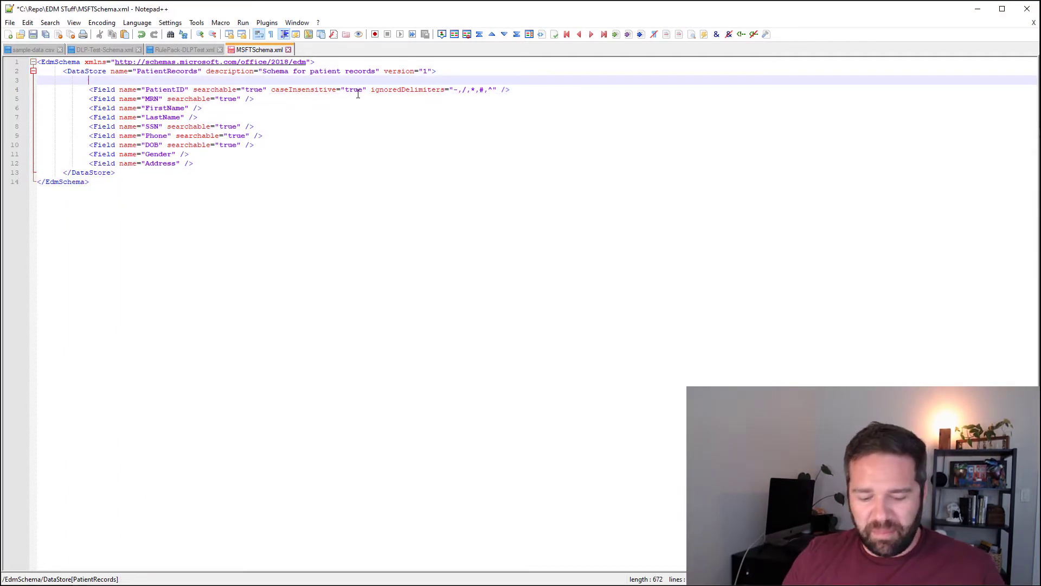
pyautogui.hotkey('ctrl', 'v')
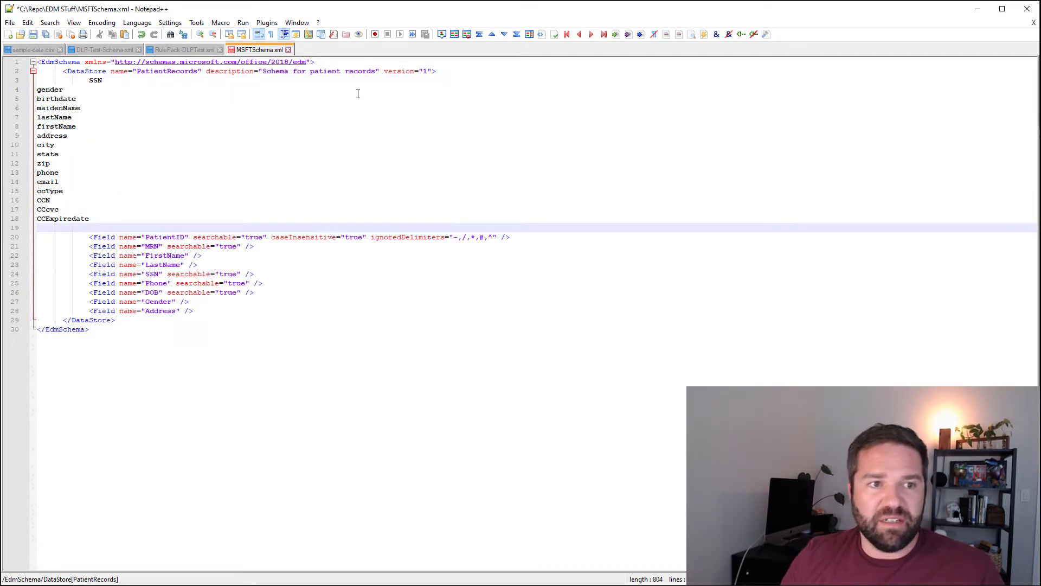
# Indent the pasted names, SSN through CCExpiredate, to align with the existing fields.
pyautogui.click(41, 219)
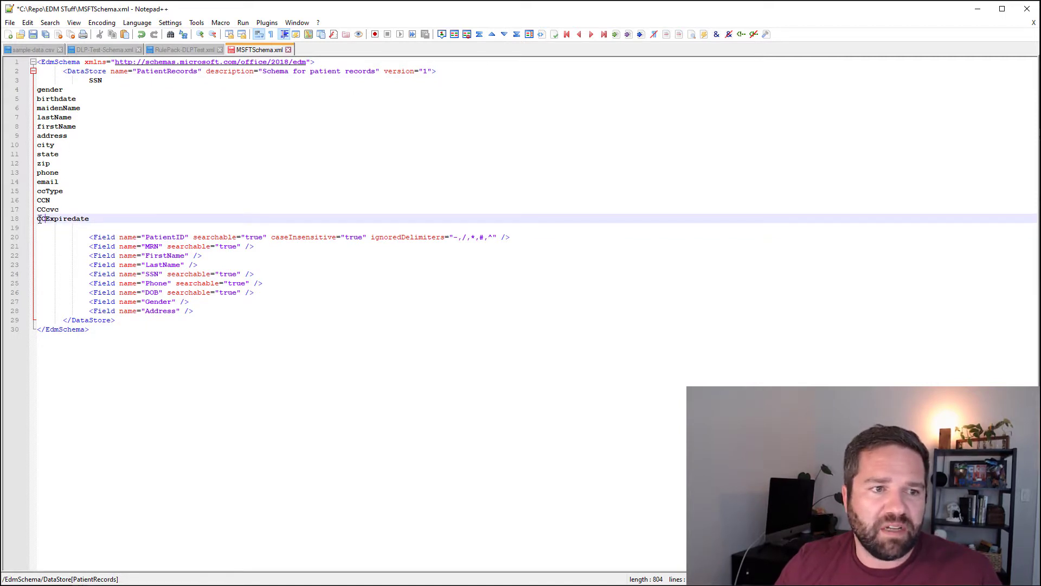
pyautogui.moveTo(39, 220); pyautogui.dragTo(35, 98)
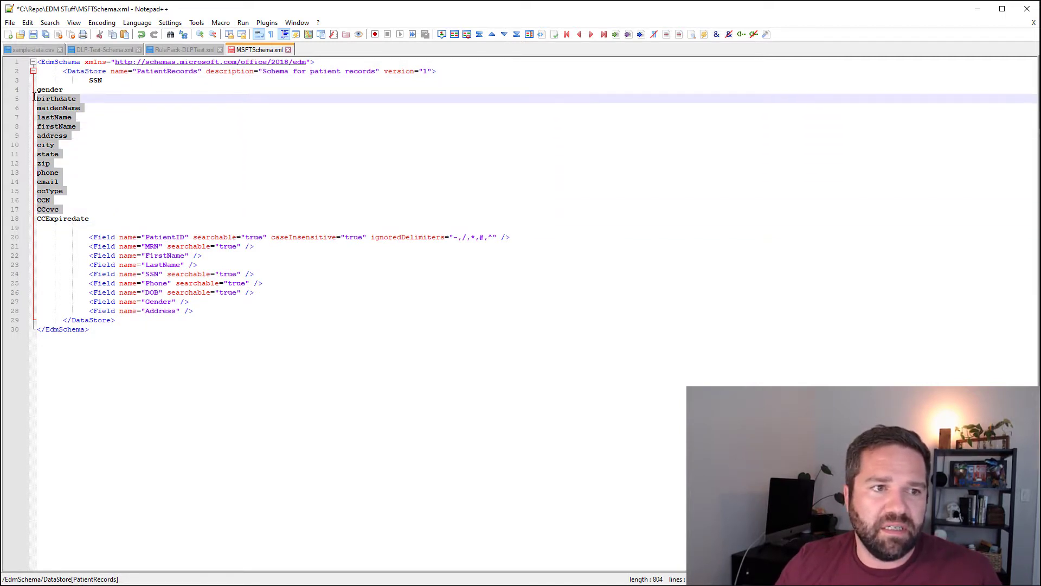
pyautogui.keyDown('alt'); pyautogui.keyDown('shift'); pyautogui.click(35, 89); pyautogui.keyUp('shift'); pyautogui.keyUp('alt')
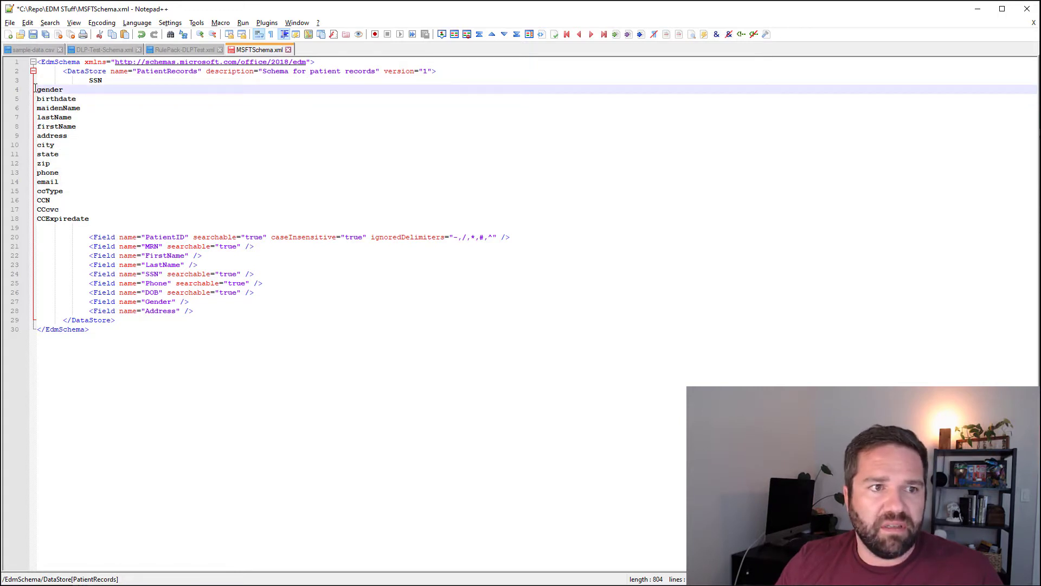
pyautogui.press('Tab')
pyautogui.press('Tab')
pyautogui.press('Tab')
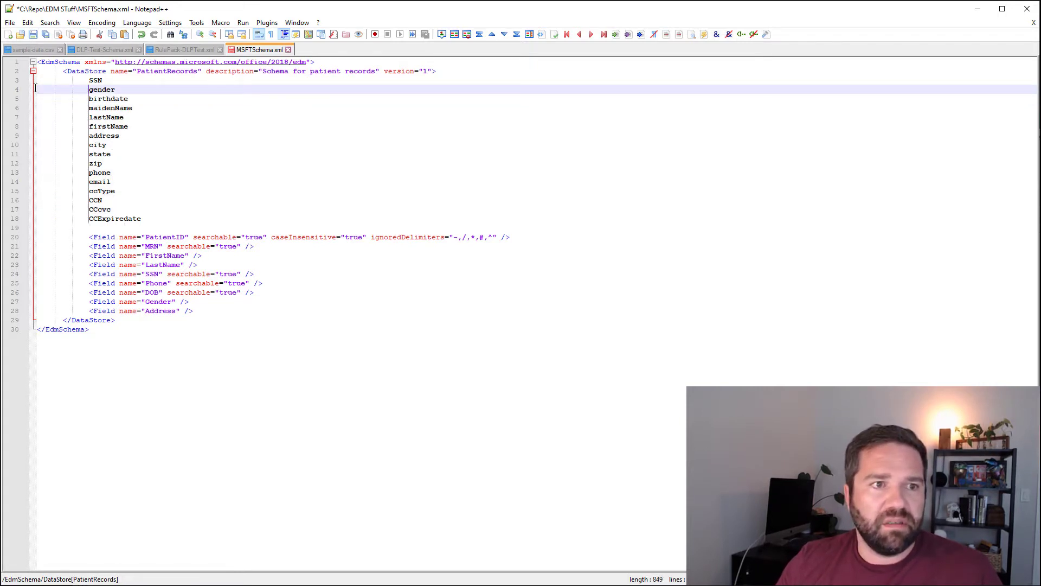
pyautogui.click(90, 80)
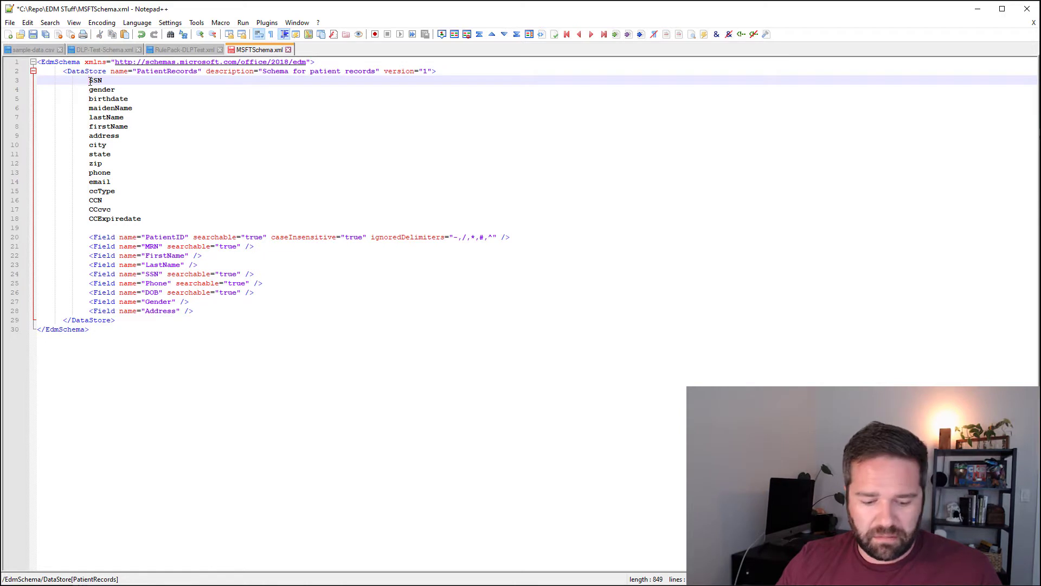
pyautogui.press('Tab')
pyautogui.hotkey('ctrl', 'z')
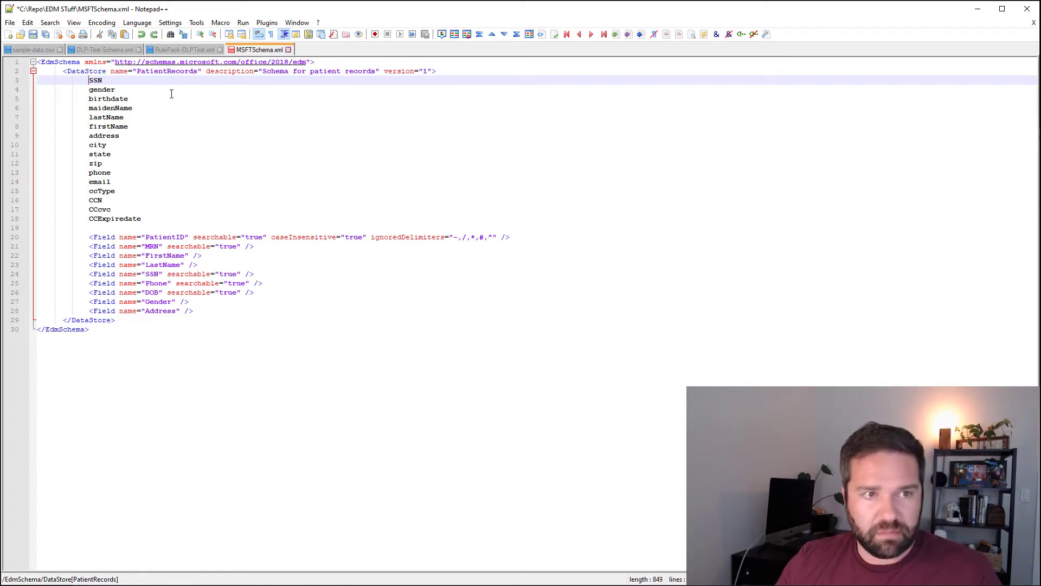
pyautogui.moveTo(90, 80); pyautogui.dragTo(88, 215)
pyautogui.click(88, 216)
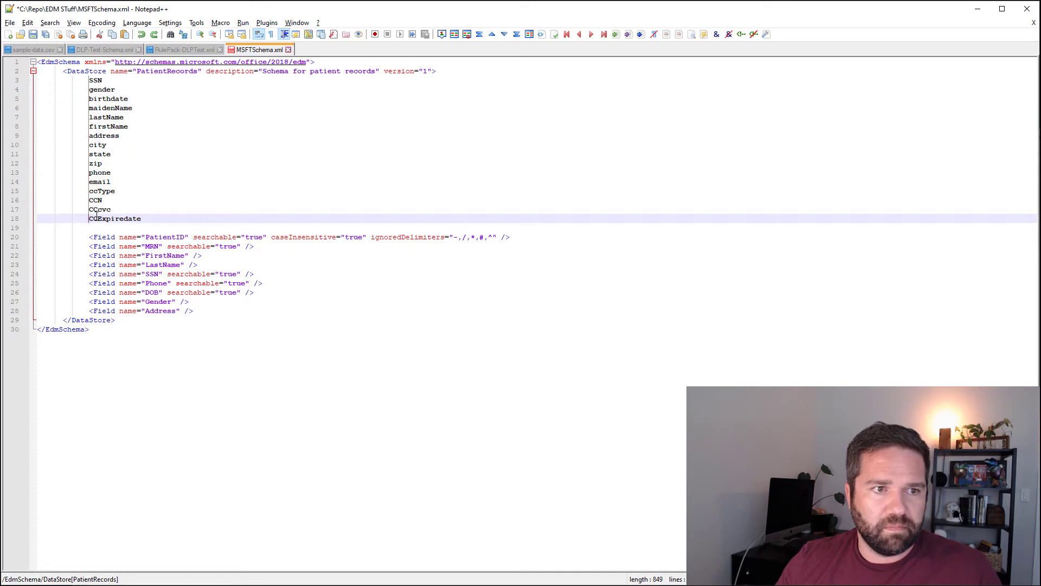
# Prefix all 16 name lines with <Field name=" and start closing them with " />.
pyautogui.write('<F')
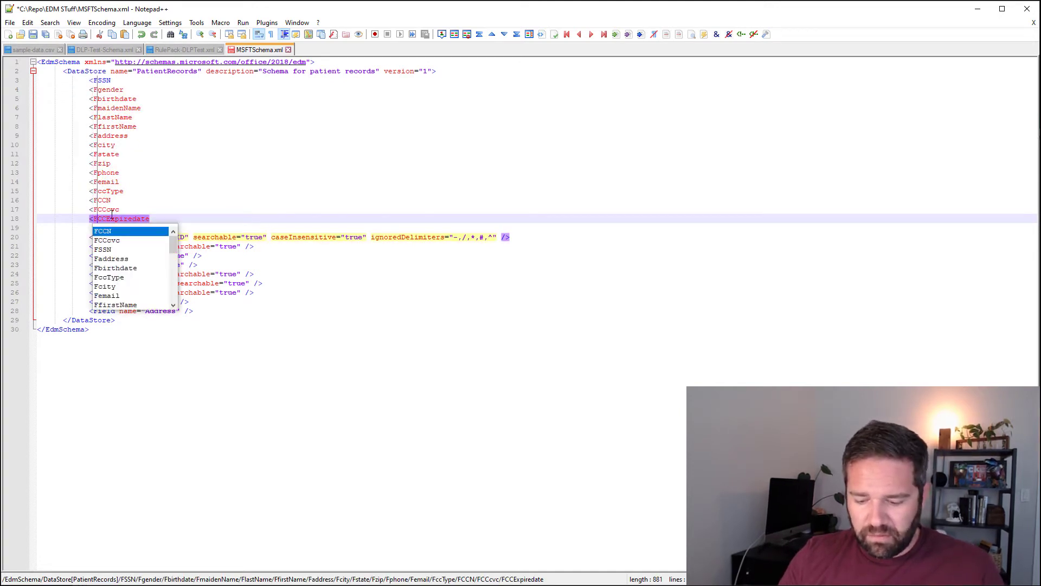
pyautogui.write('ield')
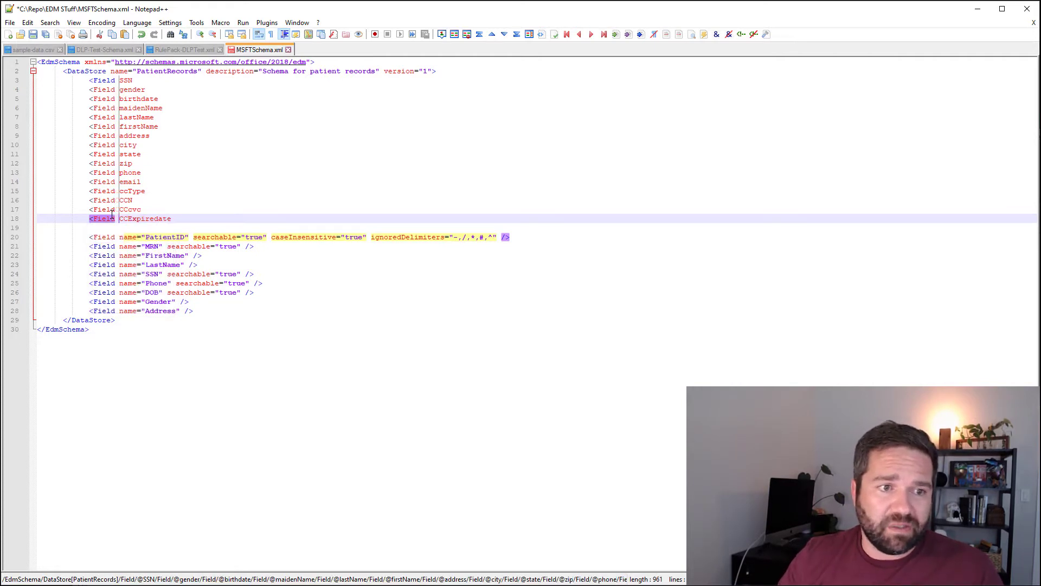
pyautogui.write(' name')
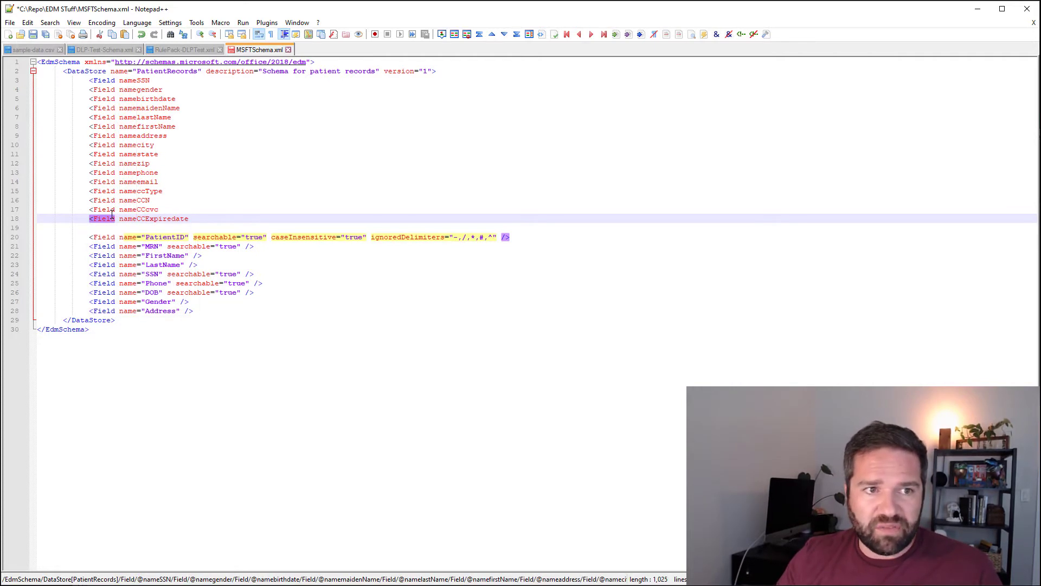
pyautogui.write('=')
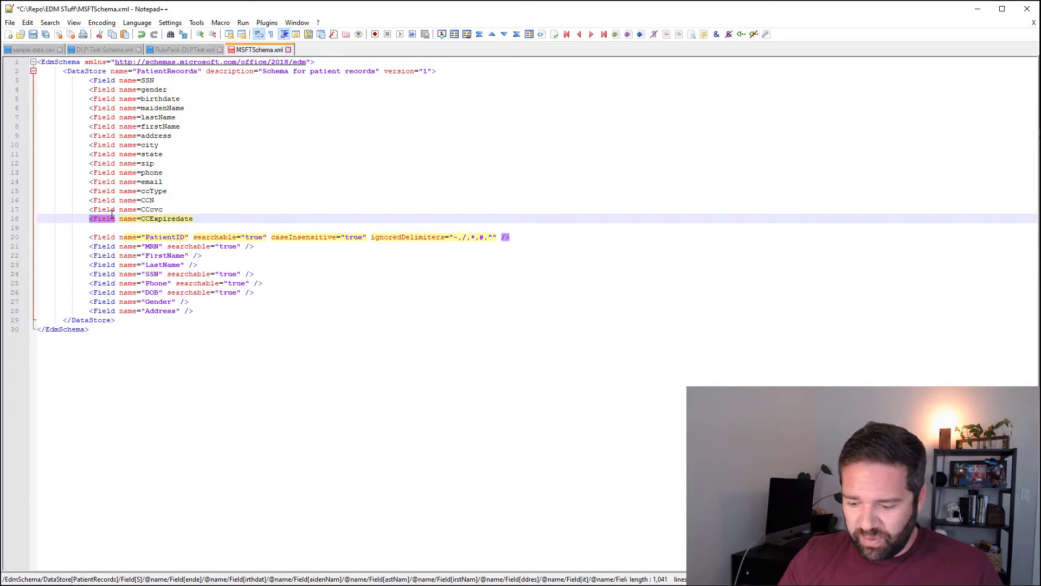
pyautogui.write('"')
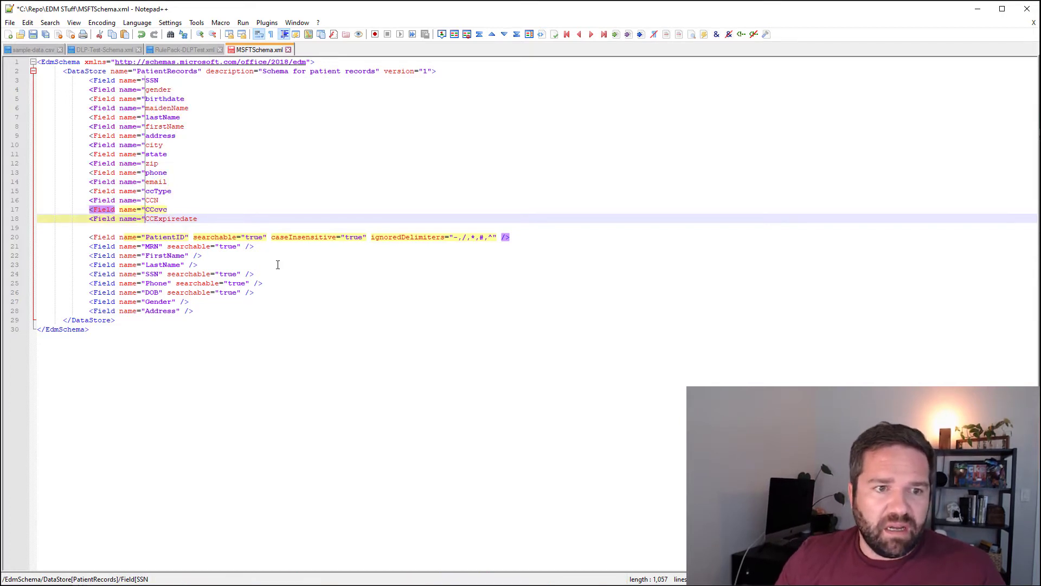
pyautogui.click(186, 255)
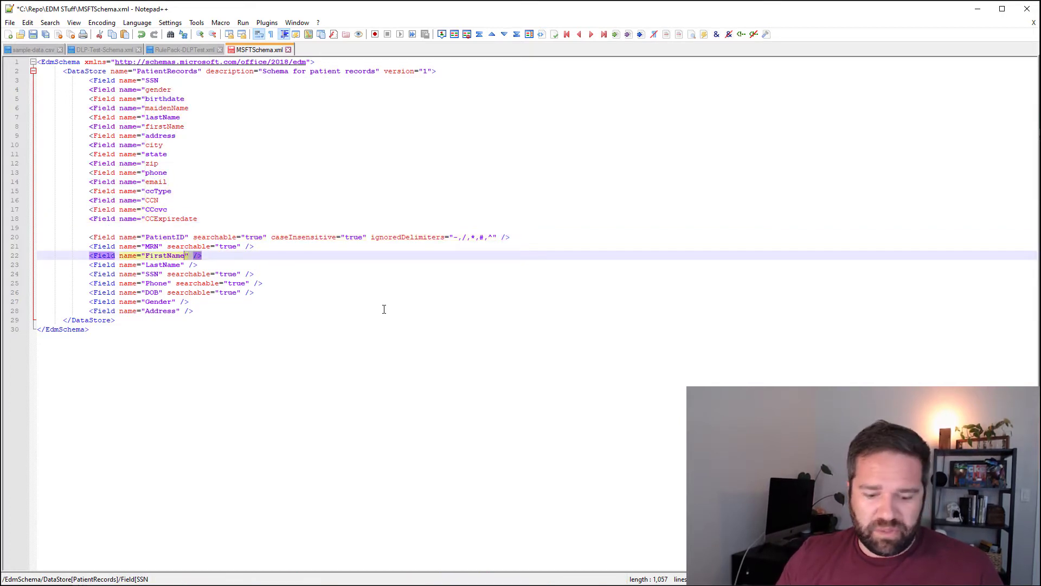
pyautogui.click(190, 81)
pyautogui.write('" />')
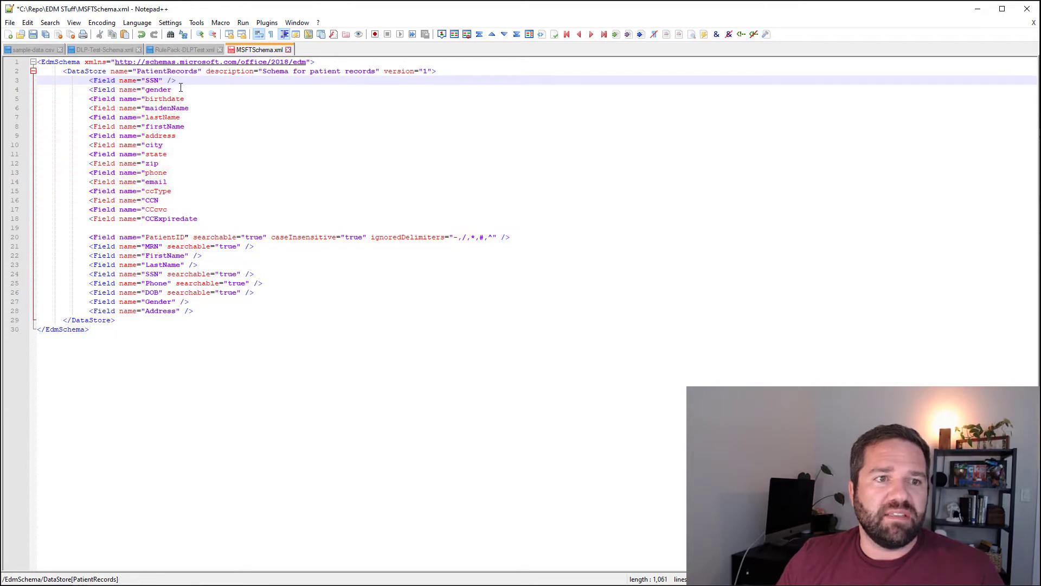
pyautogui.press('Down')
pyautogui.write('" />')
pyautogui.press('Down')
pyautogui.write('" />')
pyautogui.press('Down')
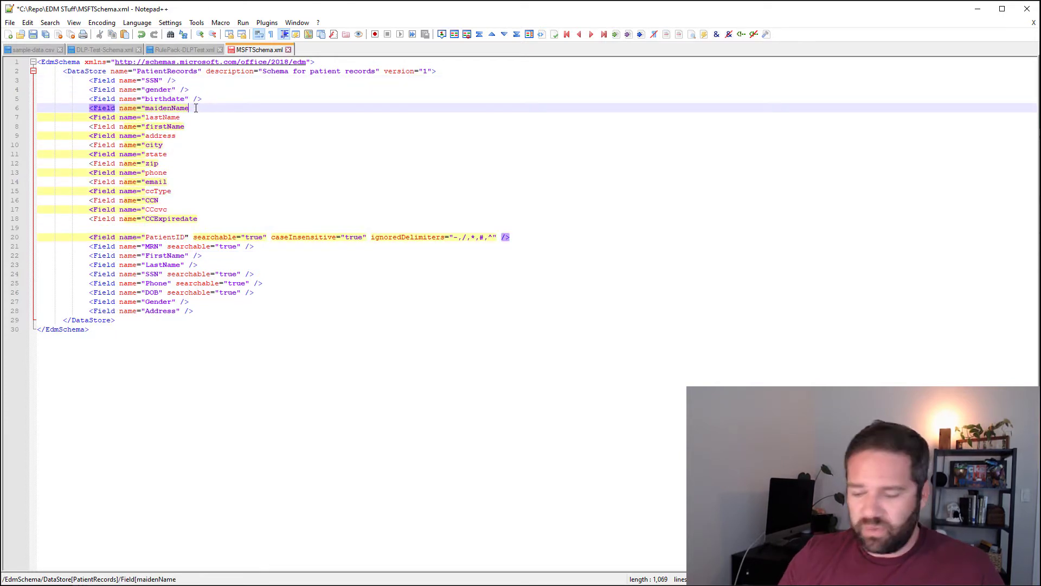
pyautogui.press('Down')
# Close the remaining lines, maidenName through CCExpiredate, with " />.
pyautogui.click(196, 108)
pyautogui.write('" />')
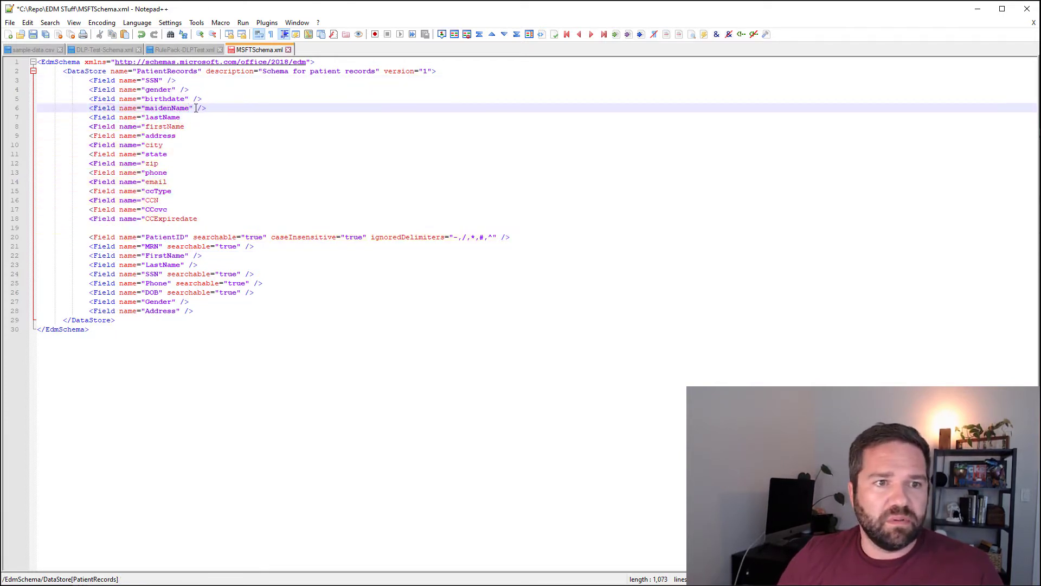
pyautogui.press('Down')
pyautogui.write('" />')
pyautogui.press('Down')
pyautogui.write('" />')
pyautogui.press('Down')
pyautogui.write('" />')
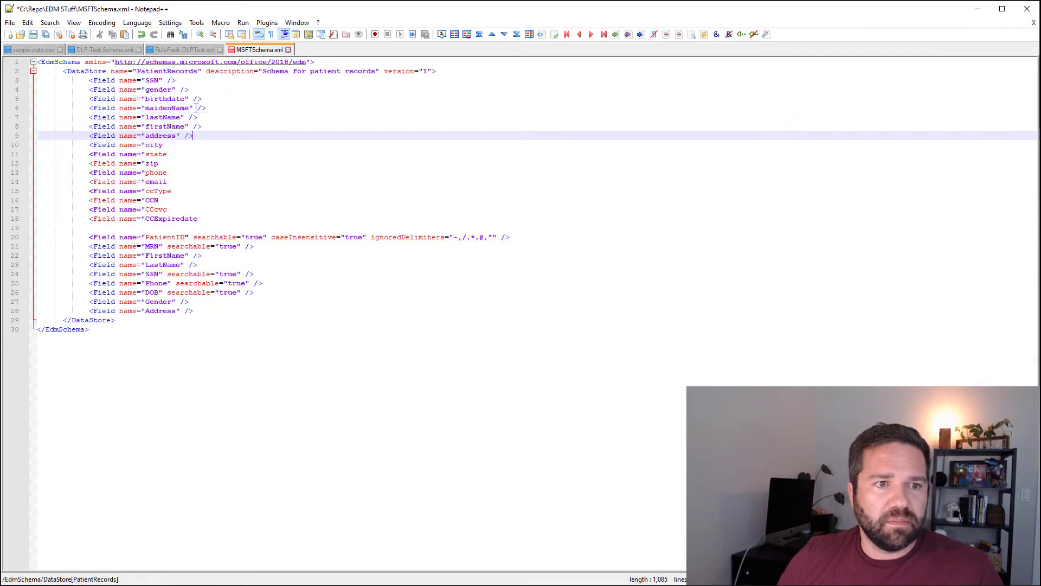
pyautogui.press('Down')
pyautogui.write('" />')
pyautogui.press('Down')
pyautogui.write('" />')
pyautogui.press('Down')
pyautogui.write('" />')
pyautogui.press('Down')
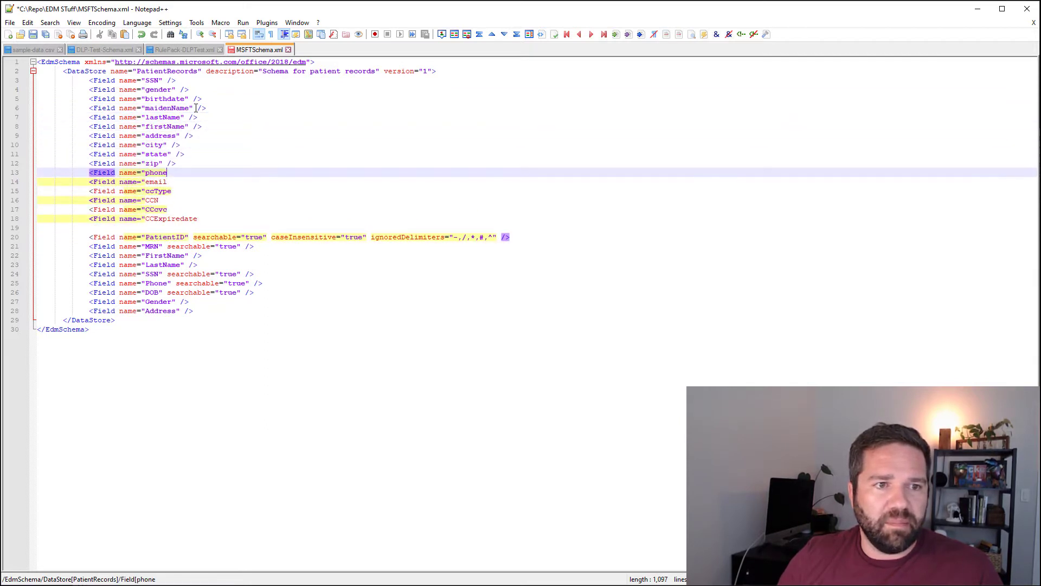
pyautogui.write('" />')
pyautogui.press('Down')
pyautogui.write('" />')
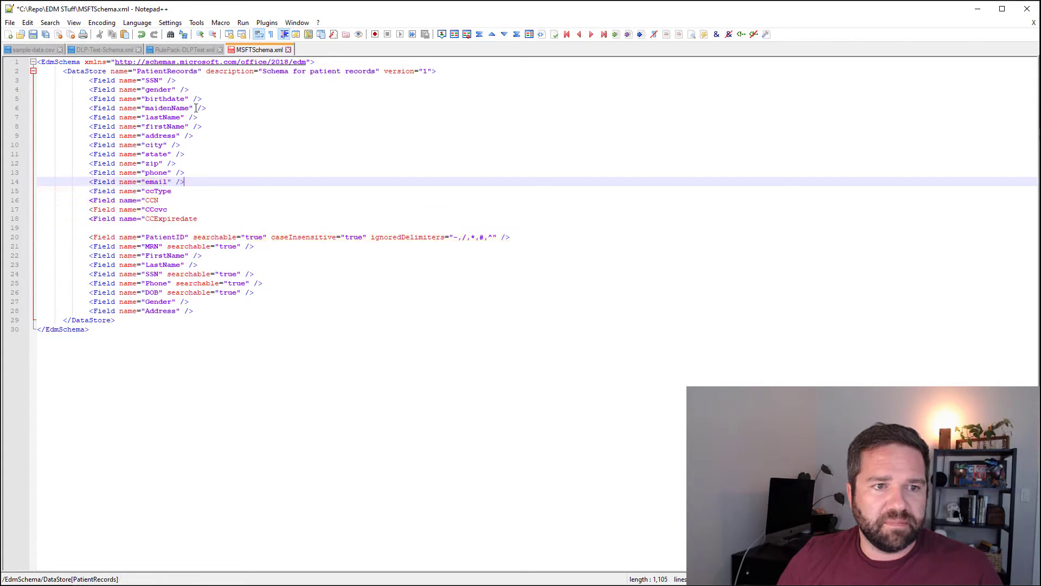
pyautogui.press('Down')
pyautogui.write('" />')
pyautogui.press('Down')
pyautogui.write('" />')
pyautogui.press('Down')
pyautogui.write('" />')
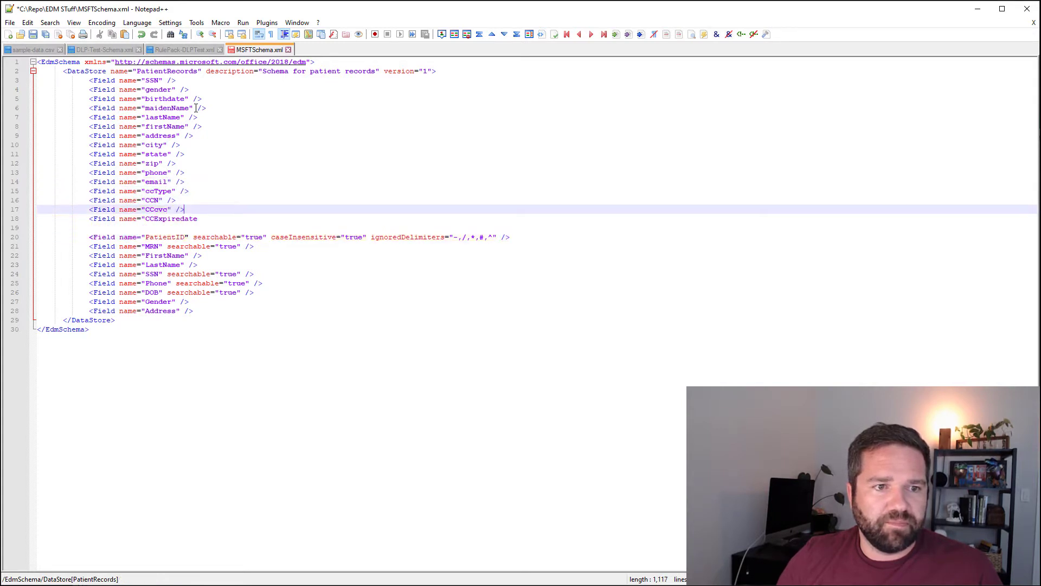
pyautogui.press('Down')
pyautogui.write('" />')
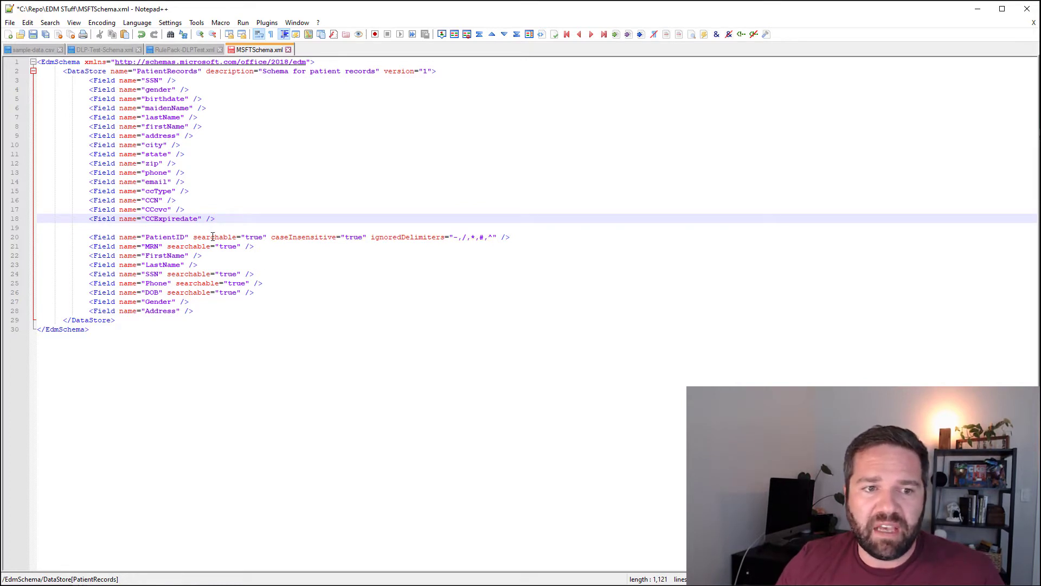
pyautogui.moveTo(212, 237); pyautogui.dragTo(363, 237)
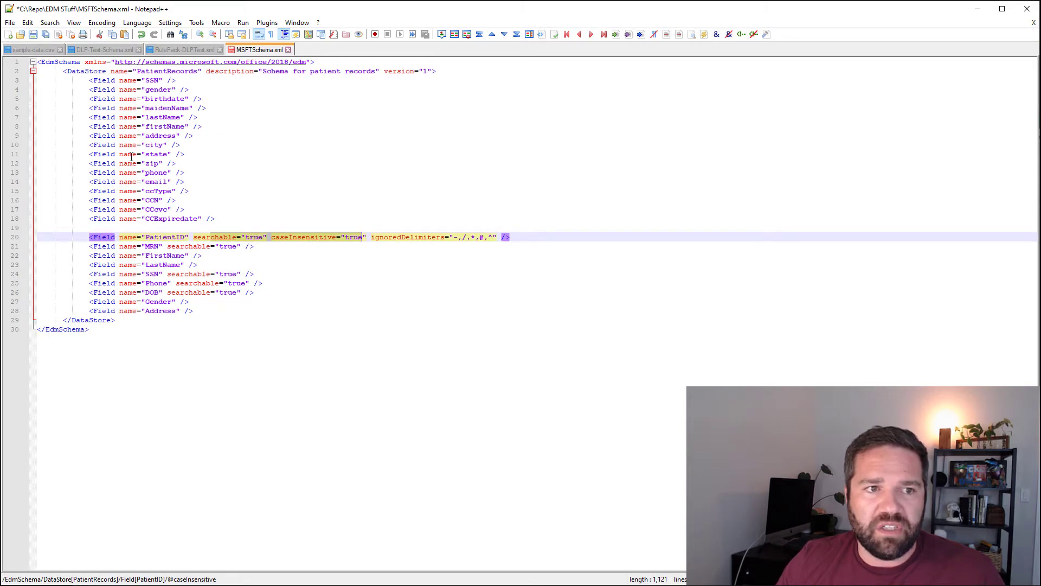
# Rename the DataStore to DLPTEstData and describe it as "Schema for DLPTest.com records".
pyautogui.doubleClick(171, 71)
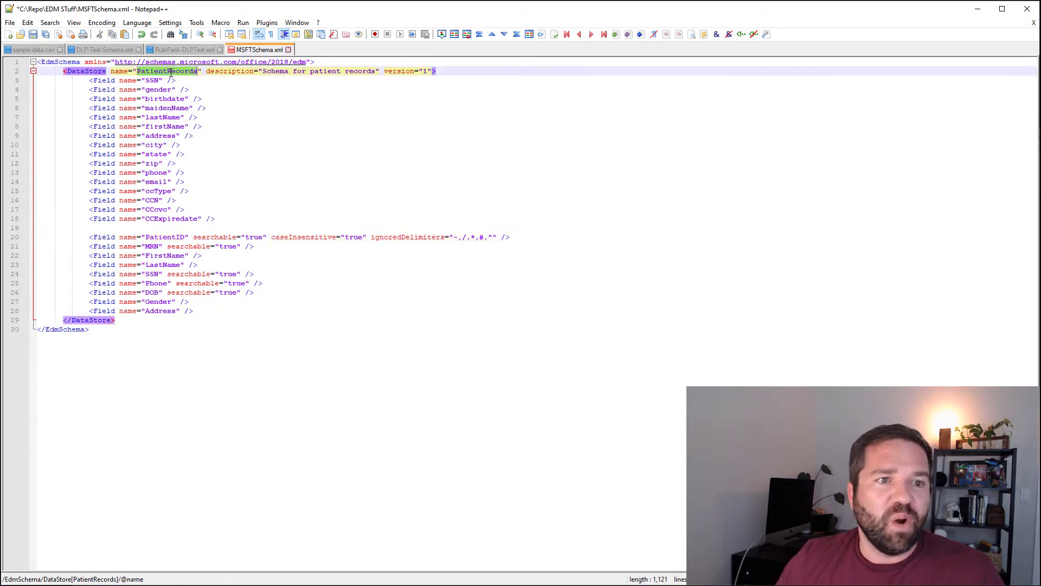
pyautogui.write('DLPTEst')
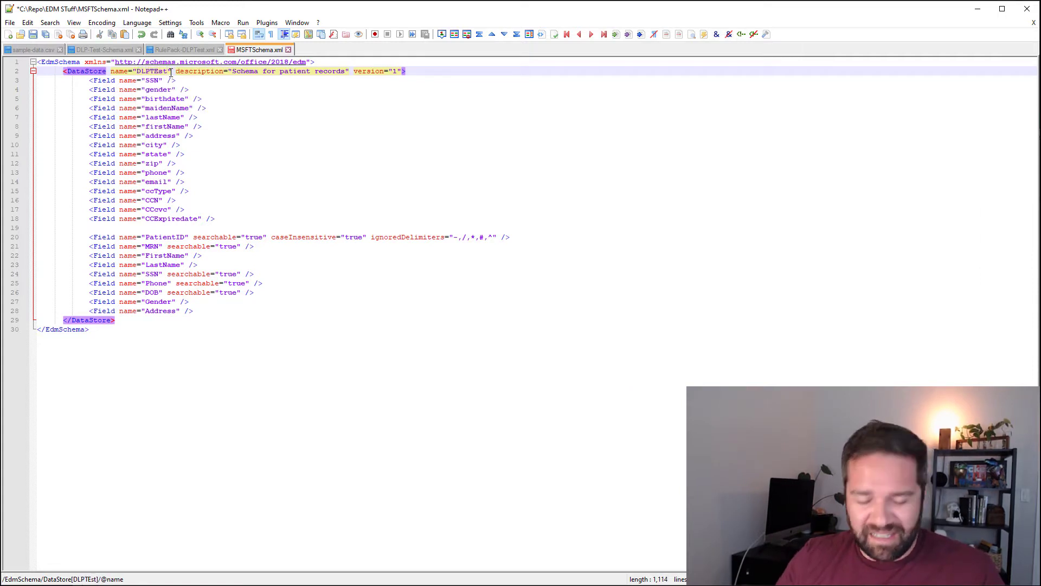
pyautogui.write('Data')
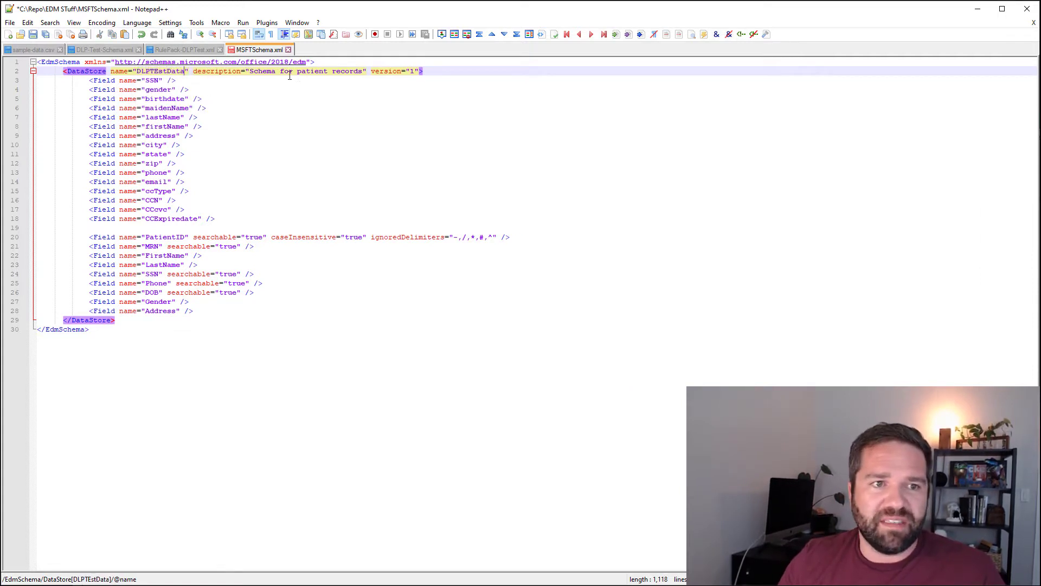
pyautogui.click(251, 71)
pyautogui.doubleClick(313, 71)
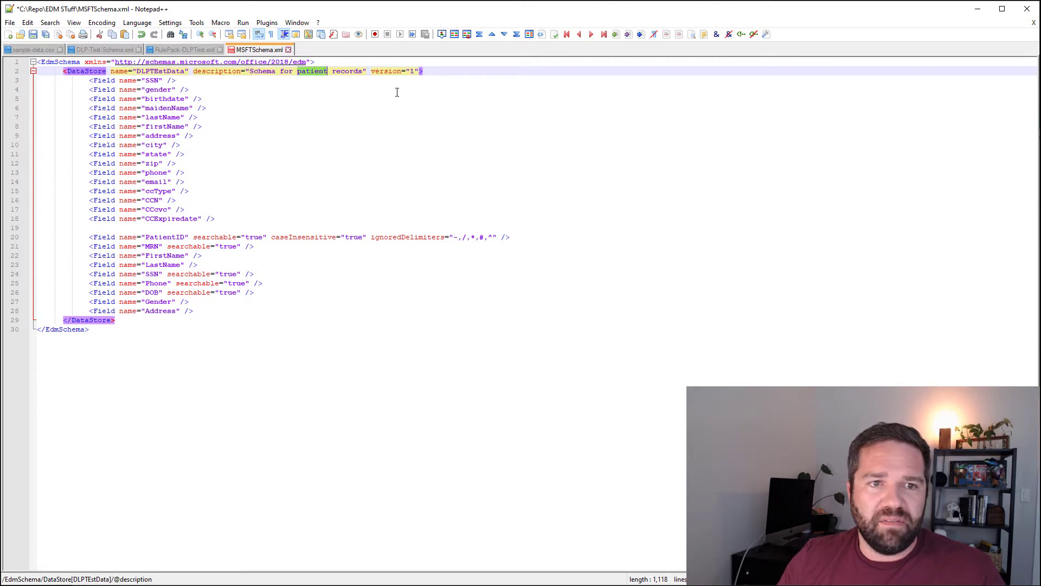
pyautogui.write('DLPT')
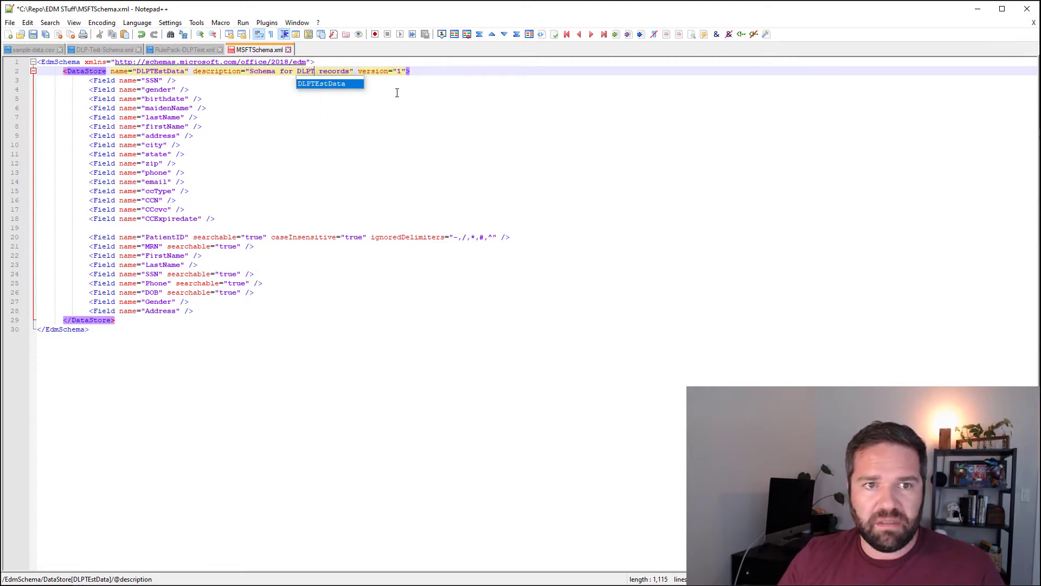
pyautogui.write('est.com')
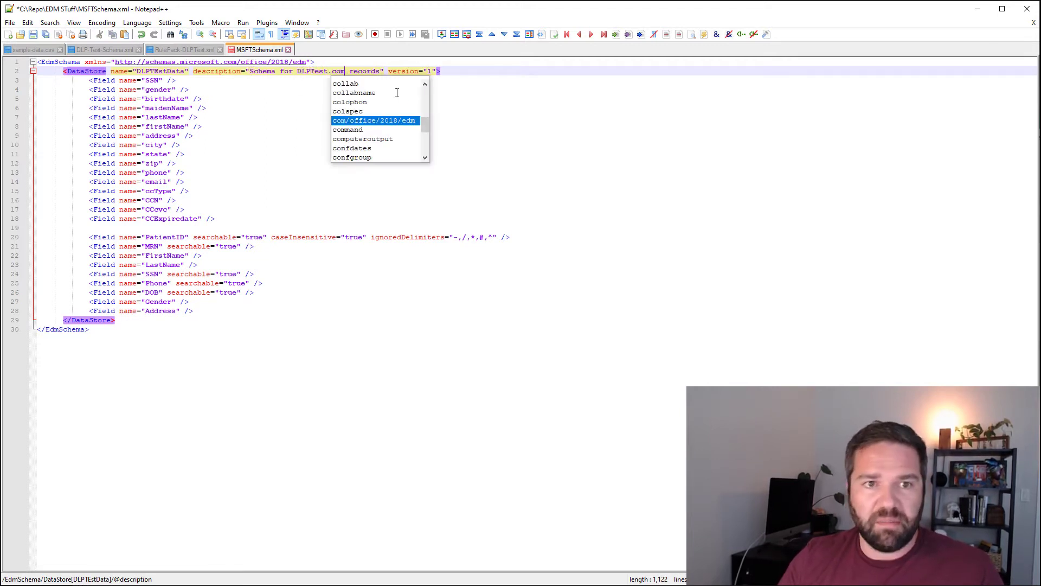
# Fix the capital E so the DataStore name reads DLPTestData.
pyautogui.click(146, 72)
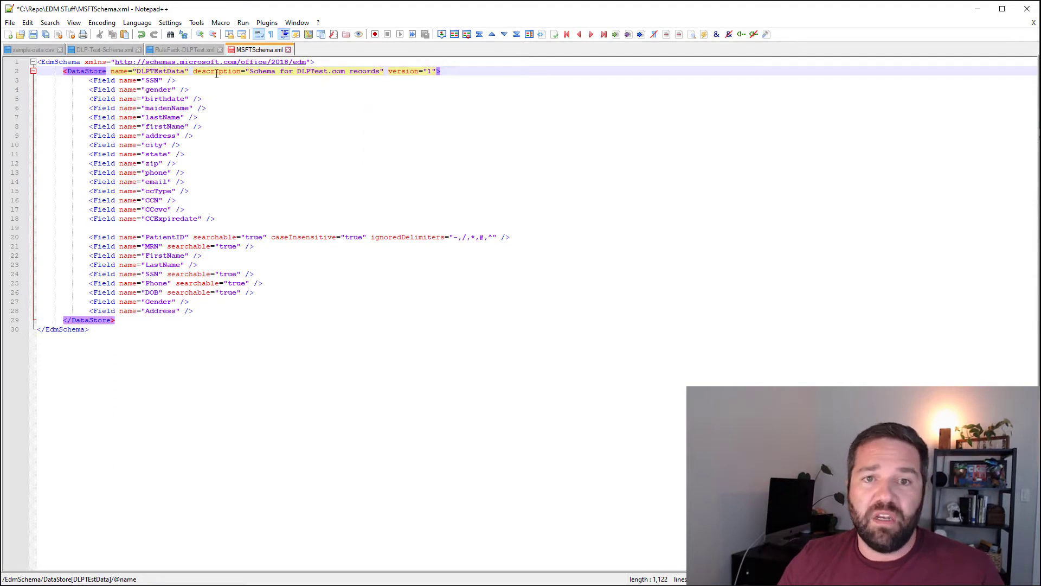
pyautogui.doubleClick(142, 72)
pyautogui.click(161, 72)
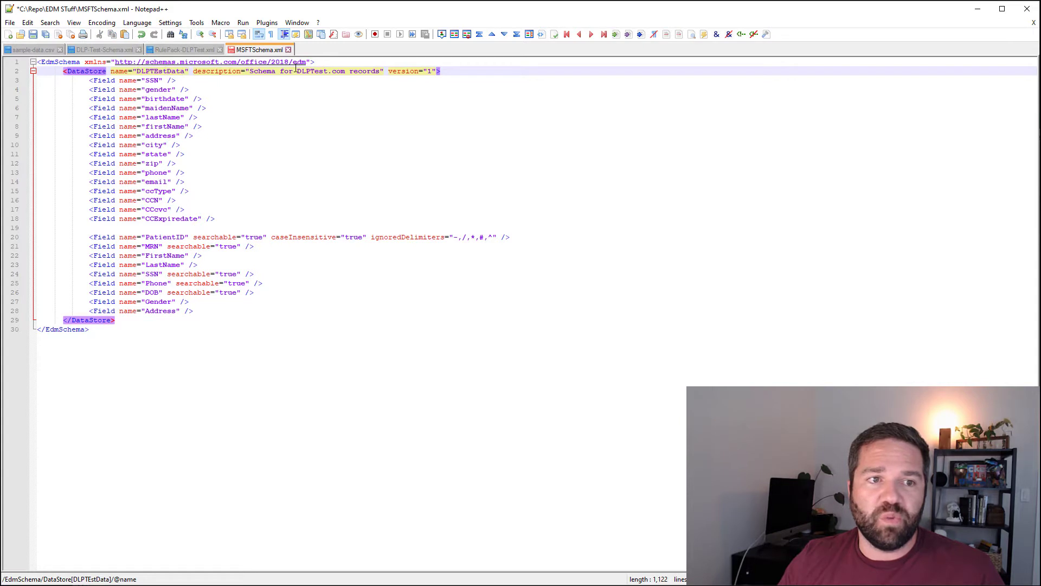
pyautogui.press('BackSpace')
pyautogui.write('e')
pyautogui.click(310, 138)
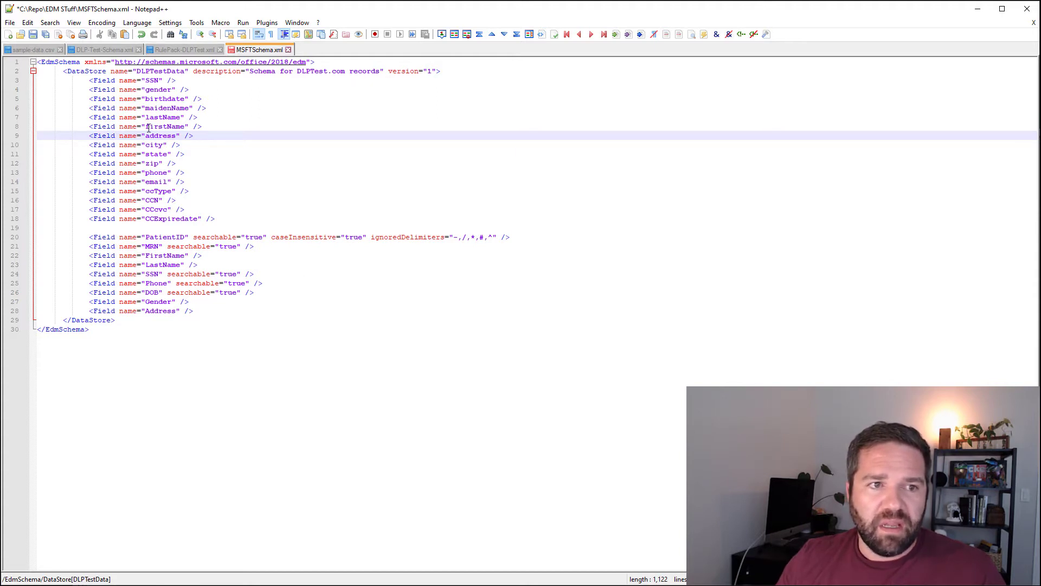
# Add searchable="true" to the CCN and SSN Field elements.
pyautogui.click(168, 246)
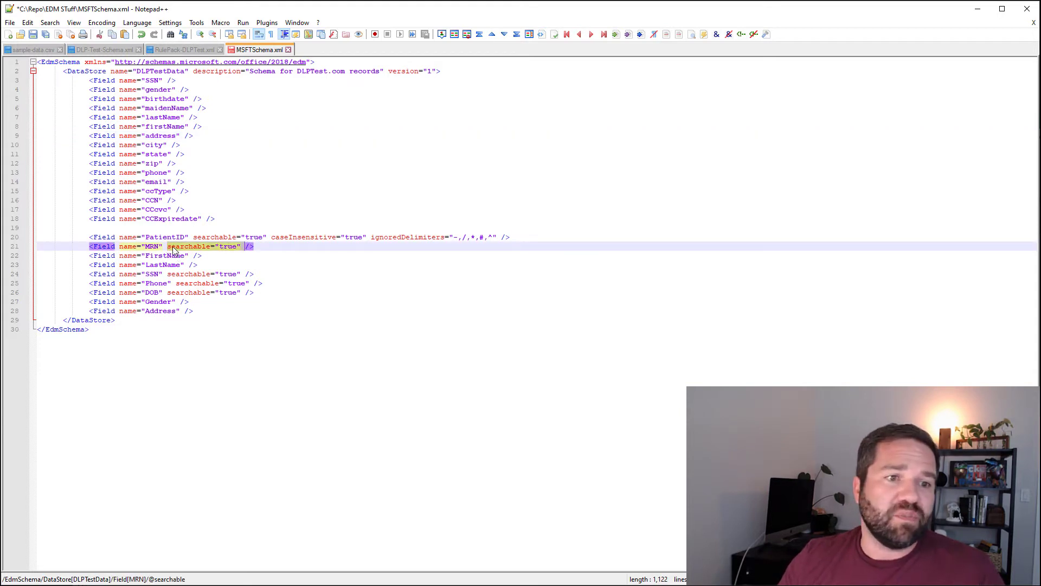
pyautogui.click(164, 200)
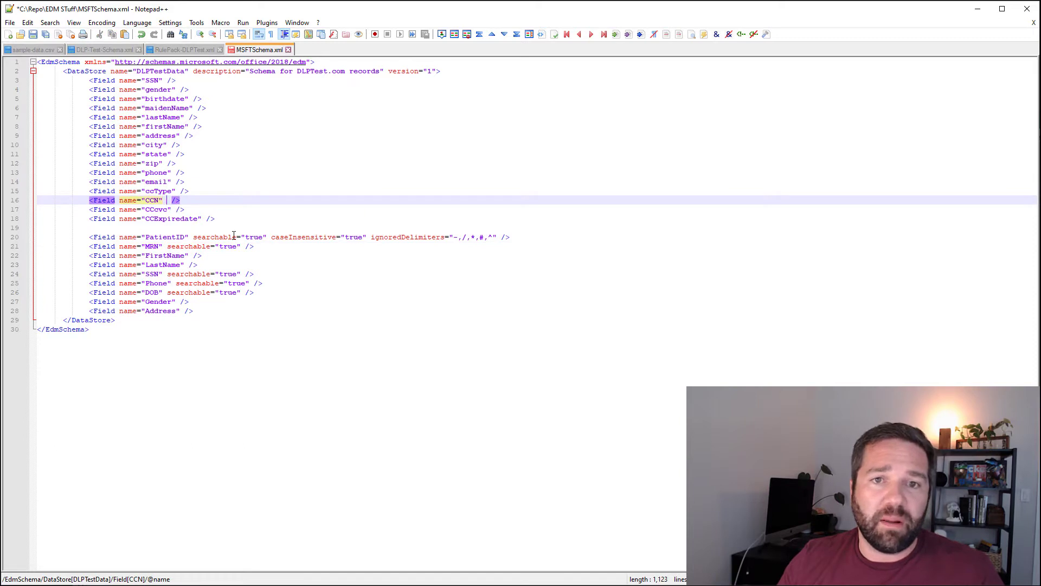
pyautogui.write('searchable="true"')
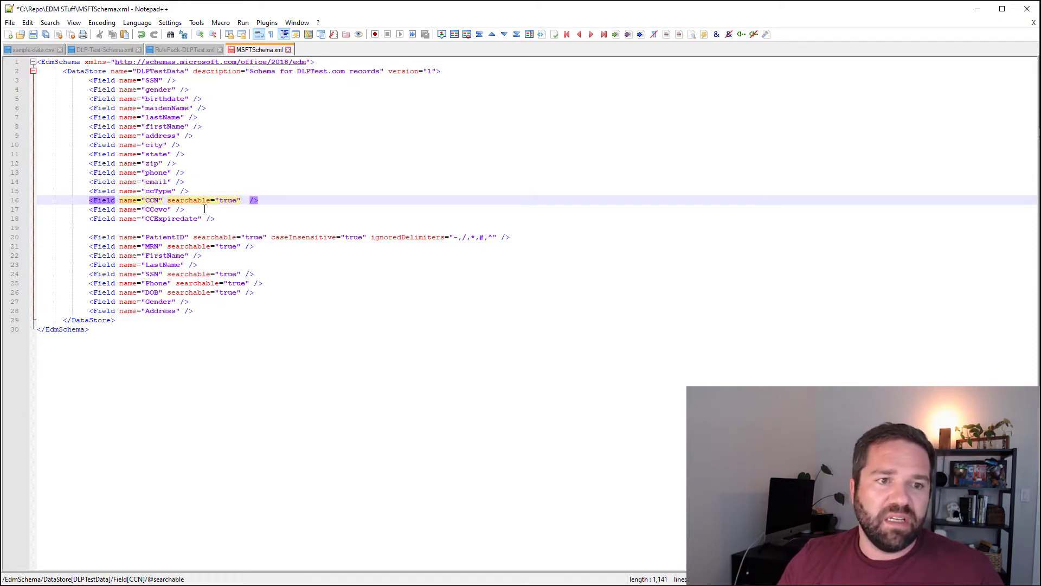
pyautogui.click(167, 80)
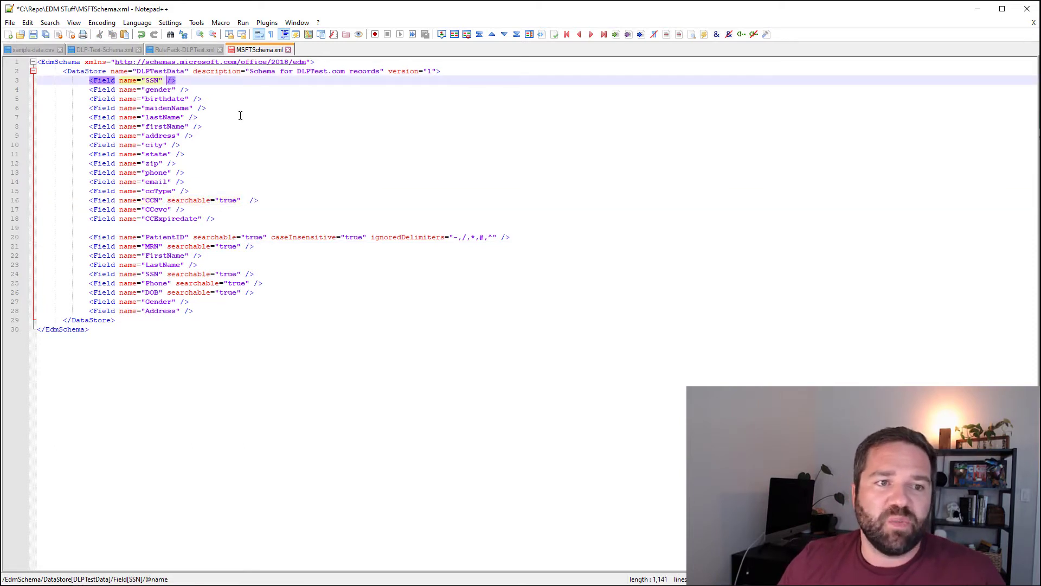
pyautogui.write('searchable="true"')
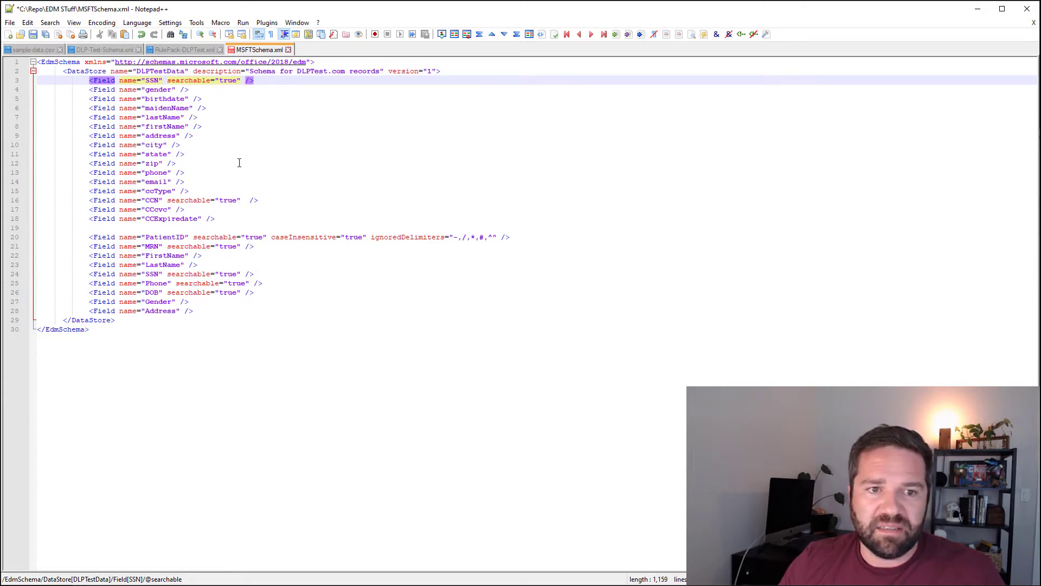
# Add caseInsensitive="true" to the maidenName, lastName and firstName fields.
pyautogui.moveTo(272, 237); pyautogui.dragTo(369, 238)
pyautogui.hotkey('ctrl', 'c')
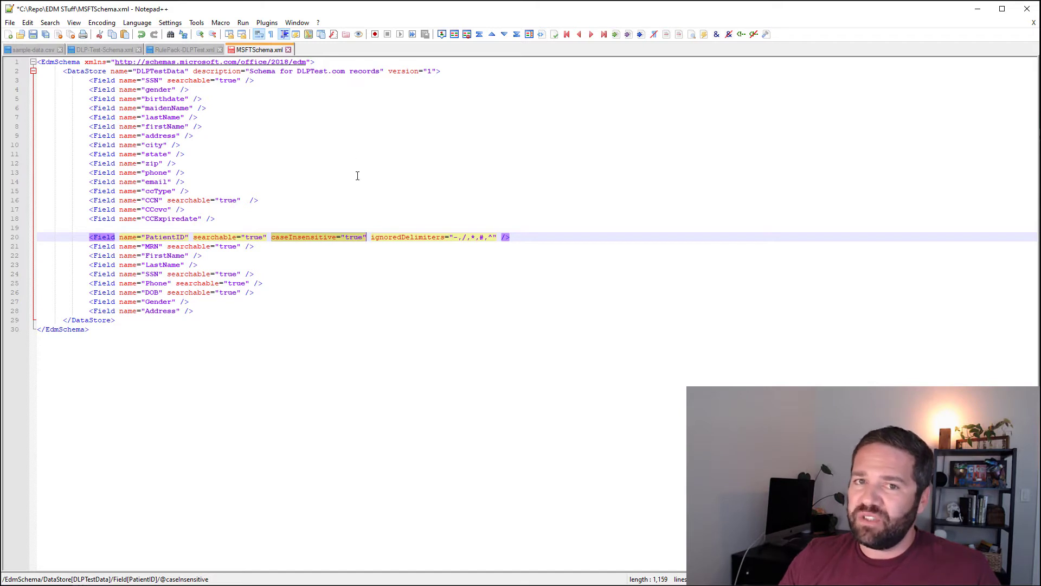
pyautogui.click(191, 107)
pyautogui.hotkey('ctrl', 'v')
pyautogui.click(190, 117)
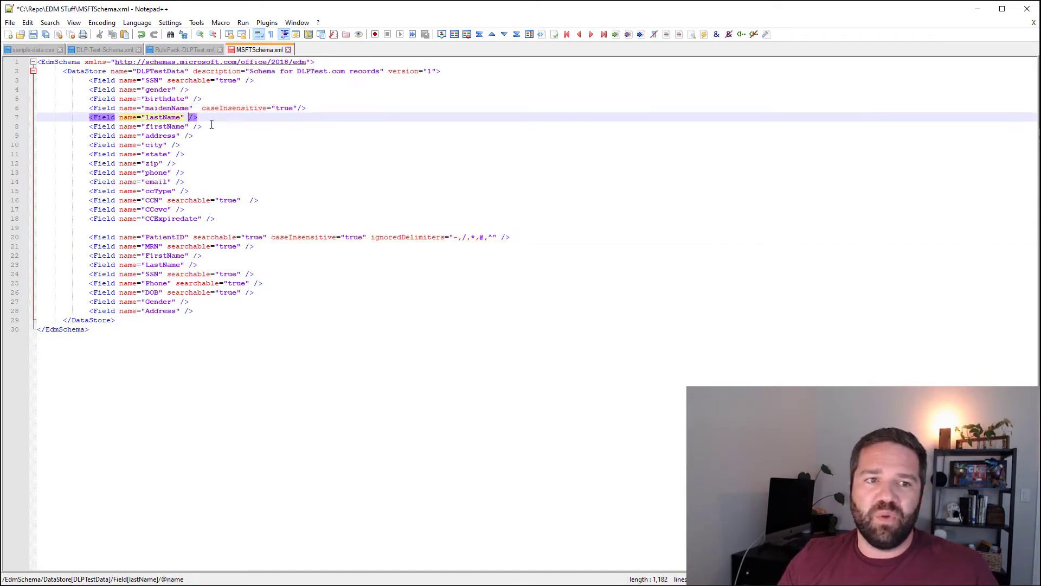
pyautogui.hotkey('ctrl', 'v')
pyautogui.click(193, 127)
pyautogui.hotkey('ctrl', 'v')
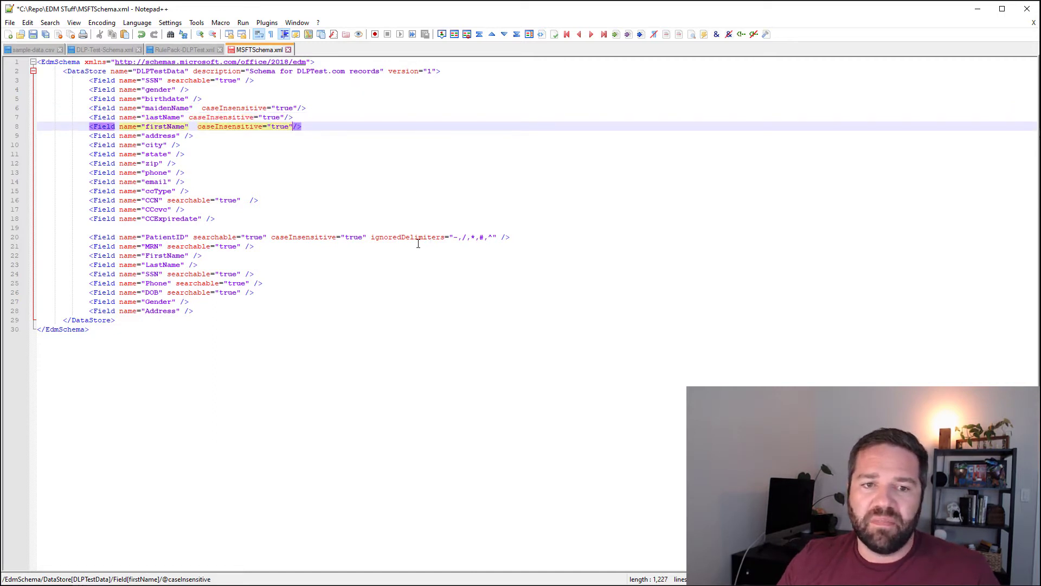
# Select PatientID's ignoredDelimiters attribute and its value for reuse.
pyautogui.click(370, 237)
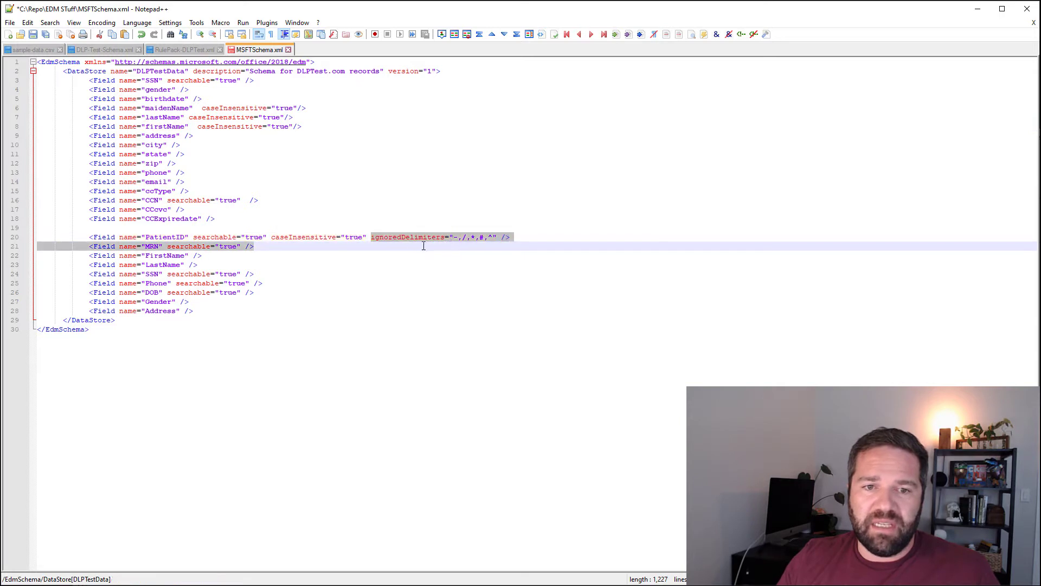
pyautogui.click(445, 237)
pyautogui.moveTo(445, 237); pyautogui.dragTo(502, 237)
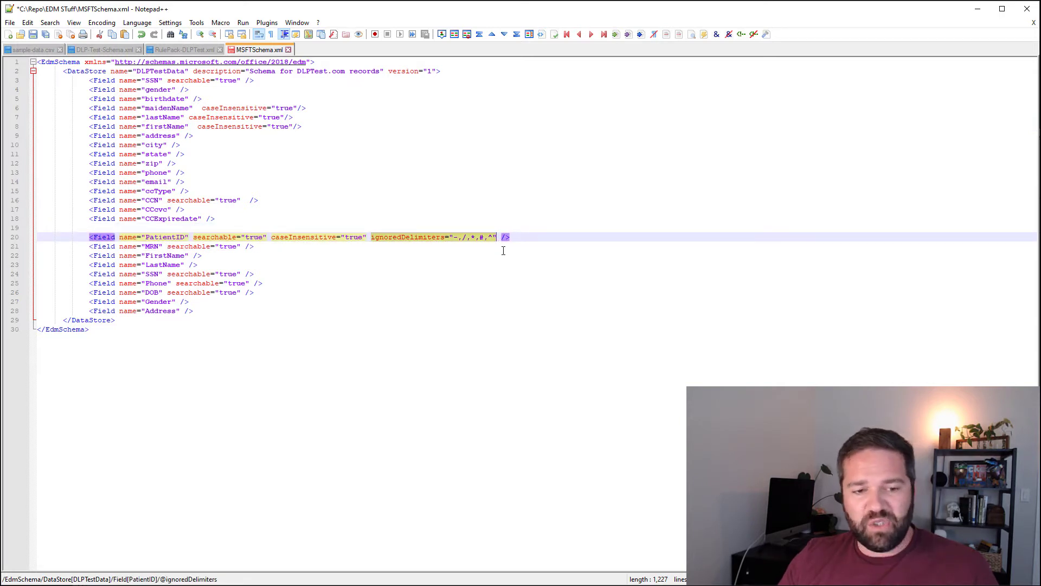
pyautogui.hotkey('alt', 'Tab')
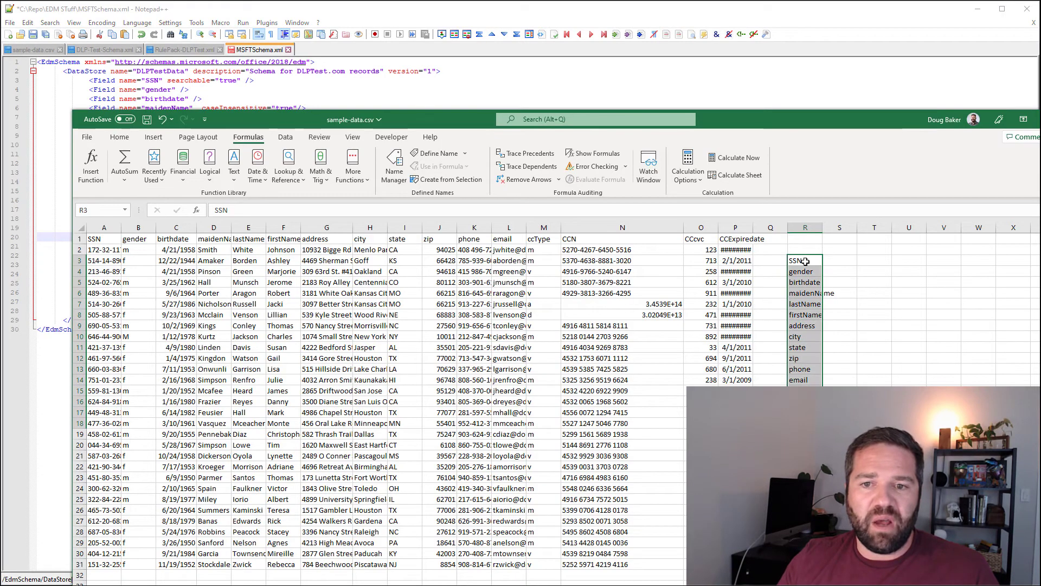
# Clear the field-name list in column R and compare the SSN and CCN values in A2 and N2.
pyautogui.press('Delete')
pyautogui.click(655, 249)
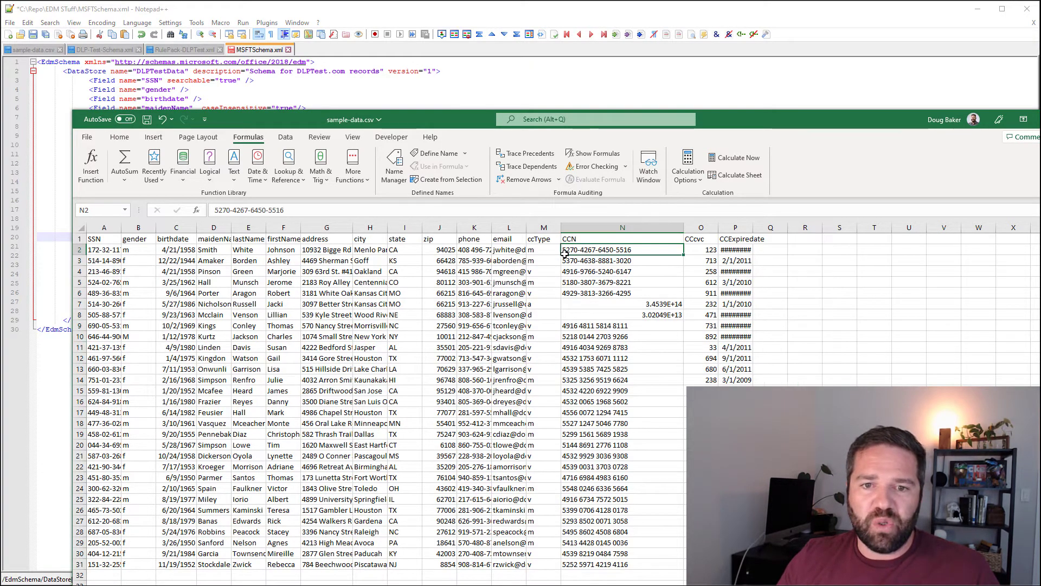
pyautogui.click(107, 251)
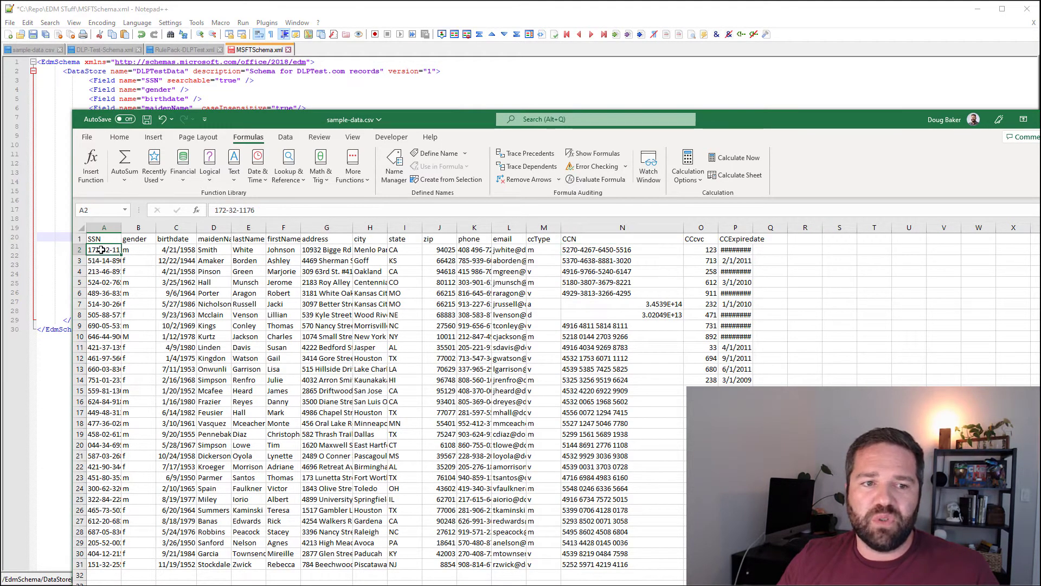
pyautogui.click(590, 250)
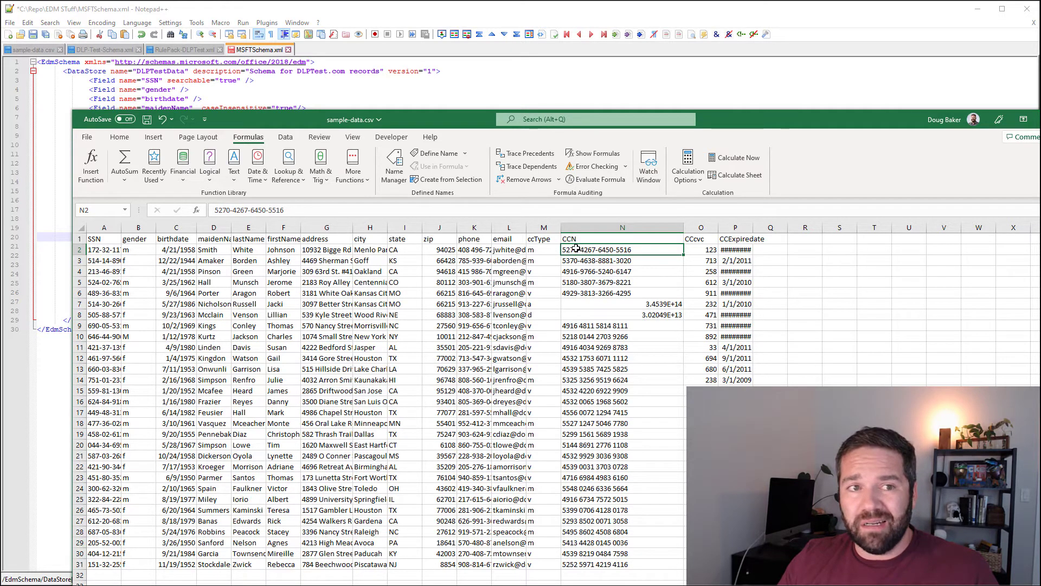
pyautogui.click(288, 89)
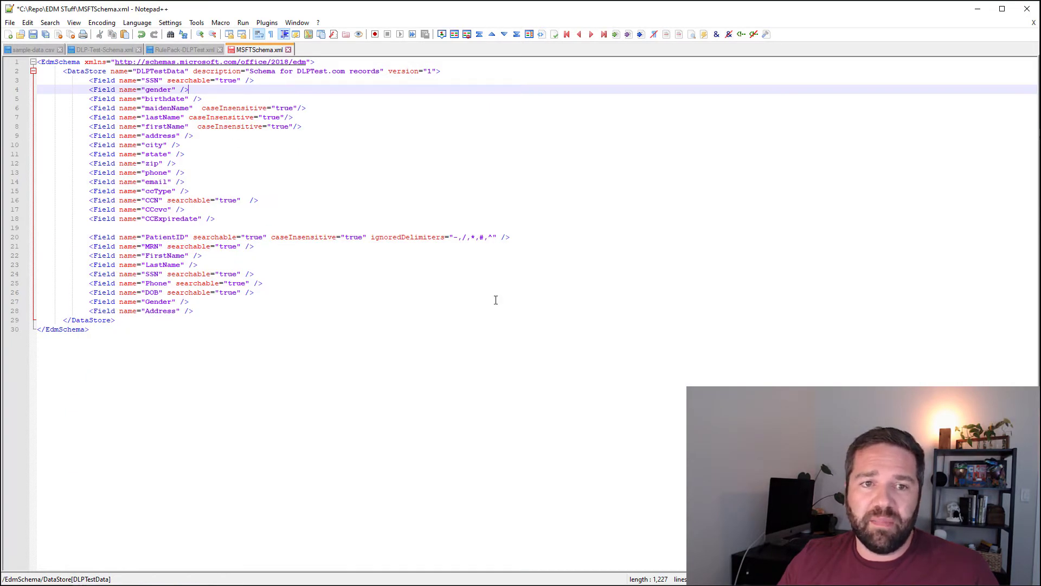
pyautogui.hotkey('alt', 'Tab')
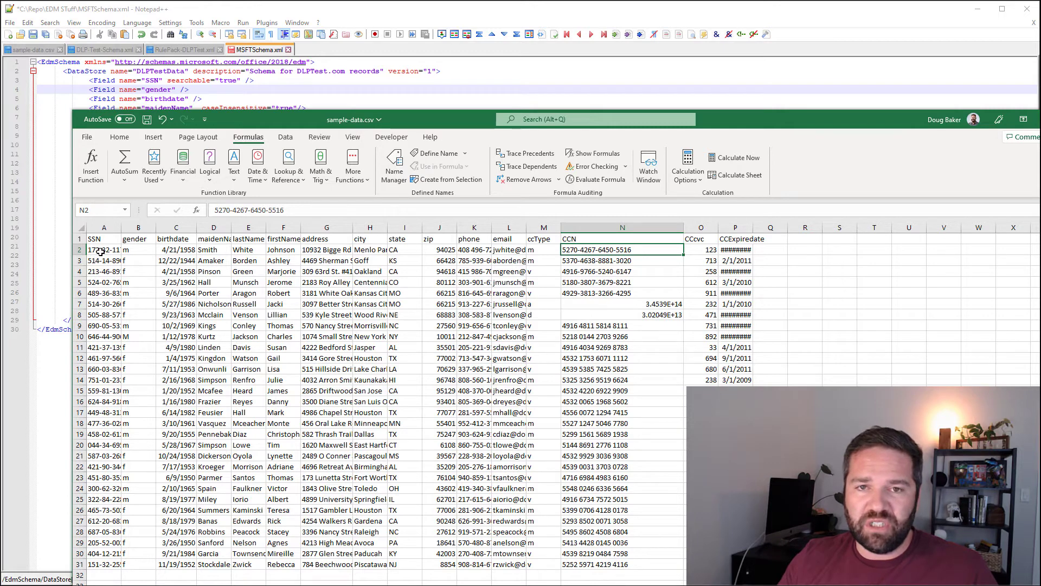
pyautogui.click(261, 96)
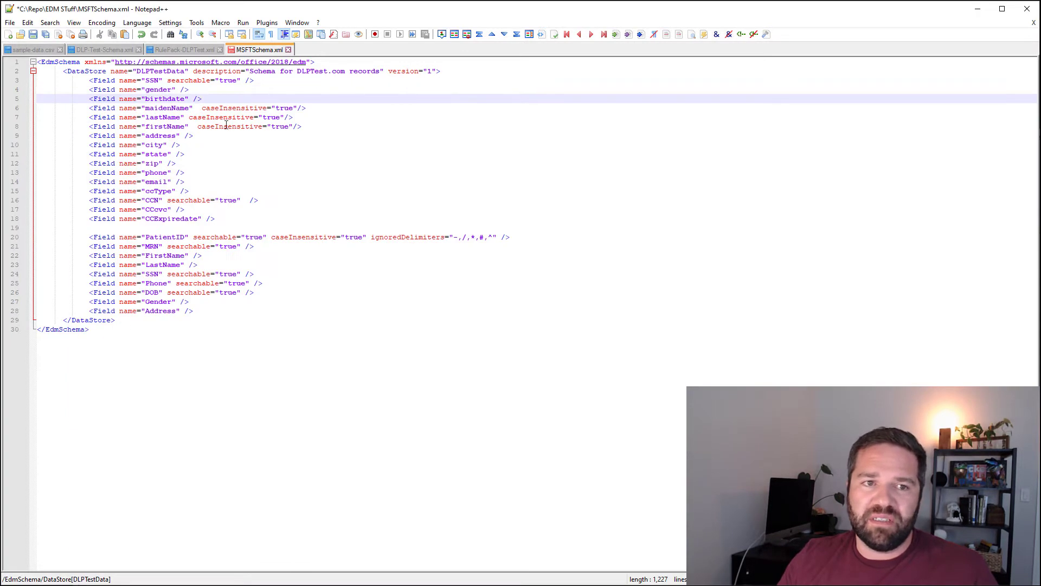
# Add the ignoredDelimiters attribute to the SSN and CCN fields.
pyautogui.press('Up')
pyautogui.press('Up')
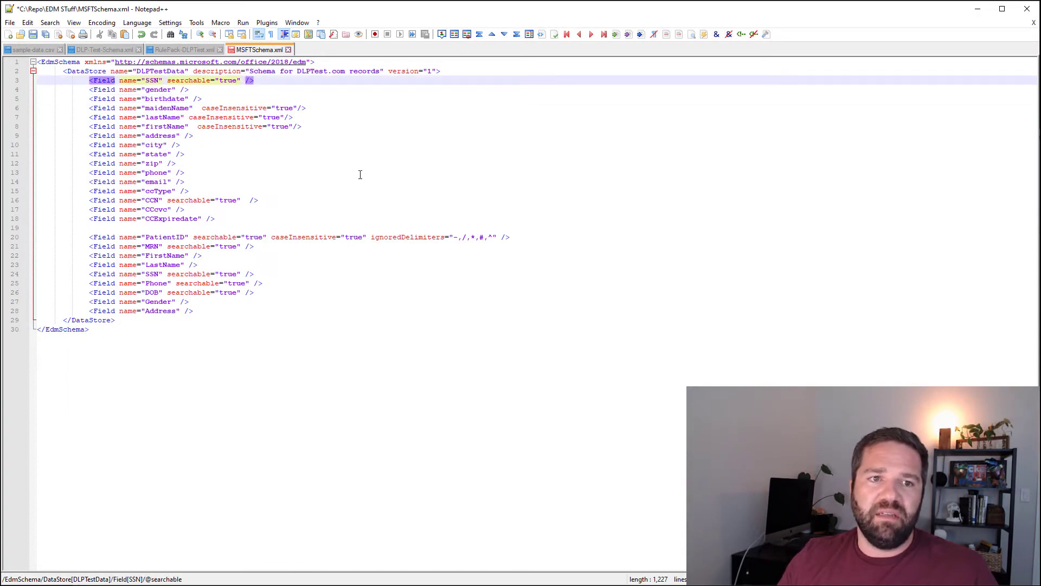
pyautogui.write('ignoredDelimiters="-,/,*,#,^"')
pyautogui.click(246, 200)
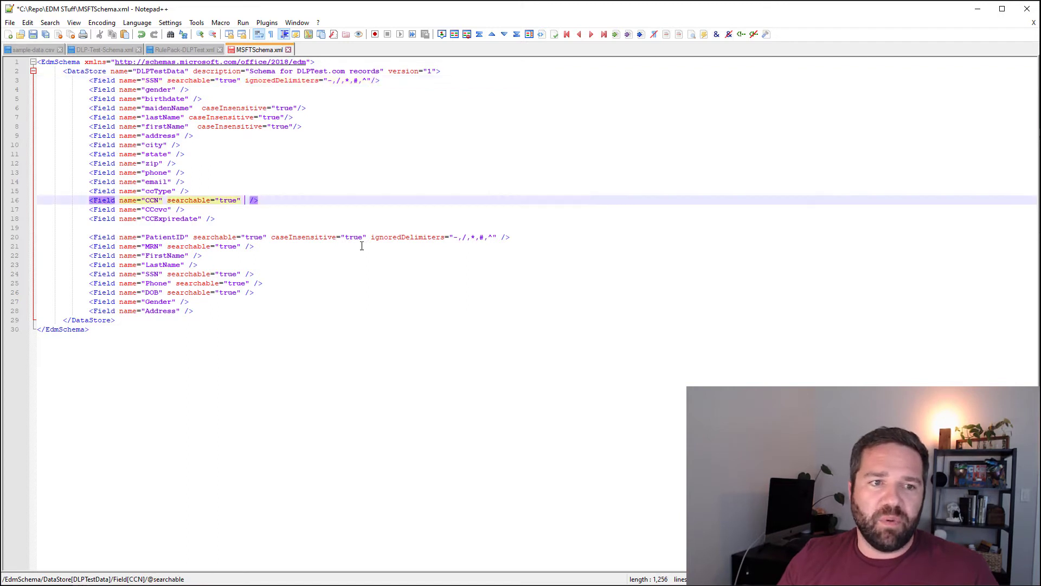
pyautogui.write('ignoredDelimiters="-,/,*,#,^"')
# Delete the leftover field block on lines 20–28 and save MSFTSchema.xml.
pyautogui.moveTo(268, 310); pyautogui.dragTo(80, 227)
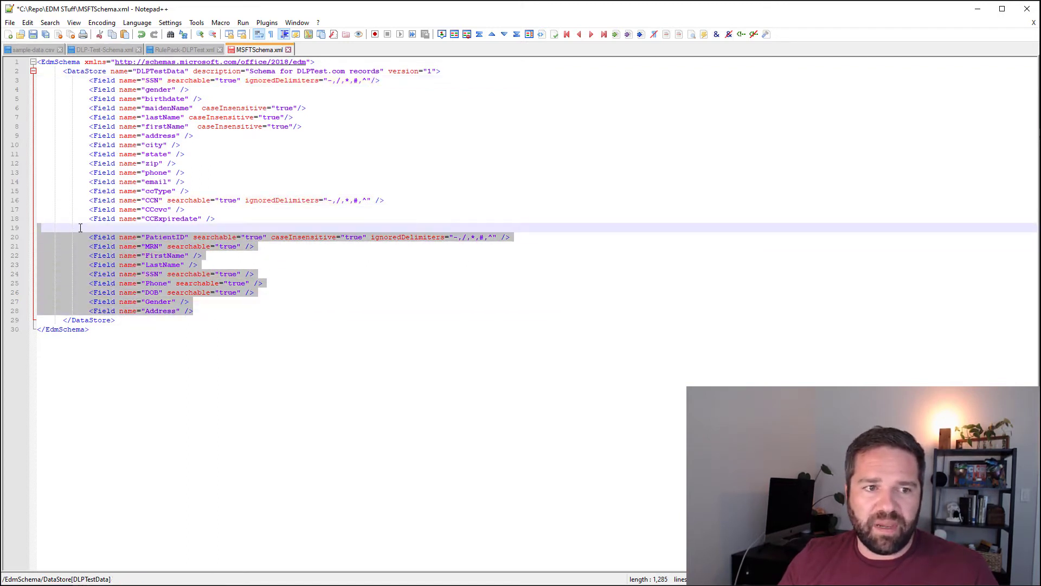
pyautogui.press('Delete')
pyautogui.press('BackSpace')
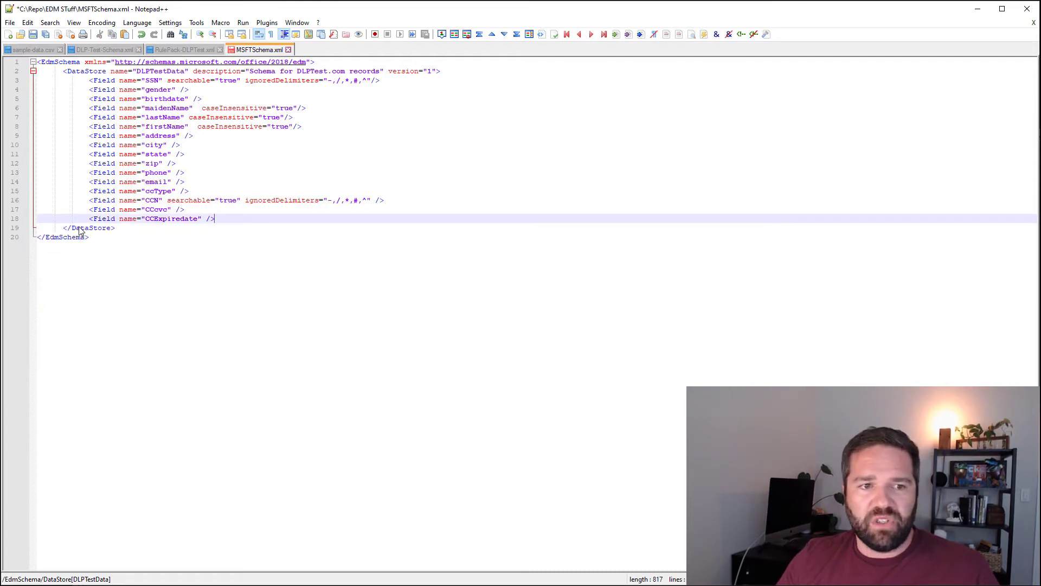
pyautogui.hotkey('ctrl', 's')
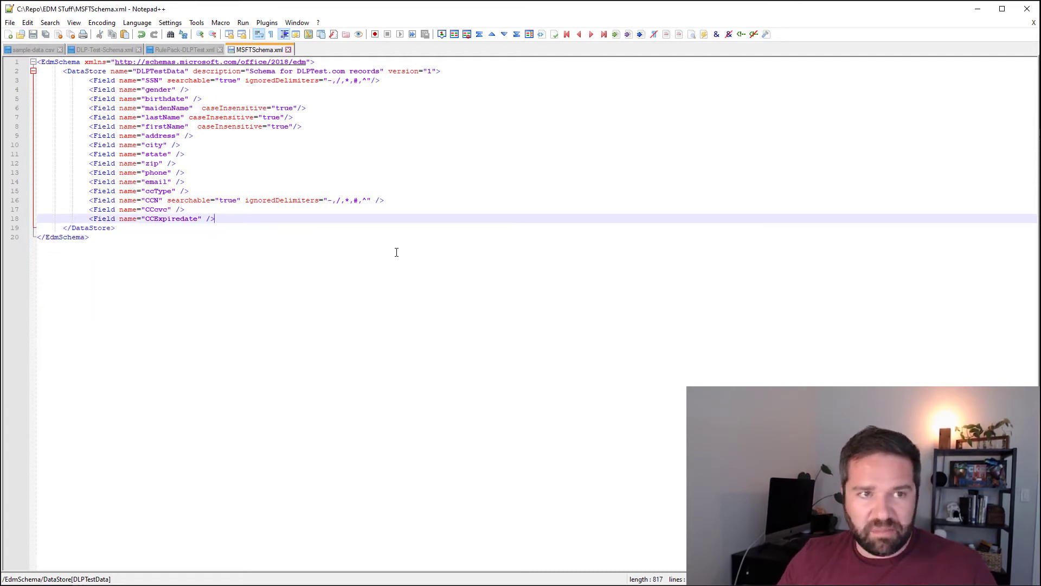
# Select the entire contents of DLP-Test-Schema.xml.
pyautogui.click(109, 51)
pyautogui.click(295, 188)
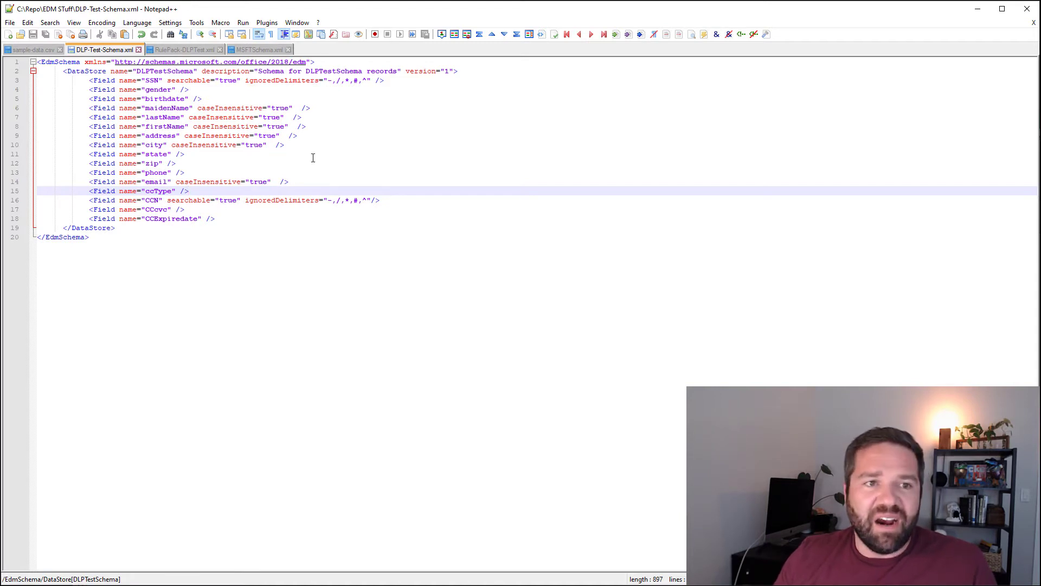
pyautogui.moveTo(167, 249); pyautogui.dragTo(10, 64)
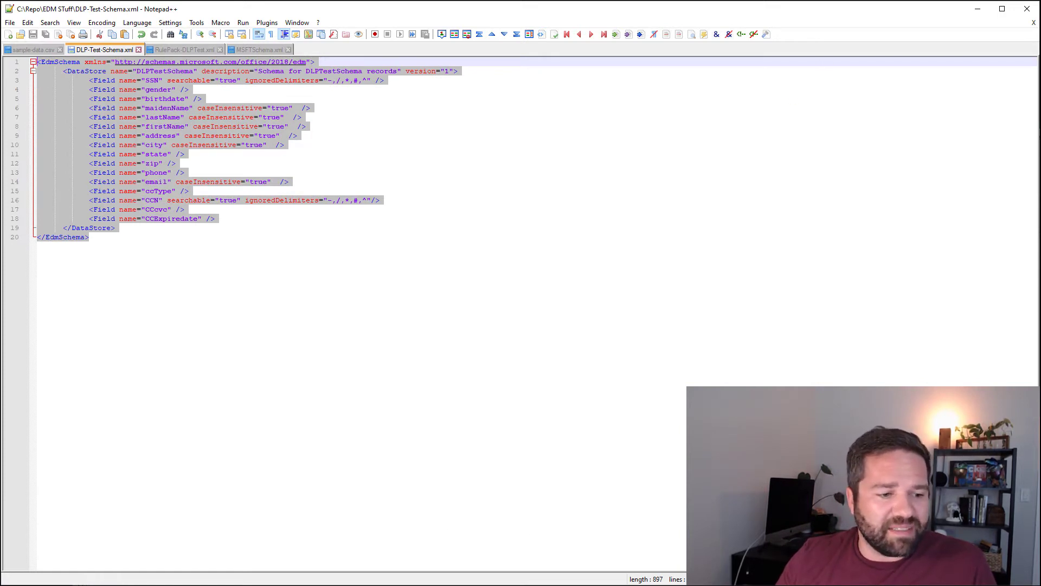
pyautogui.hotkey('alt', 'Tab')
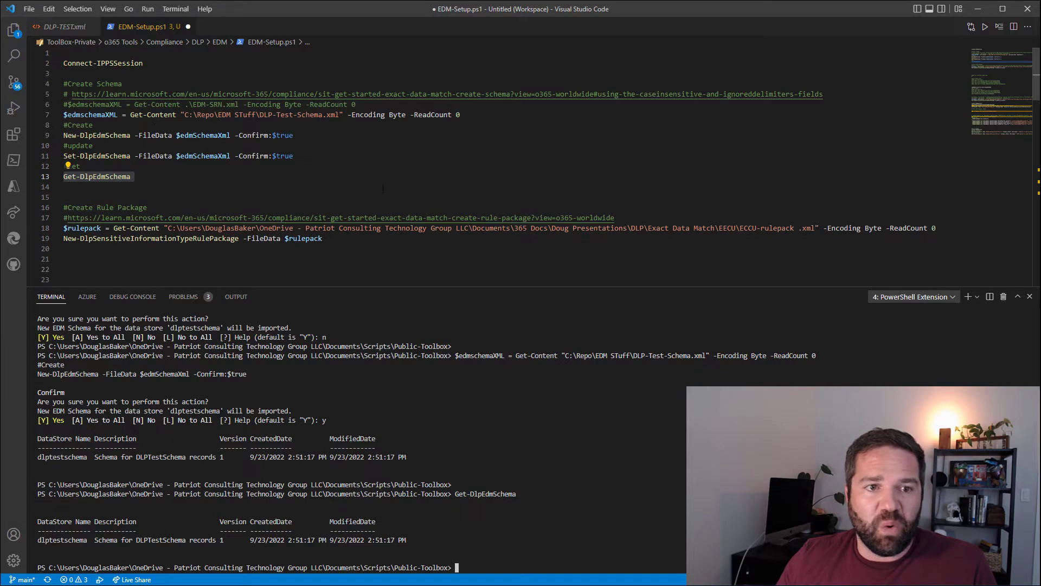
# Run Connect-IPPSSession from line 2 and complete the Microsoft sign-in.
pyautogui.click(353, 153)
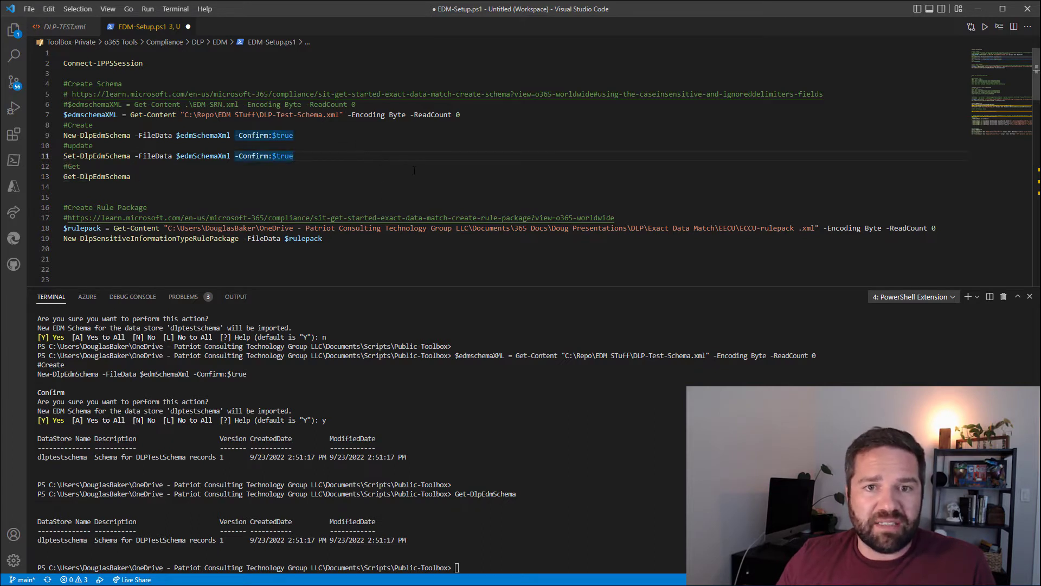
pyautogui.moveTo(159, 68); pyautogui.dragTo(64, 63)
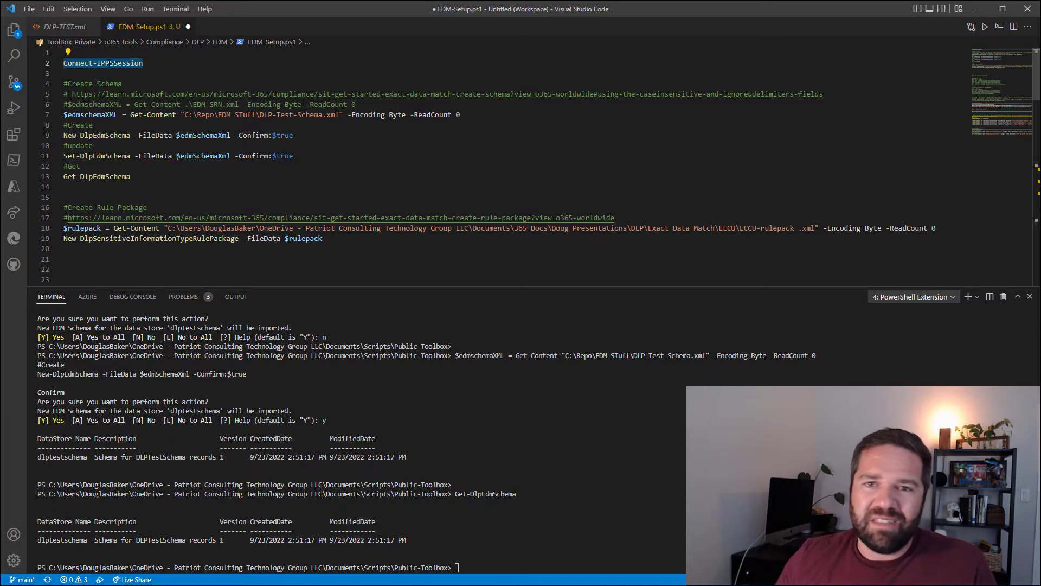
pyautogui.moveTo(115, 64)
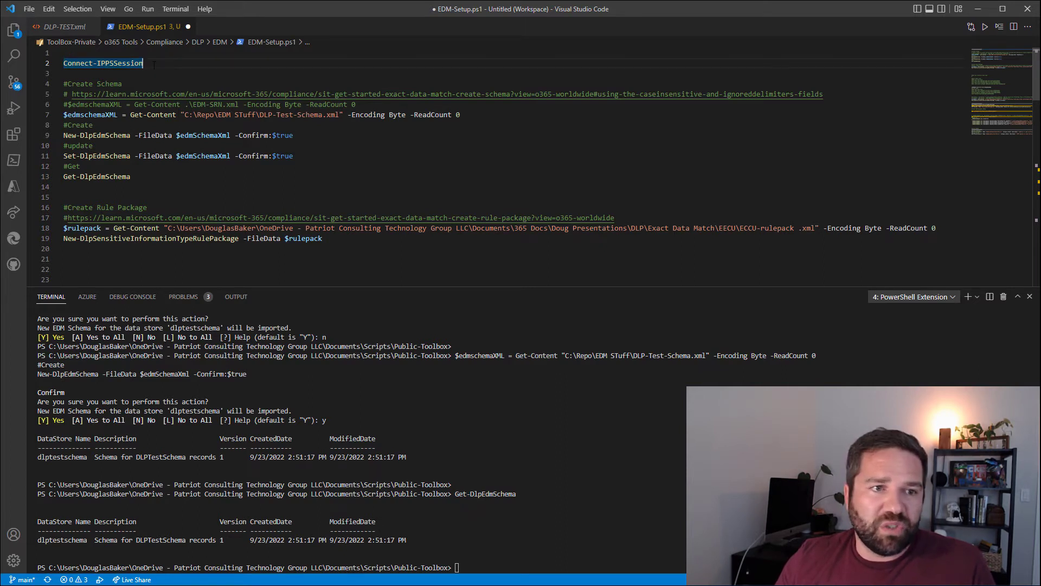
pyautogui.hotkey('shift', 'Up')
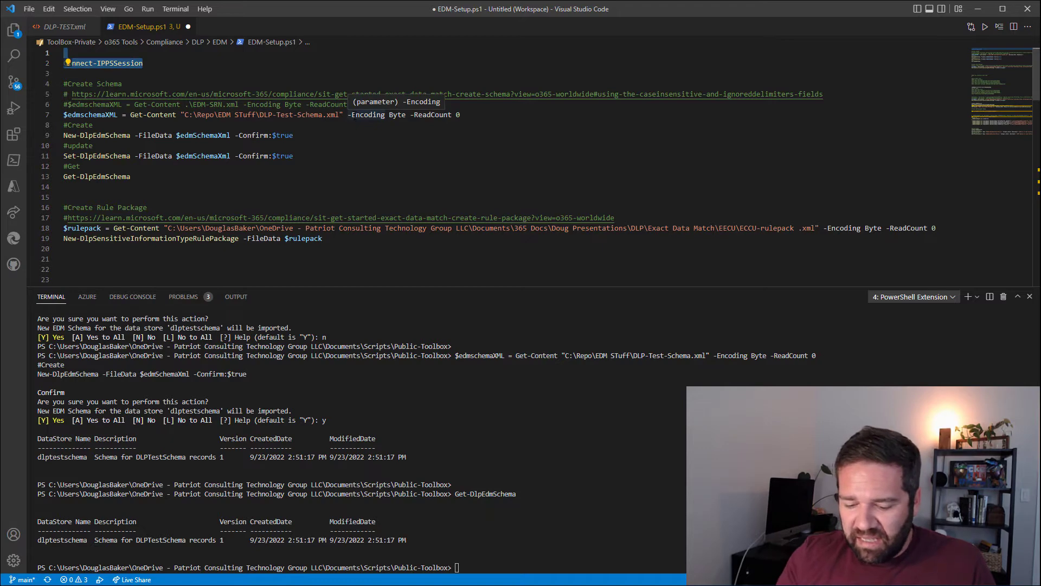
pyautogui.press('F8')
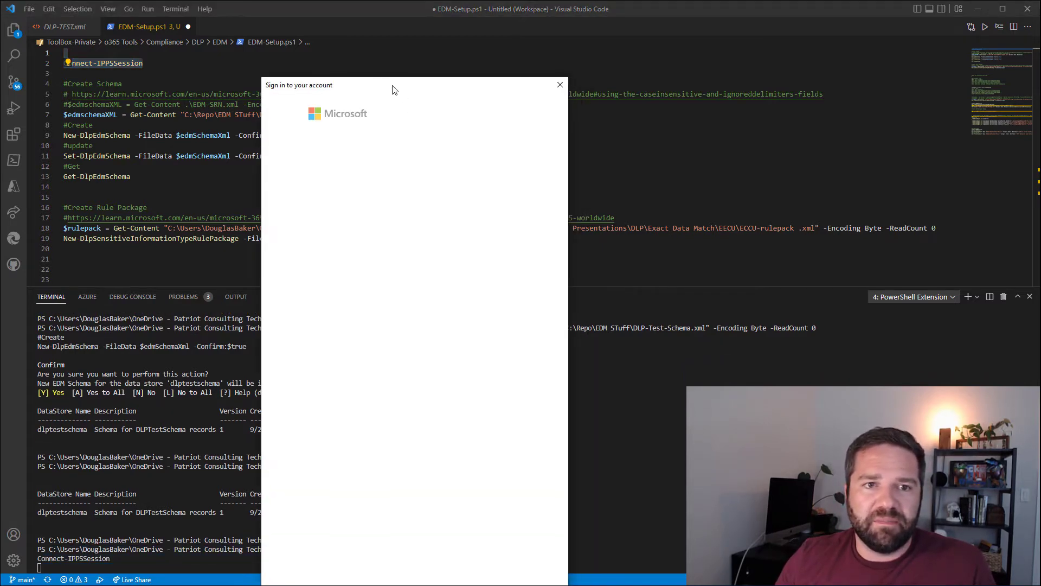
pyautogui.moveTo(412, 91); pyautogui.dragTo(0, 80)
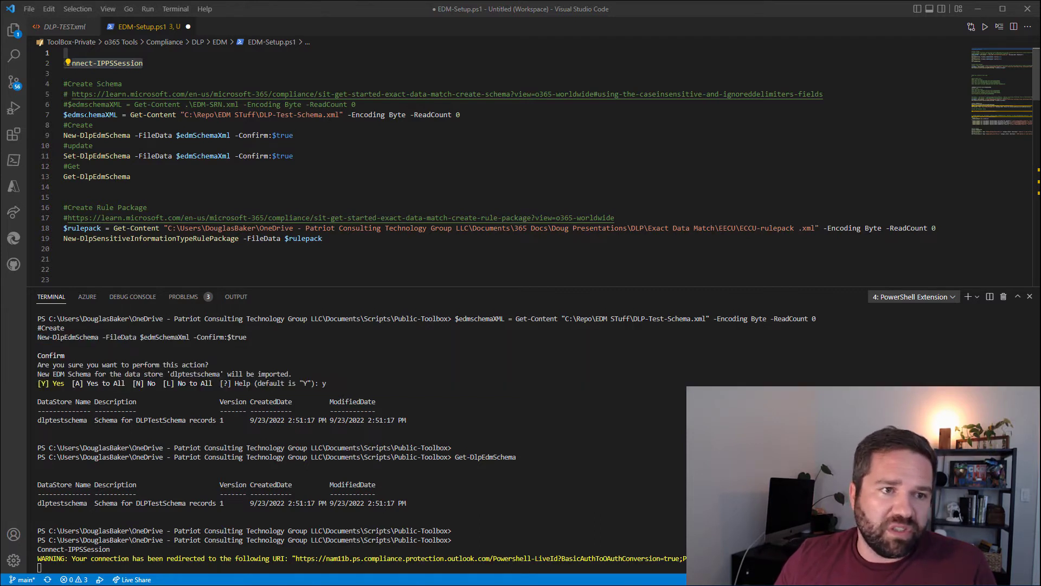
pyautogui.moveTo(63, 115); pyautogui.dragTo(310, 135)
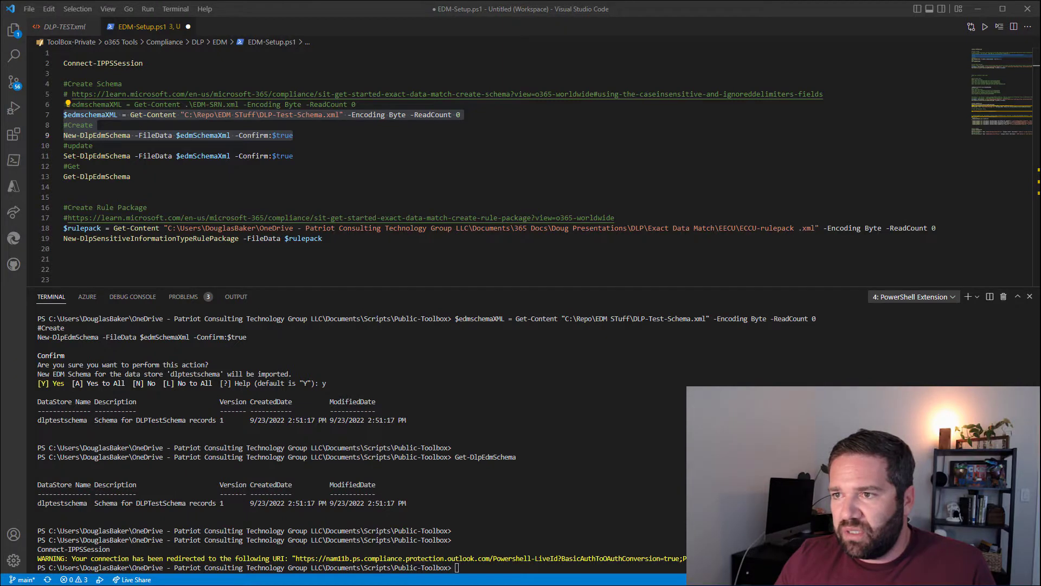
# Replace line 7's path with DLP-Test-Schema.xml's copied path and run line 7 to load it.
pyautogui.hotkey('alt', 'Tab')
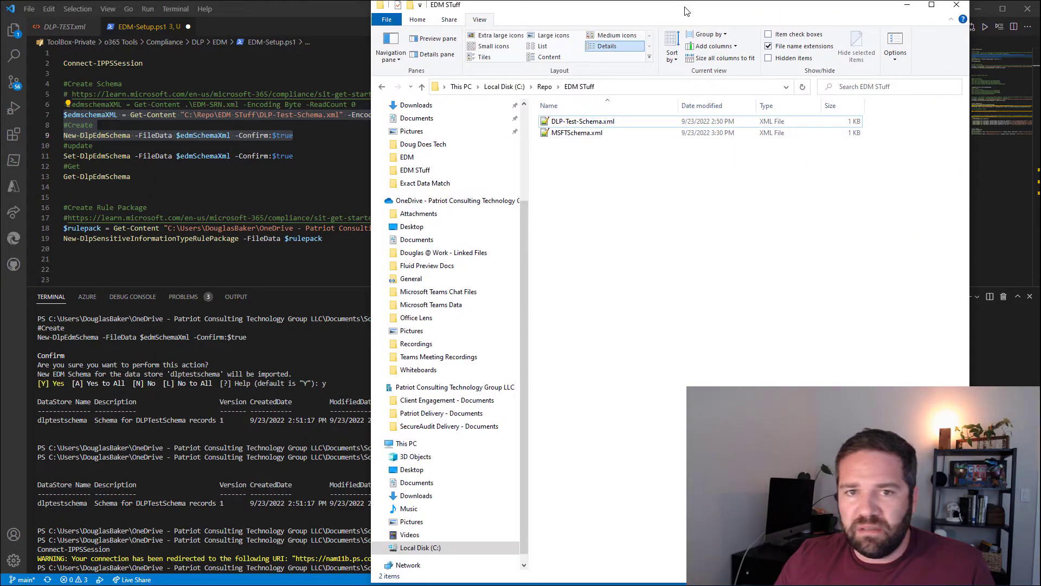
pyautogui.rightClick(599, 117)
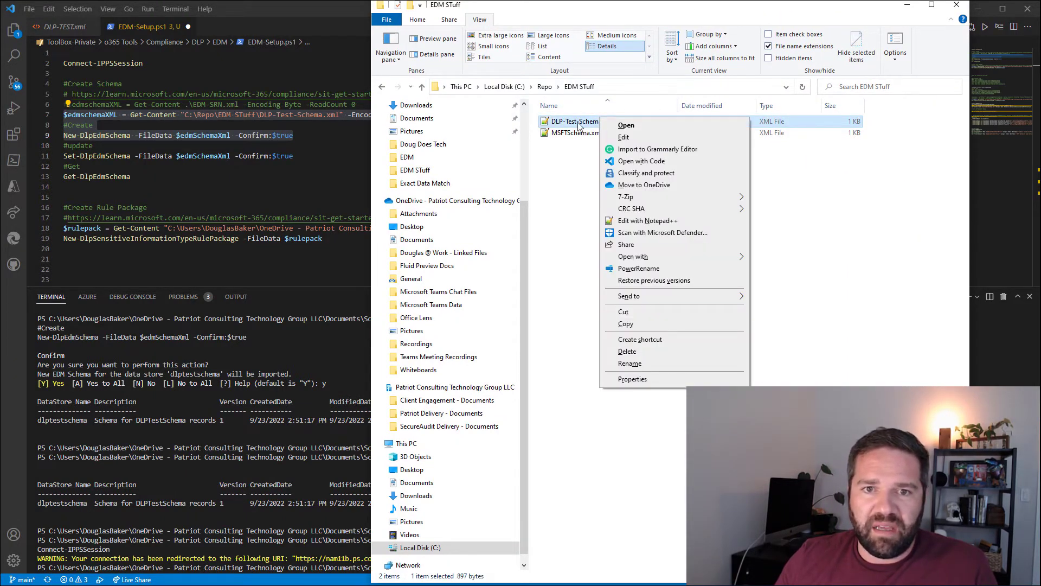
pyautogui.rightClick(578, 123)
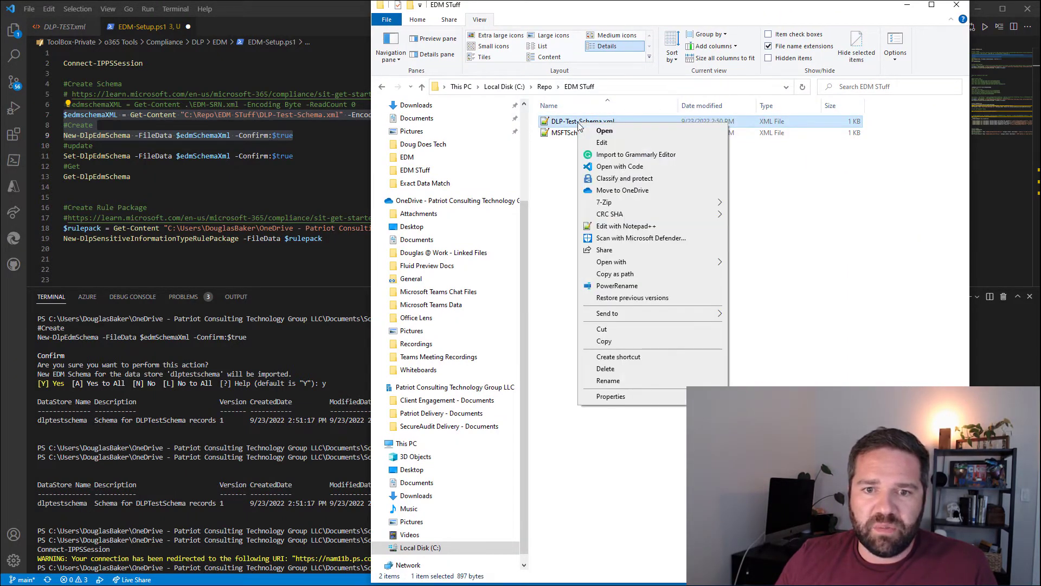
pyautogui.click(615, 274)
pyautogui.click(287, 178)
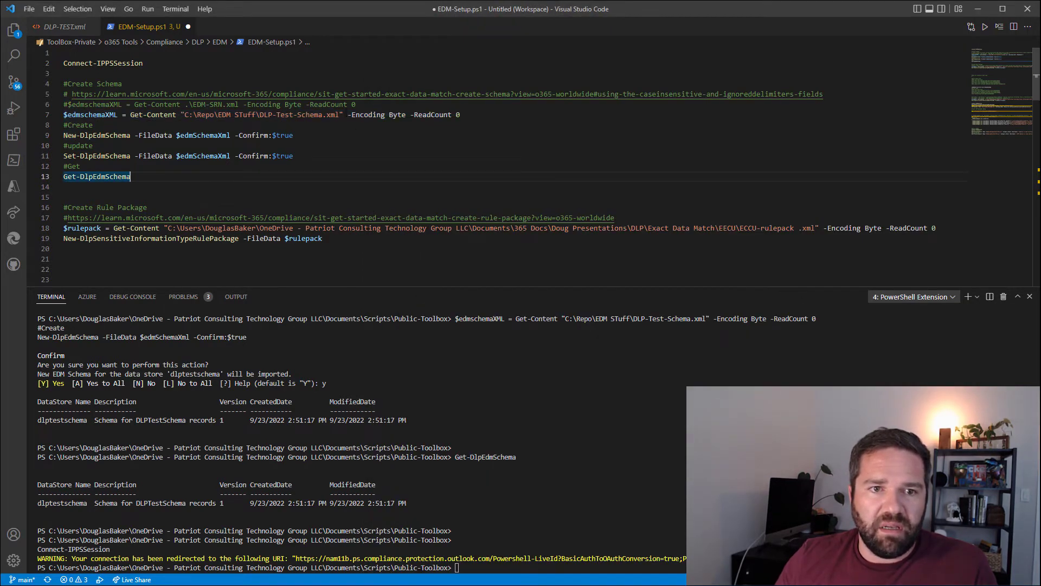
pyautogui.moveTo(343, 115); pyautogui.dragTo(181, 115)
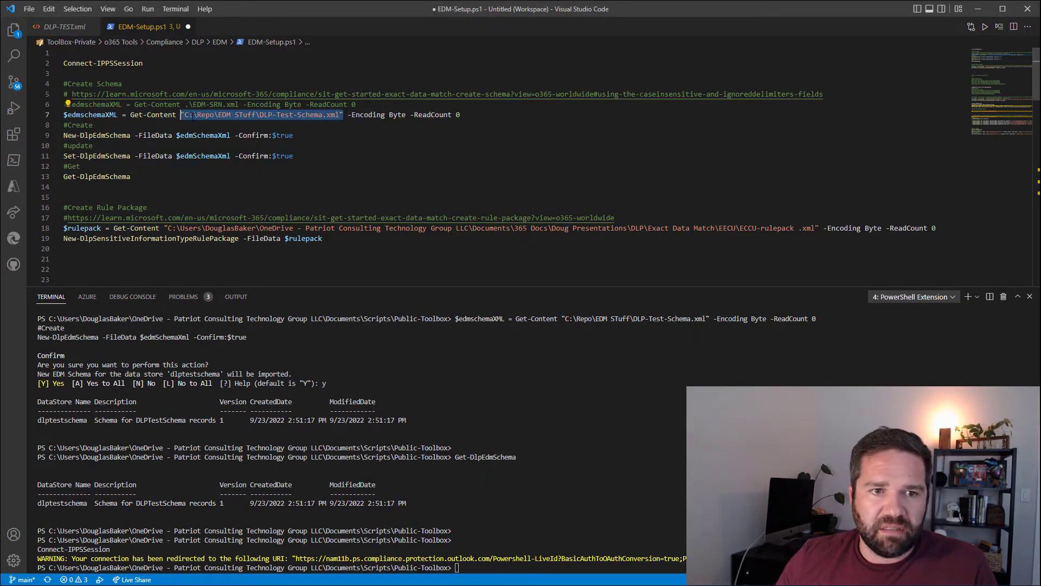
pyautogui.hotkey('ctrl', 'v')
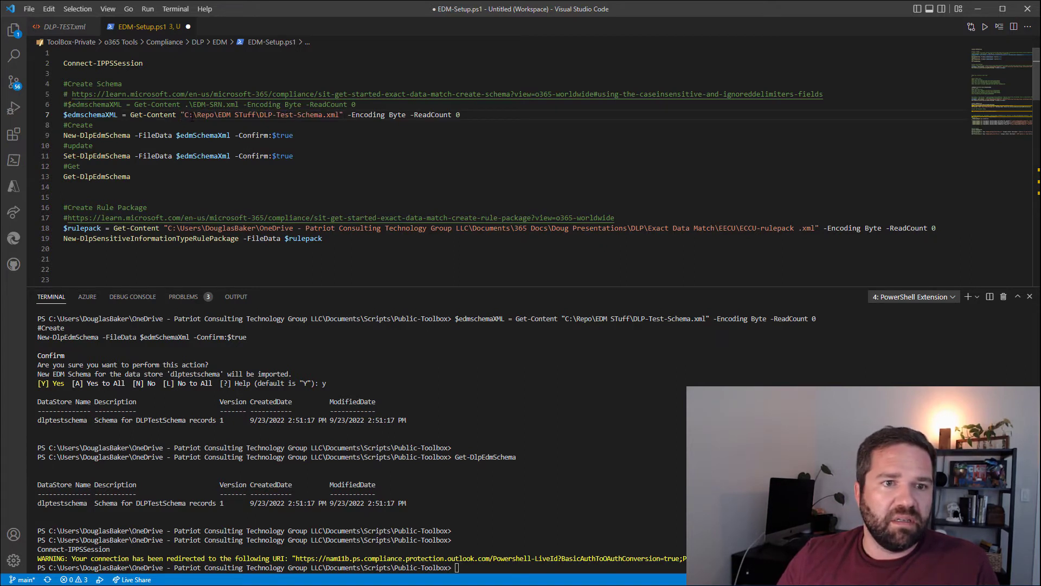
pyautogui.moveTo(460, 114); pyautogui.dragTo(31, 112)
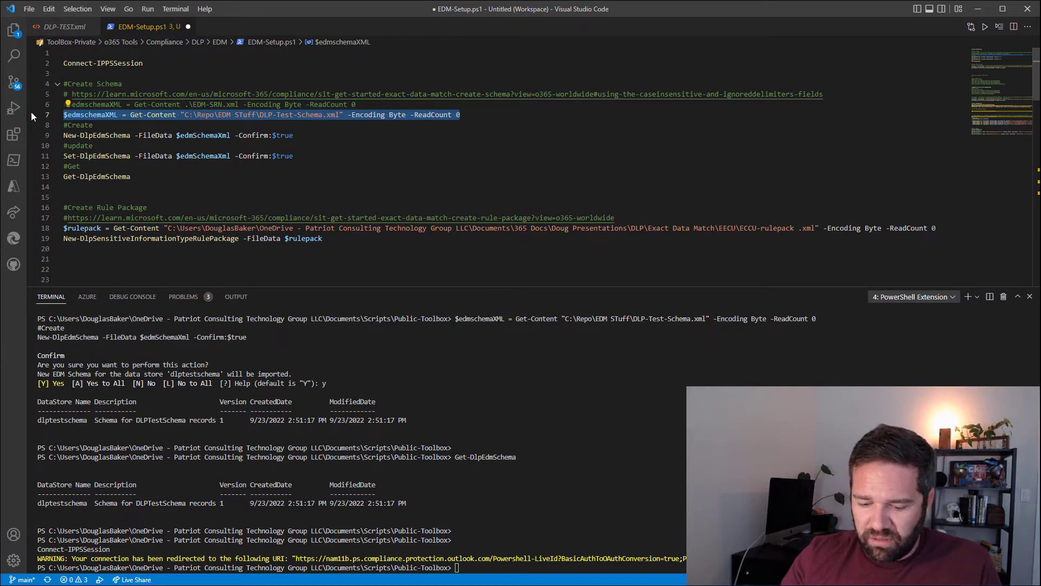
pyautogui.press('F8')
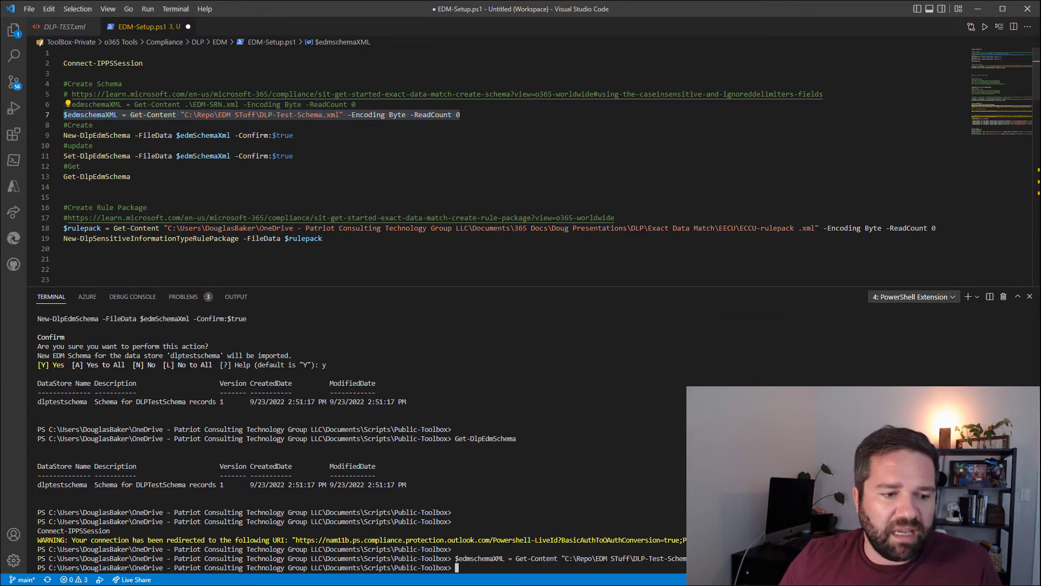
# Rename the schema's DataStore to DLPTestSchema1 in Notepad++ and save the file.
pyautogui.hotkey('alt', 'Tab')
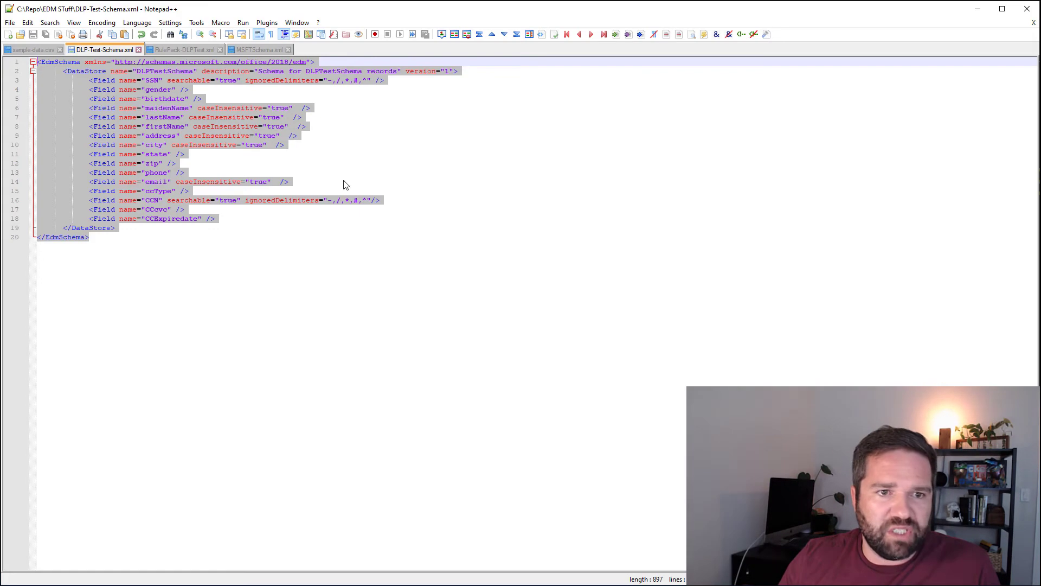
pyautogui.click(195, 71)
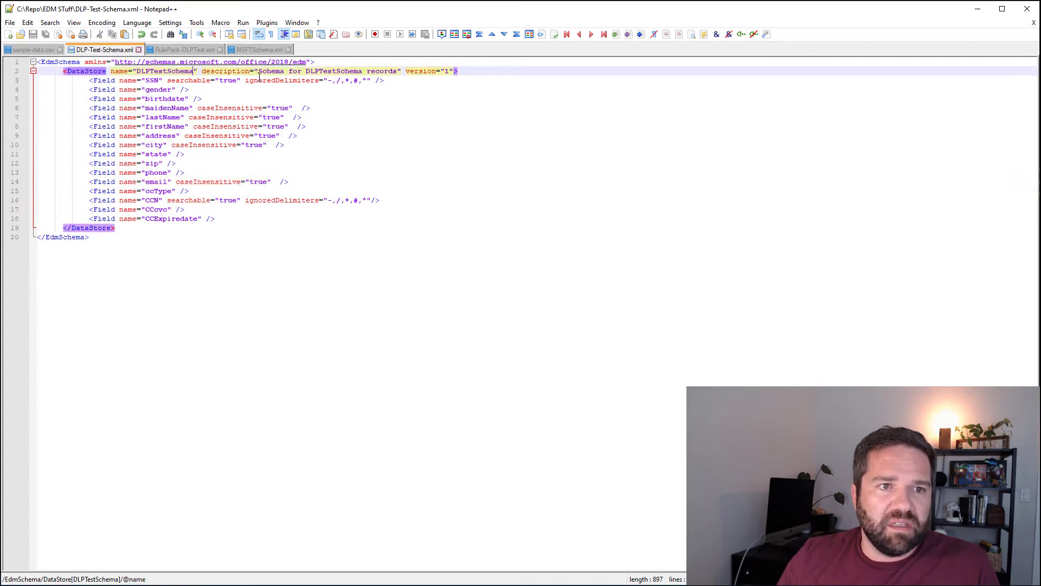
pyautogui.write('1')
pyautogui.hotkey('ctrl', 's')
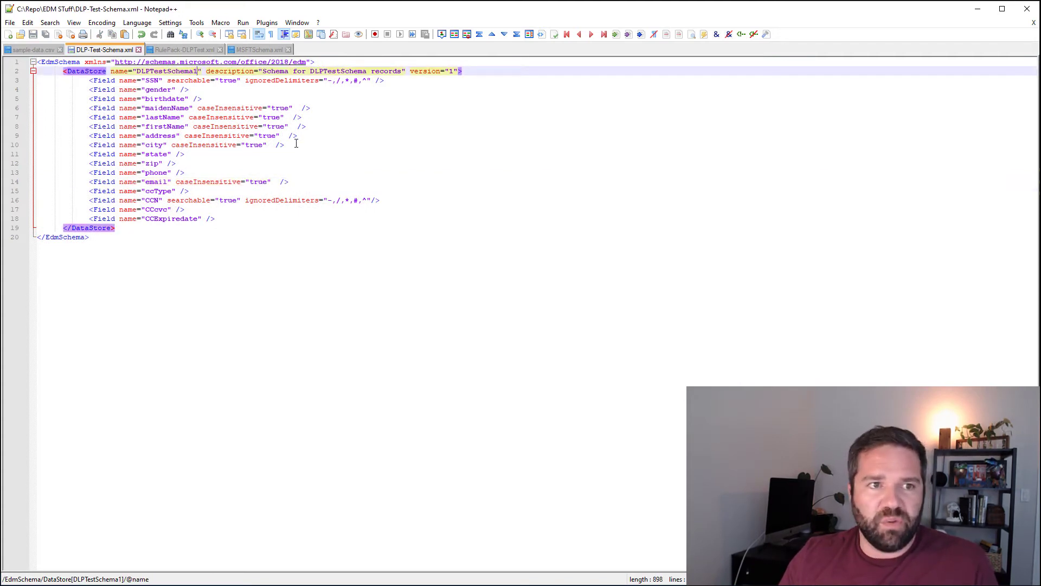
pyautogui.click(983, 16)
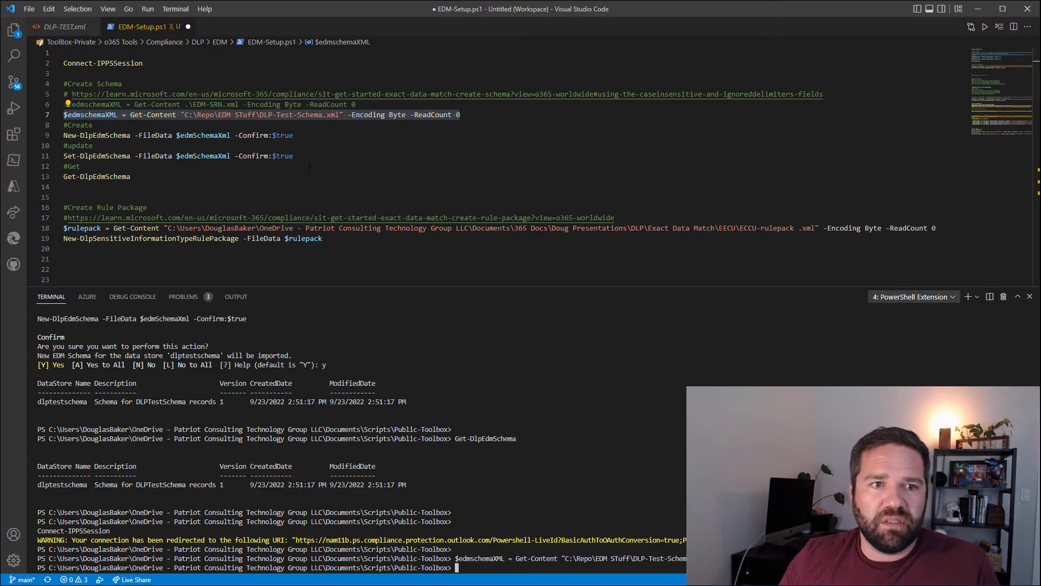
# Run lines 7–9 to create the dlptestschema1 EDM schema, confirming the import with y.
pyautogui.press('Down')
pyautogui.press('Down')
pyautogui.hotkey('shift', 'Up')
pyautogui.hotkey('shift', 'Up')
pyautogui.hotkey('shift', 'Home')
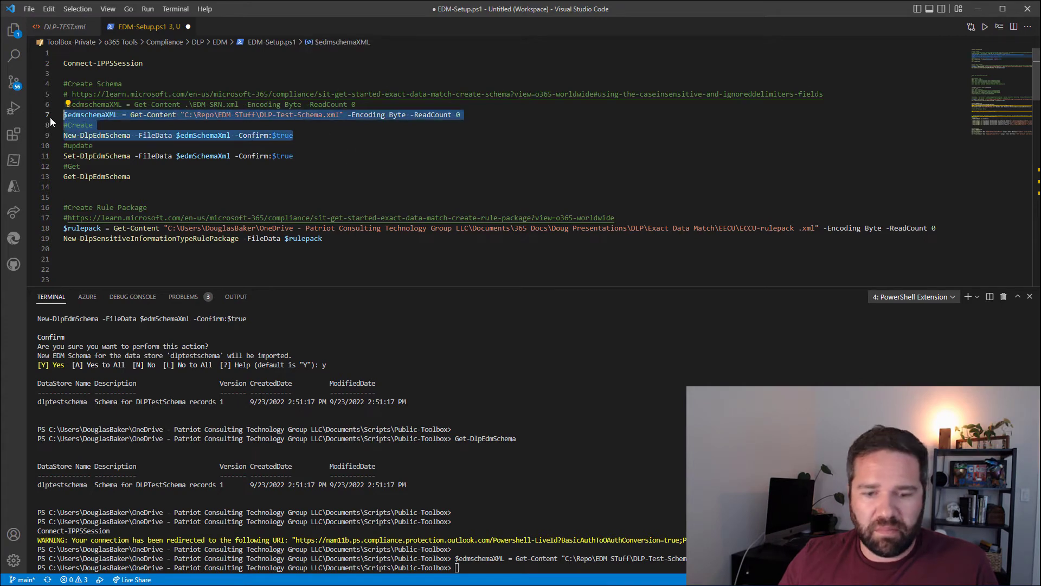
pyautogui.press('F8')
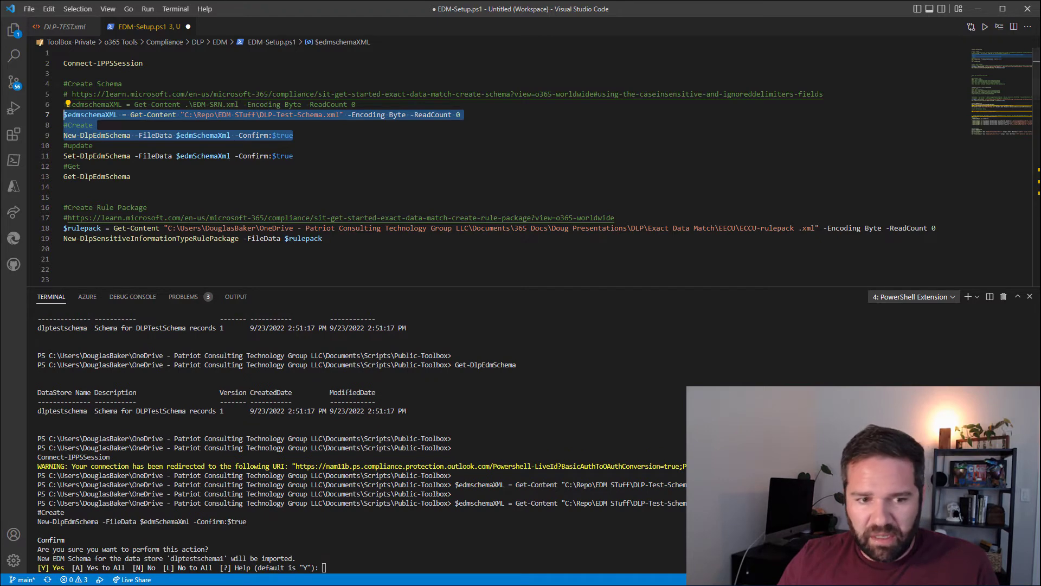
pyautogui.click(442, 508)
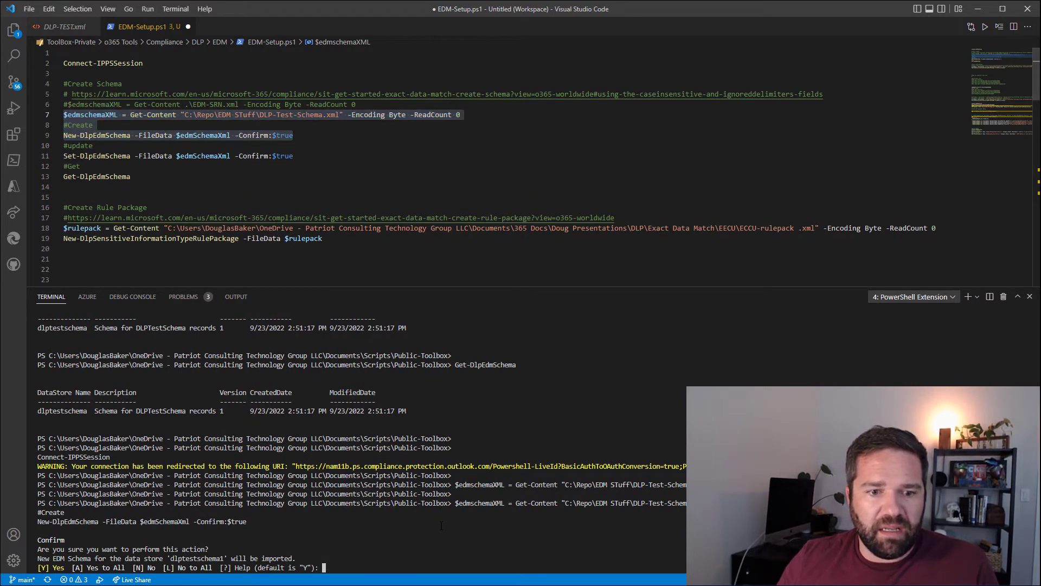
pyautogui.write('y')
pyautogui.press('Return')
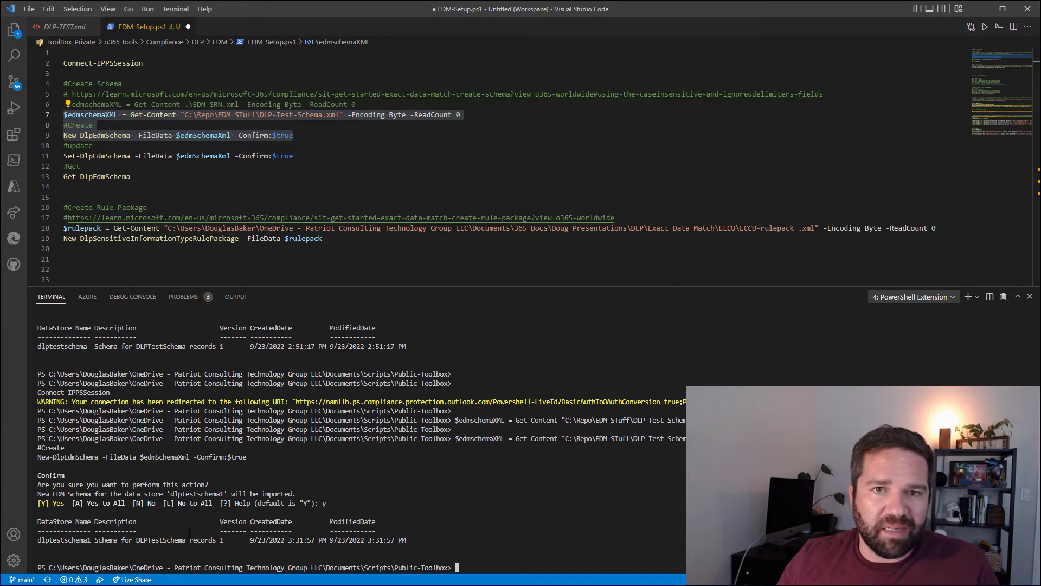
pyautogui.hotkey('alt', 'Tab')
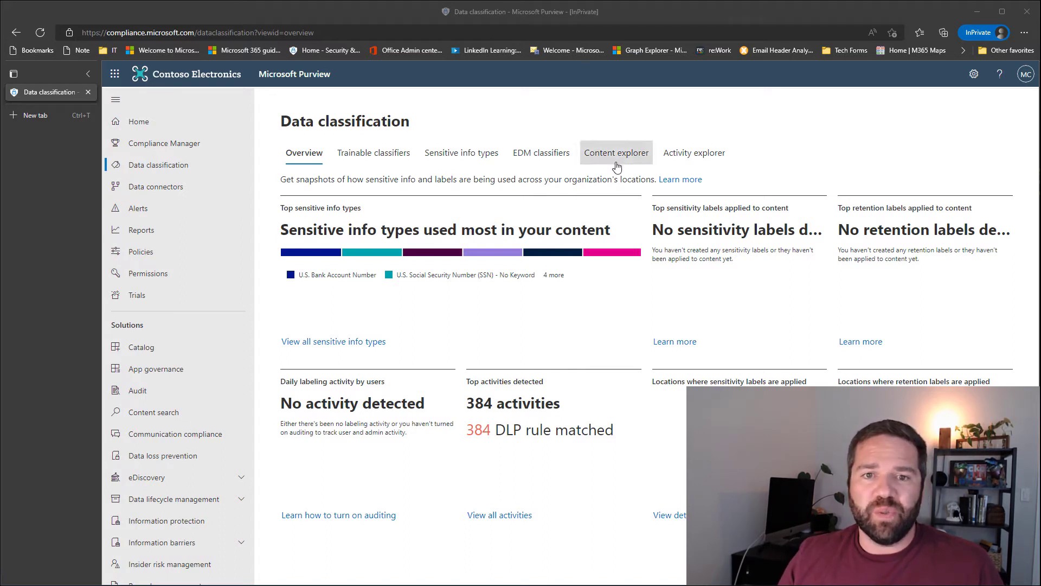
# Open EDM classifiers and turn the New EDM experience toggle off.
pyautogui.click(556, 155)
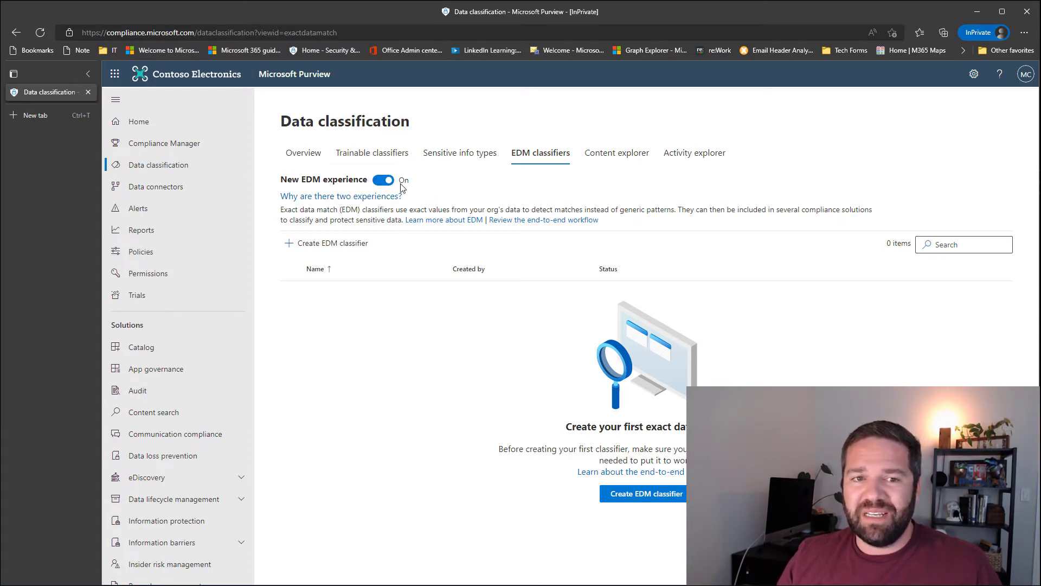
pyautogui.click(394, 183)
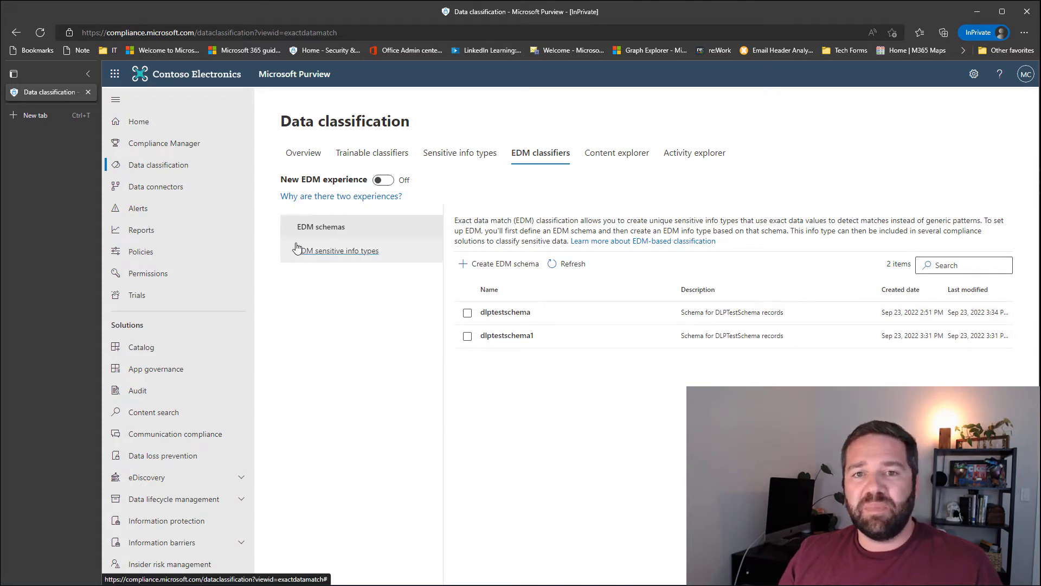
# Check EDM sensitive info types, then open dlptestschema's details from the EDM schemas list.
pyautogui.click(341, 250)
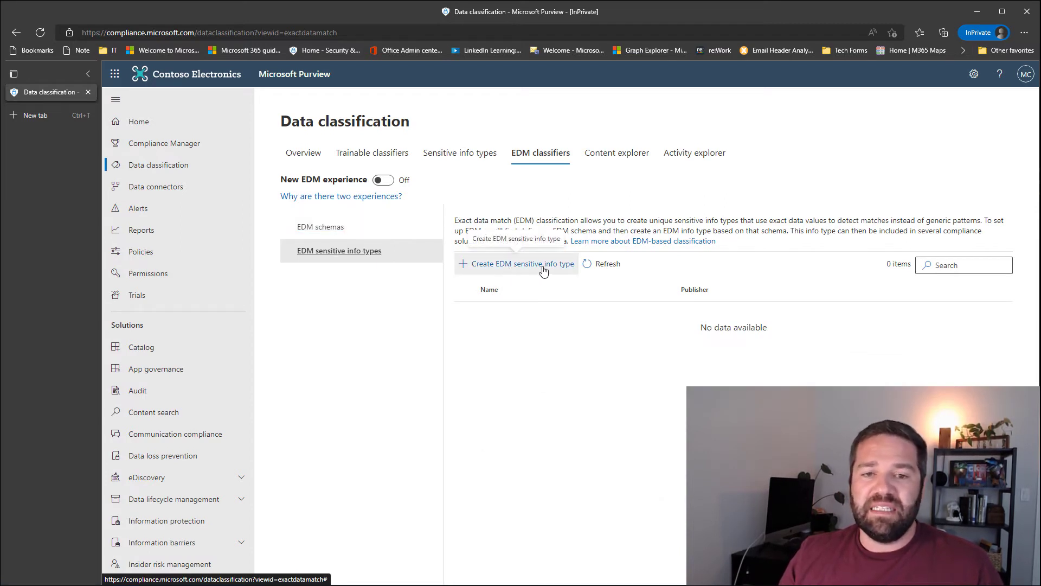
pyautogui.click(367, 235)
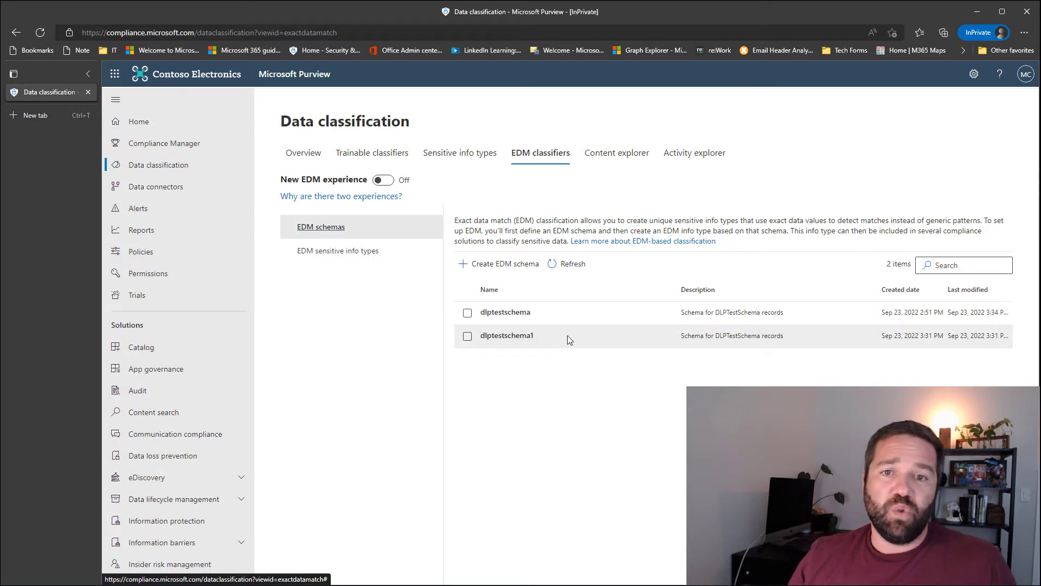
pyautogui.click(508, 313)
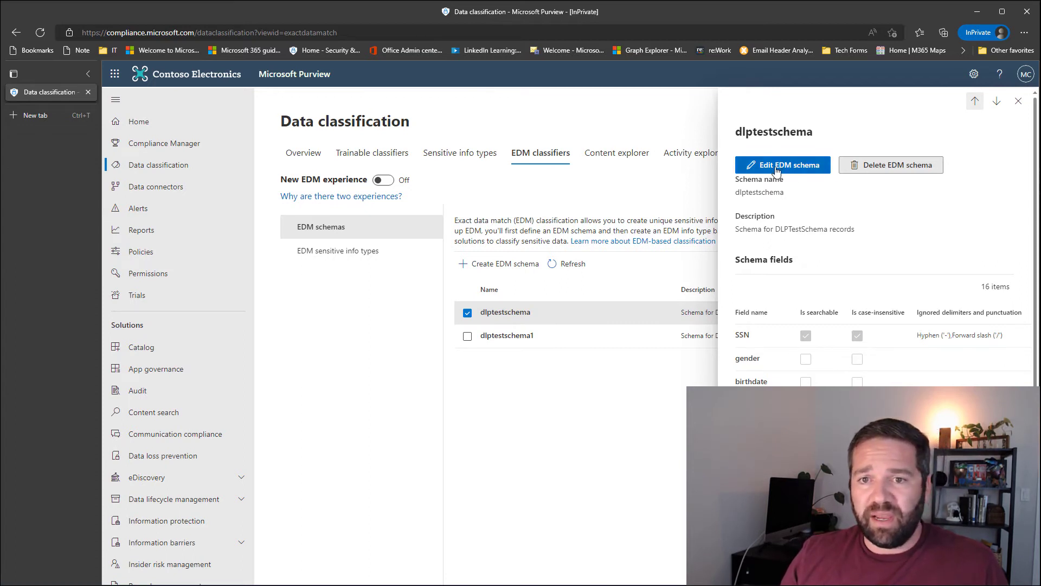
pyautogui.scroll(-2, 896, 374)
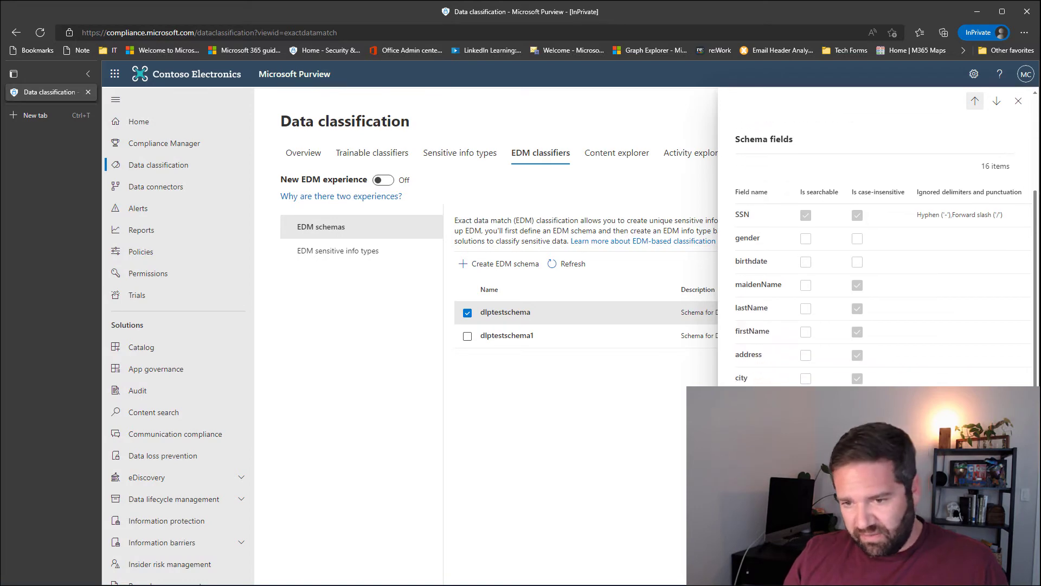
pyautogui.scroll(3, 798, 172)
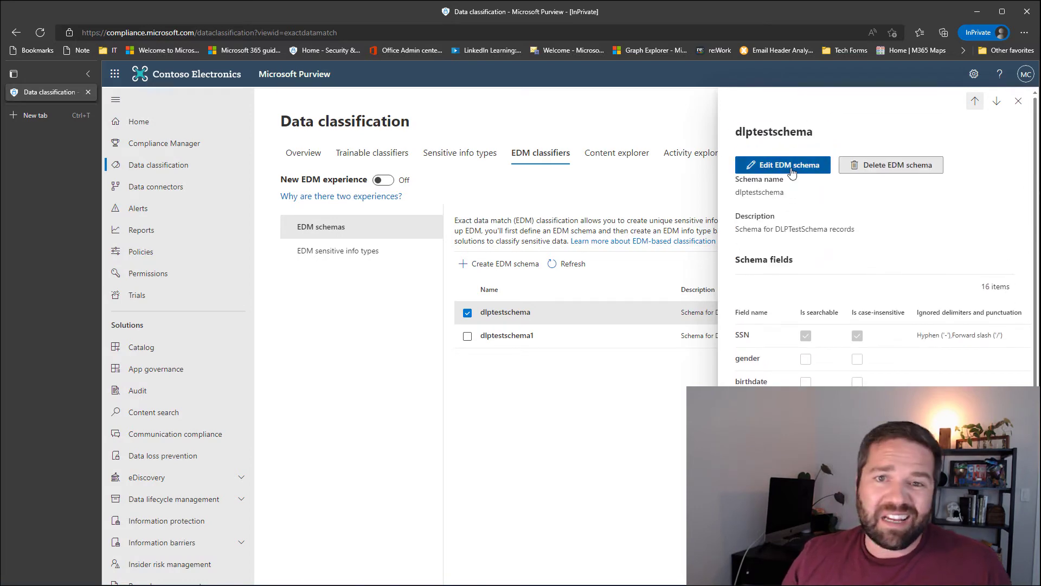
pyautogui.click(792, 172)
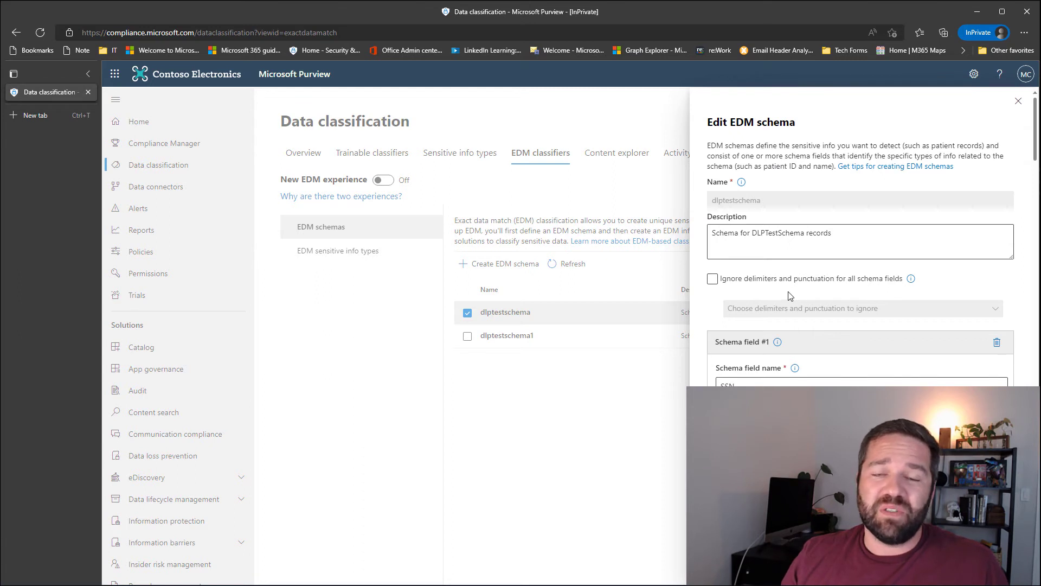
pyautogui.click(731, 281)
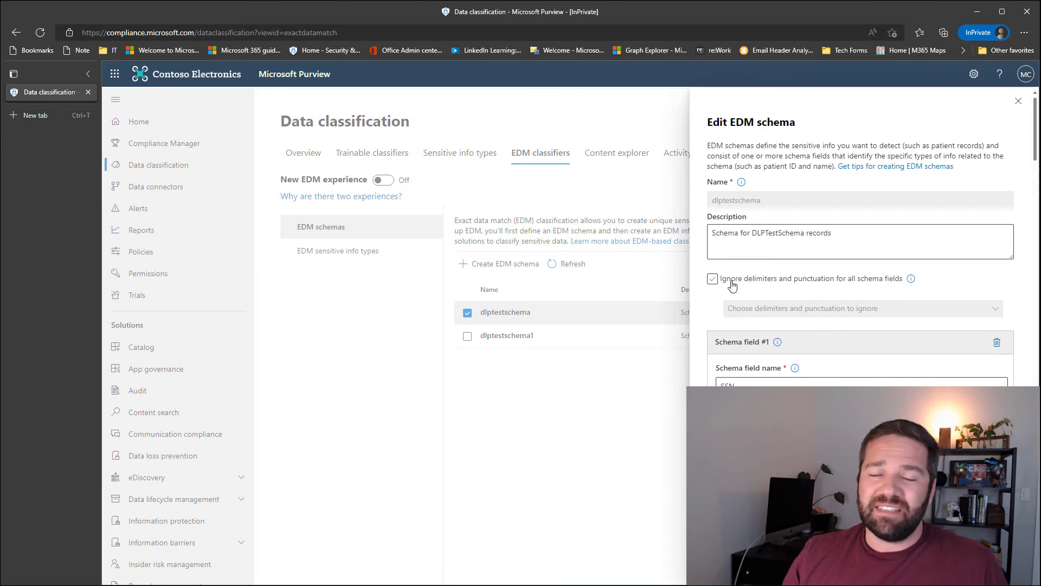
pyautogui.click(712, 279)
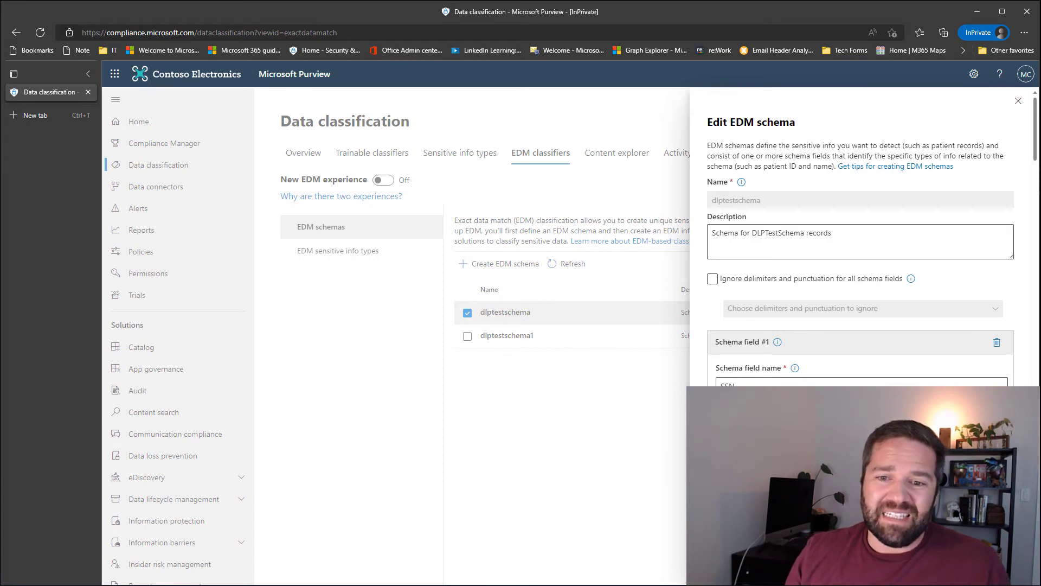
pyautogui.scroll(-4, 827, 218)
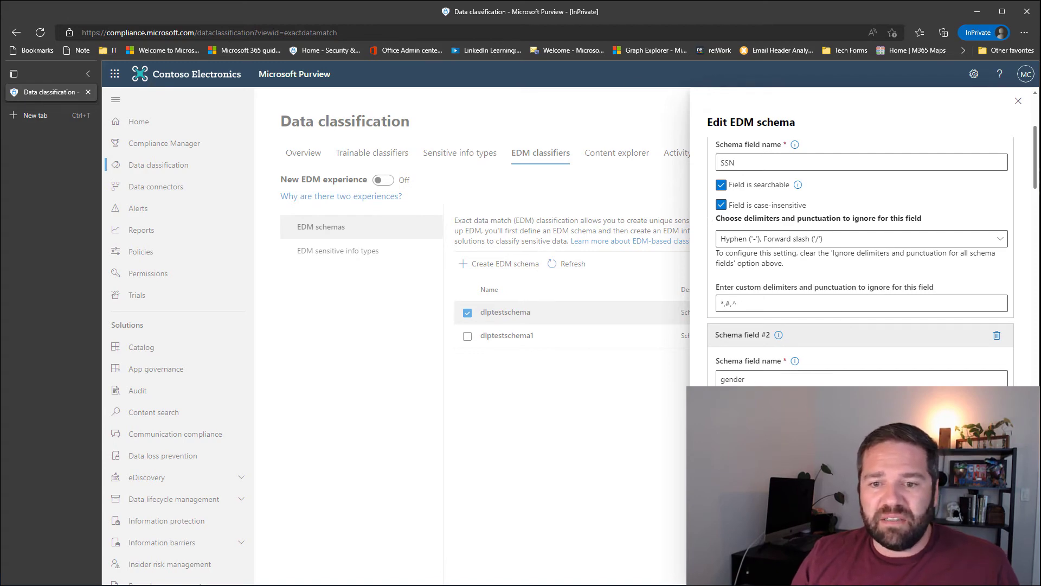
pyautogui.scroll(5, 784, 213)
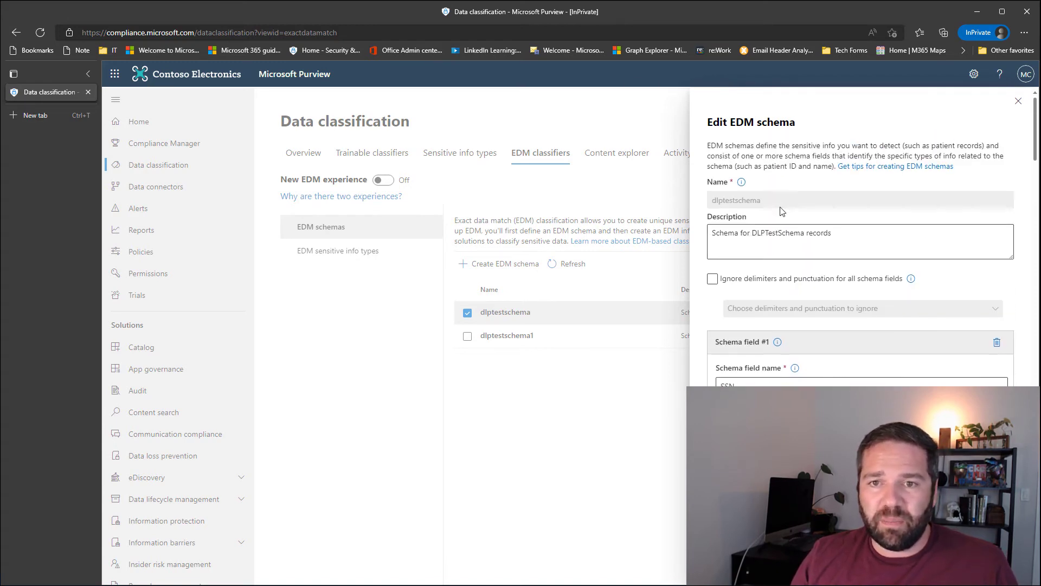
# Try the Ignore delimiters option and its choices, browse the fields, then close without saving.
pyautogui.click(714, 279)
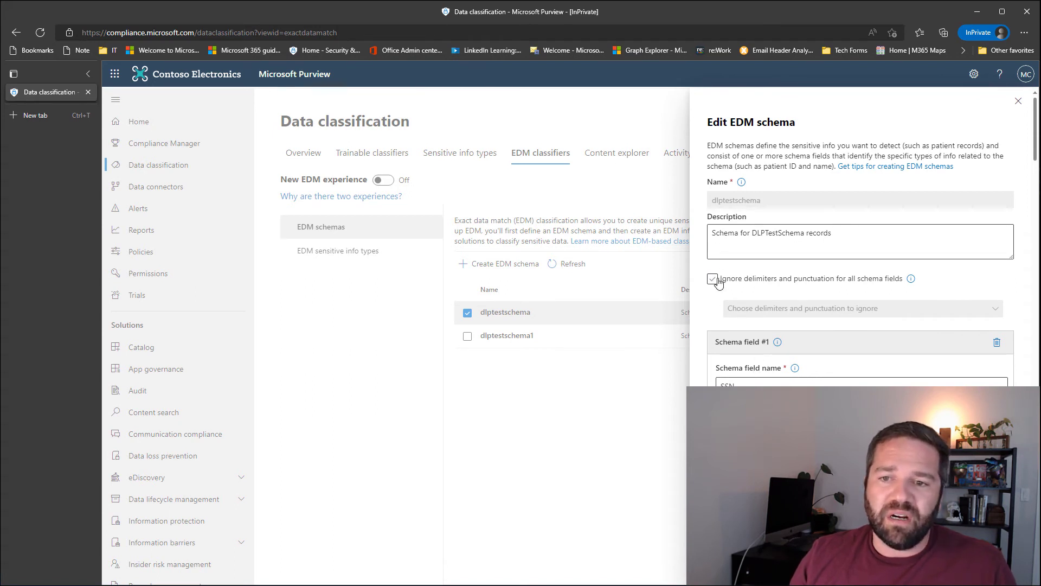
pyautogui.click(713, 279)
pyautogui.click(818, 307)
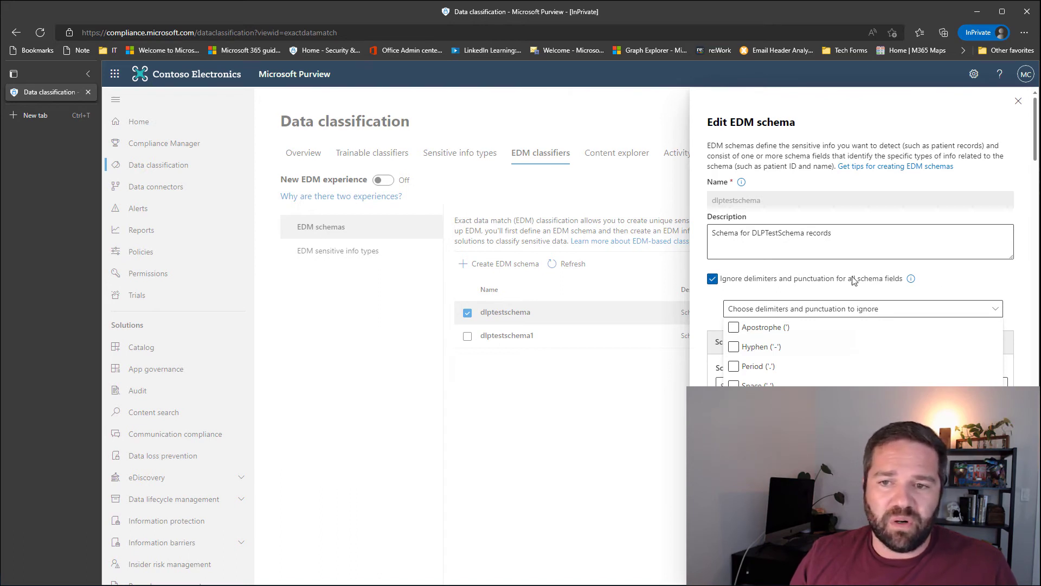
pyautogui.click(713, 279)
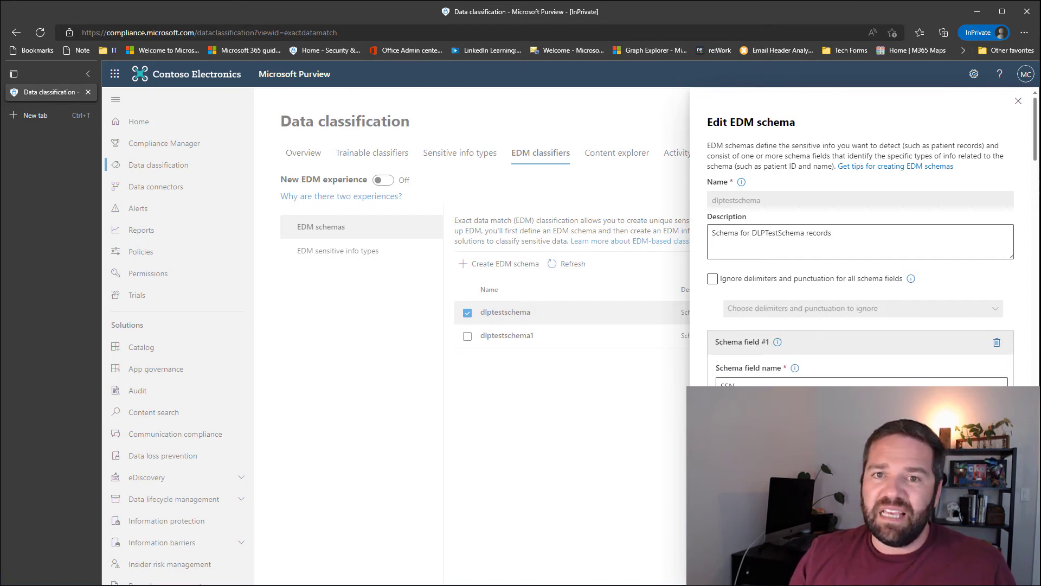
pyautogui.scroll(-5, 861, 244)
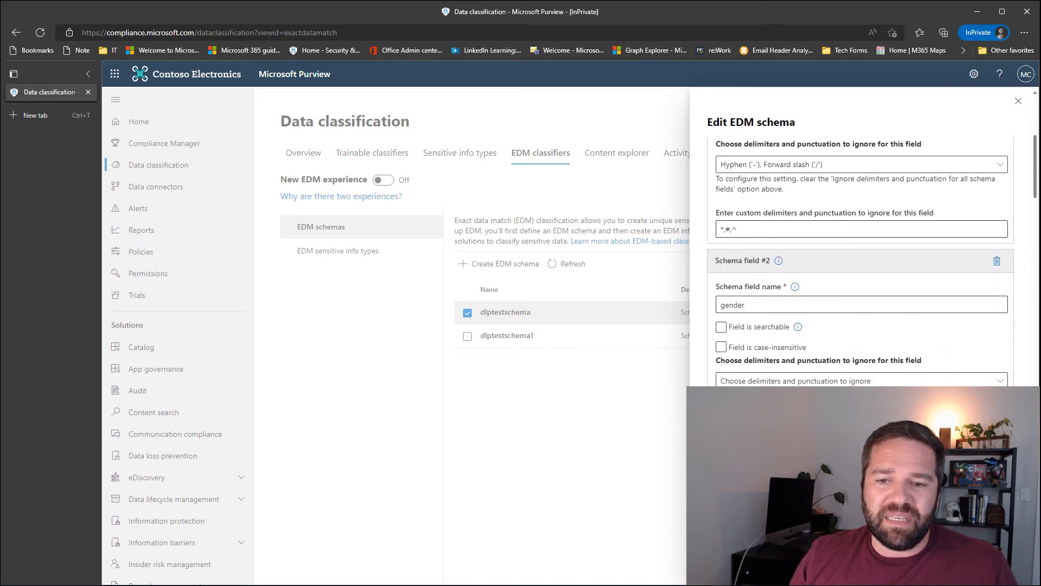
pyautogui.scroll(-3, 860, 244)
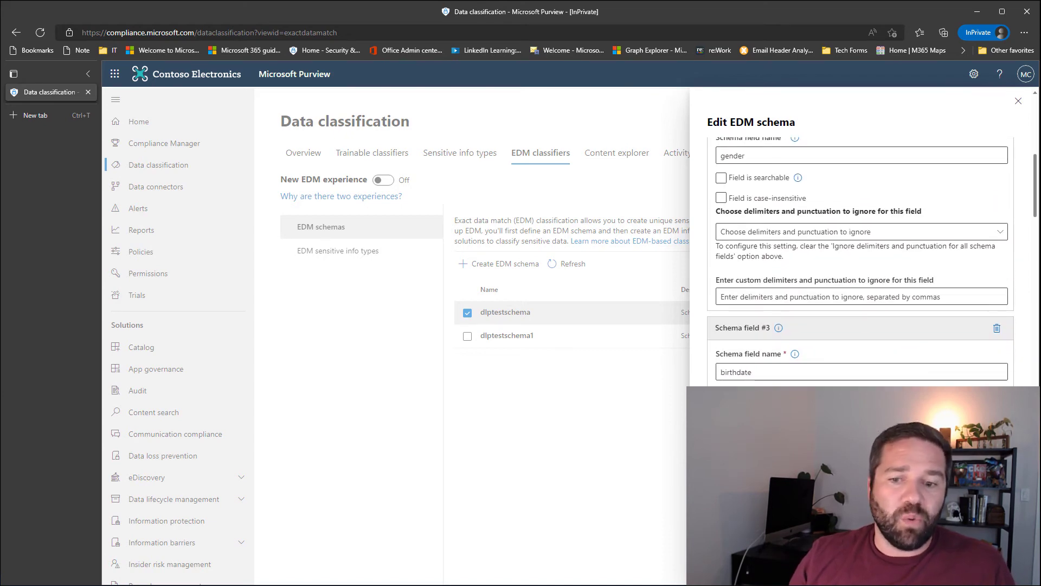
pyautogui.scroll(-10, 861, 245)
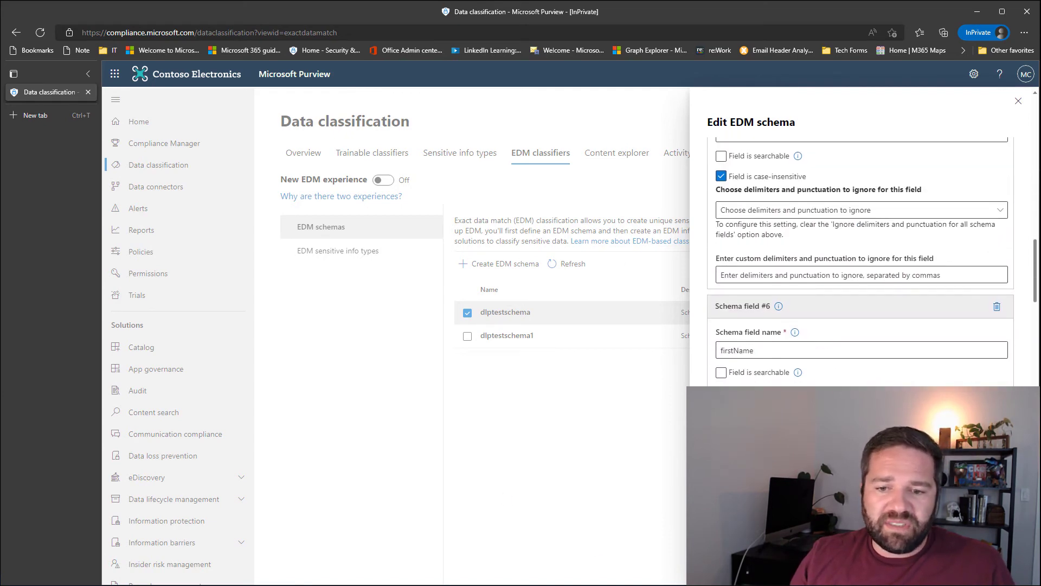
pyautogui.press('Escape')
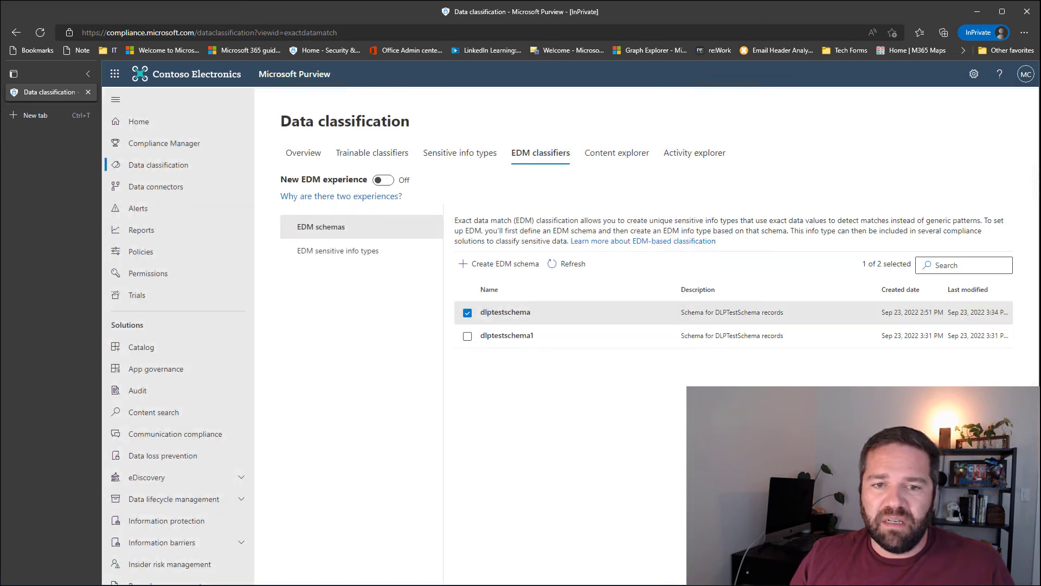
pyautogui.click(499, 264)
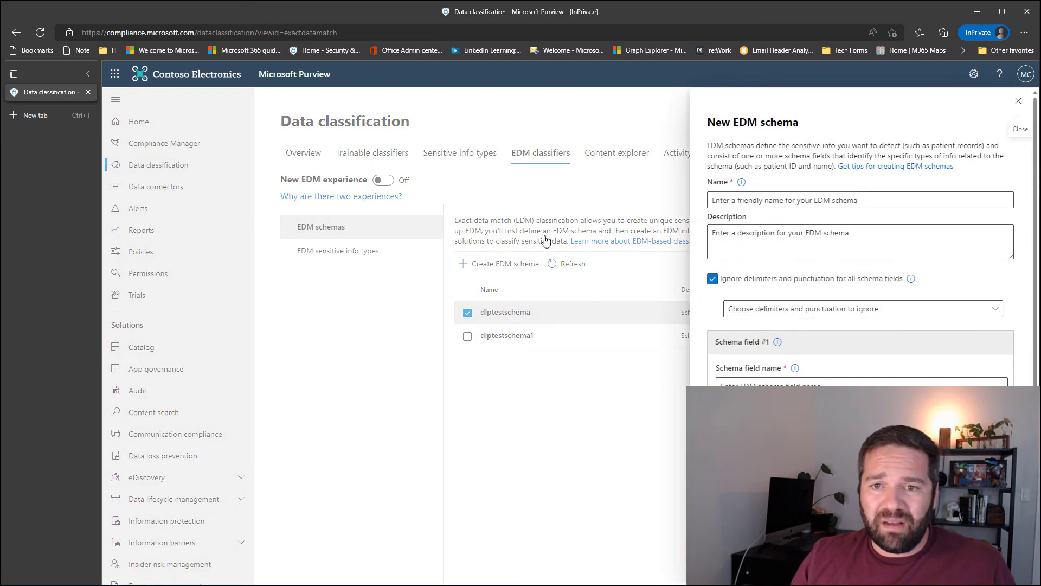
pyautogui.click(806, 200)
pyautogui.write('MRN')
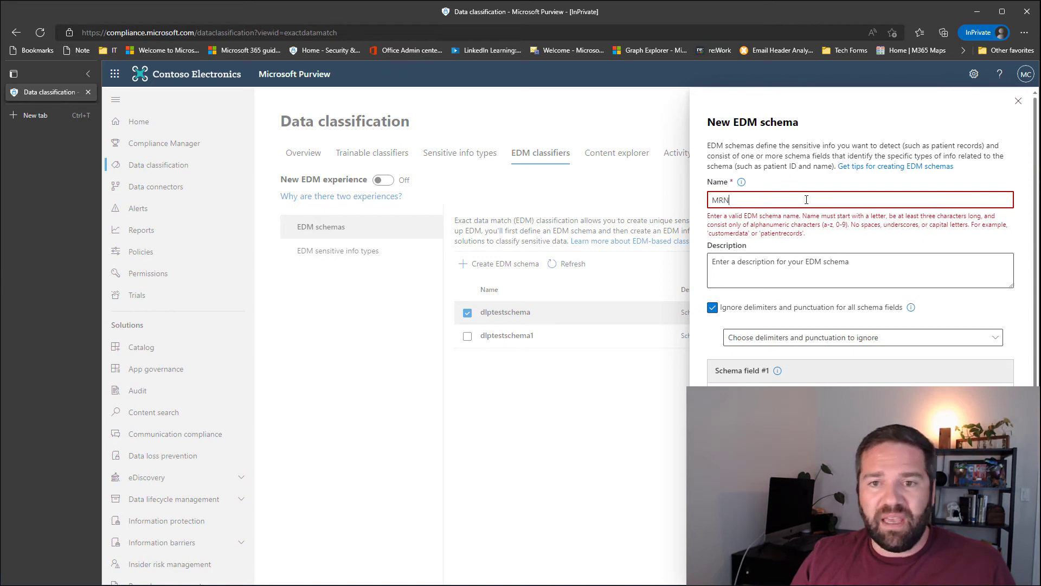
pyautogui.press('BackSpace')
pyautogui.press('BackSpace')
pyautogui.press('BackSpace')
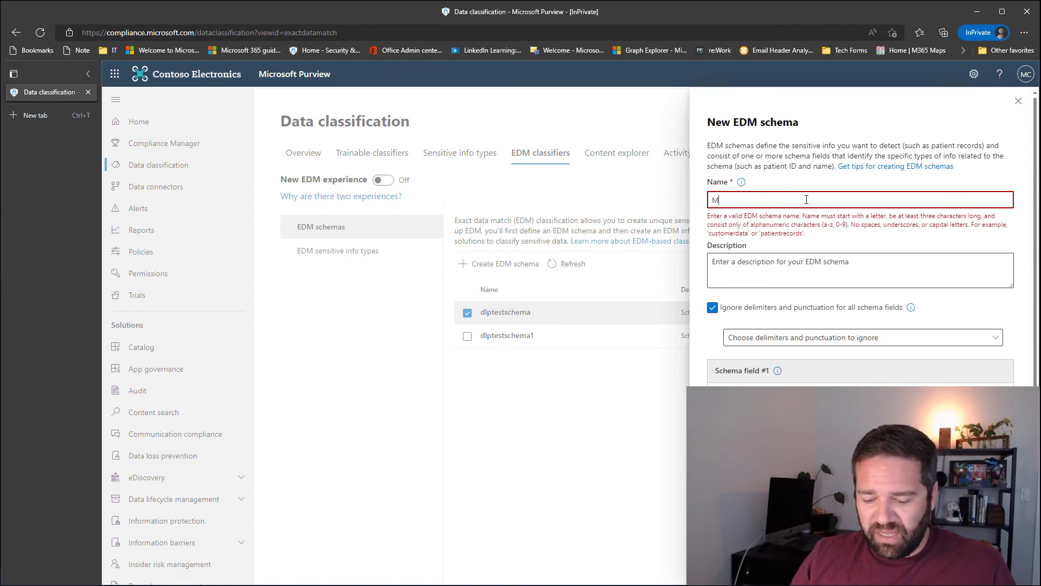
pyautogui.write('mrn')
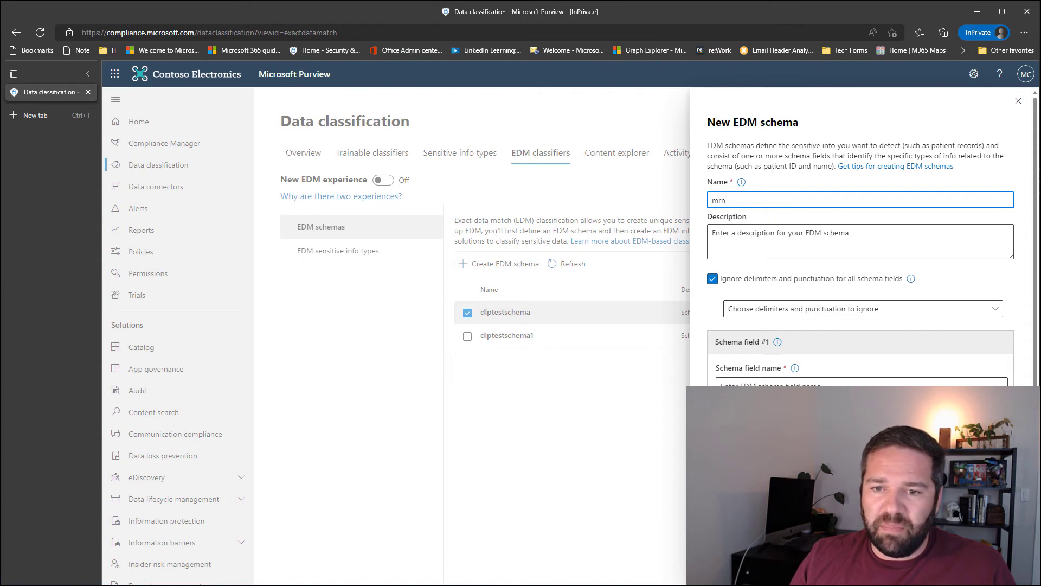
pyautogui.click(765, 384)
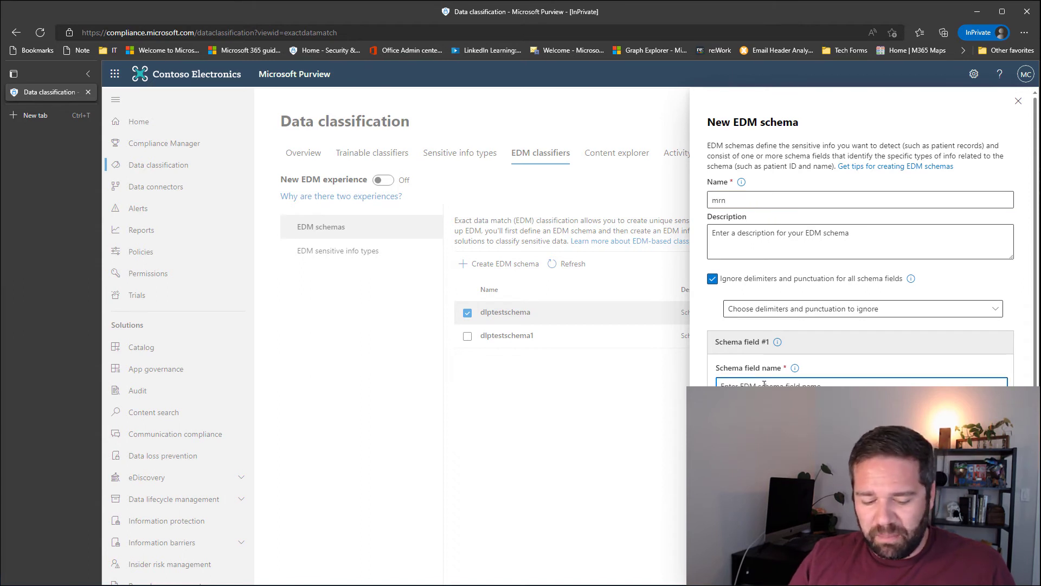
pyautogui.write('MR')
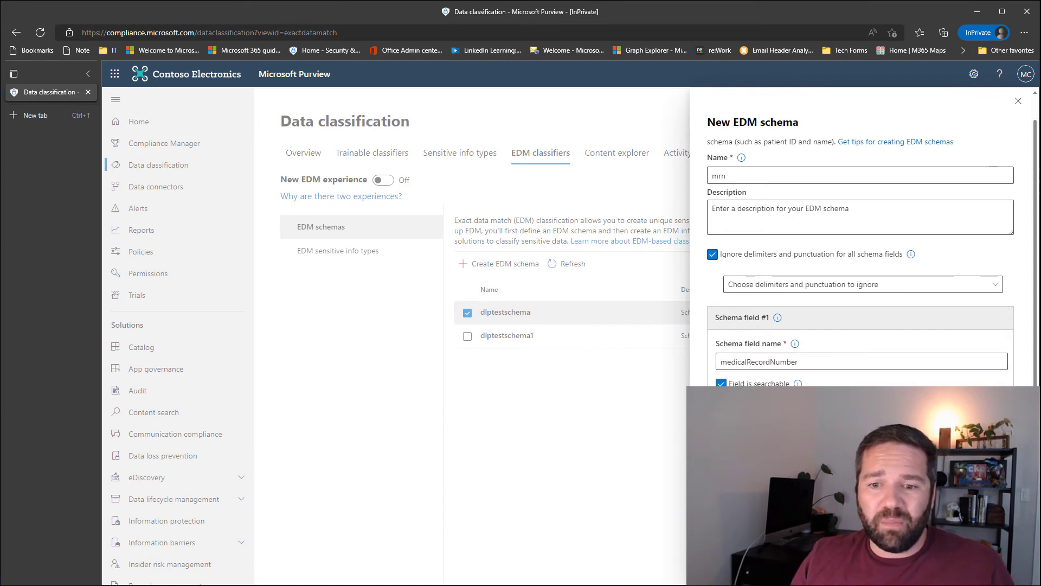
pyautogui.press('Escape')
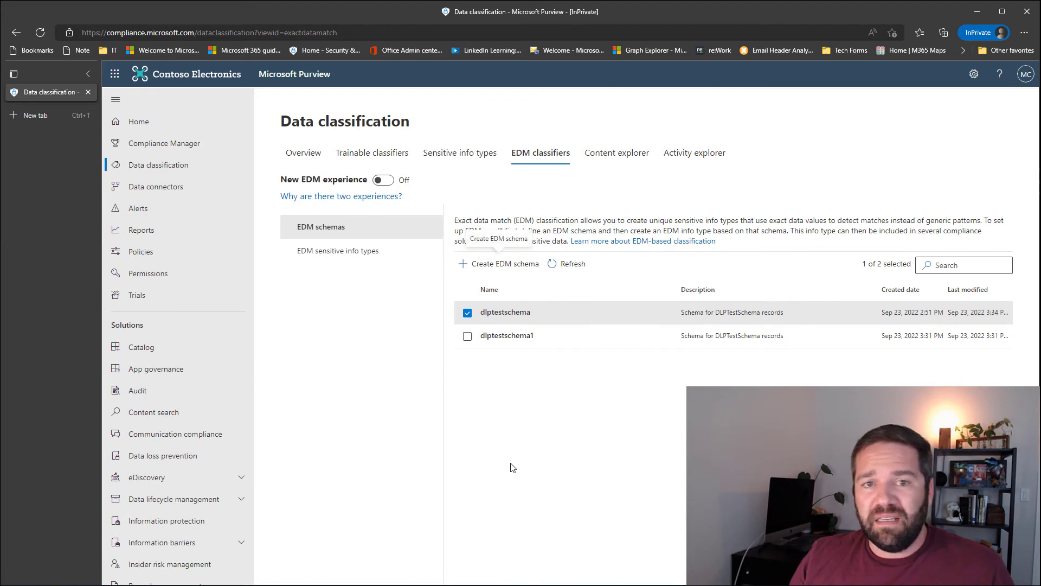
# Turn the New EDM experience on and start the Create EDM classifier wizard.
pyautogui.click(385, 182)
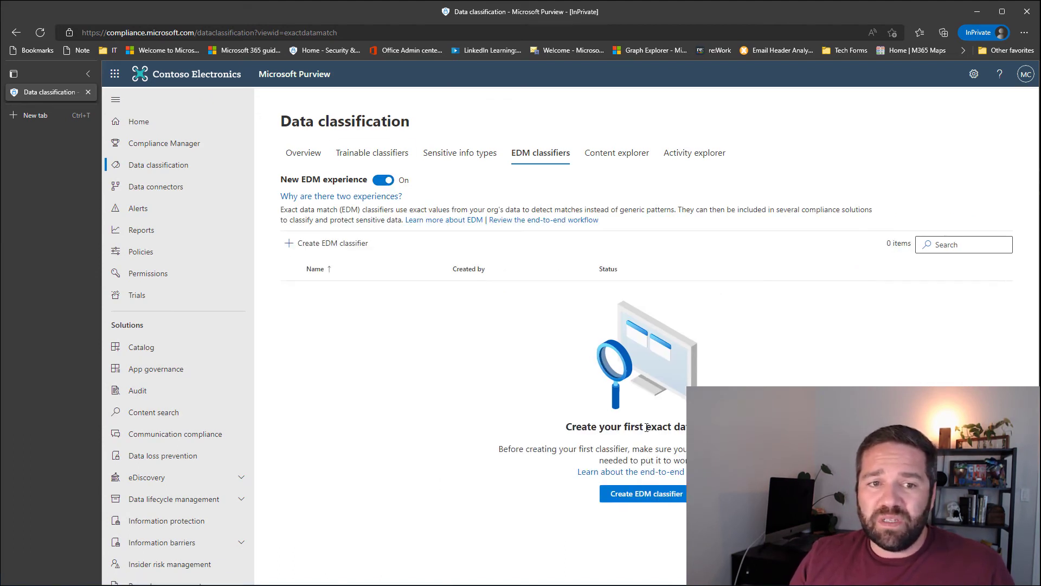
pyautogui.click(363, 243)
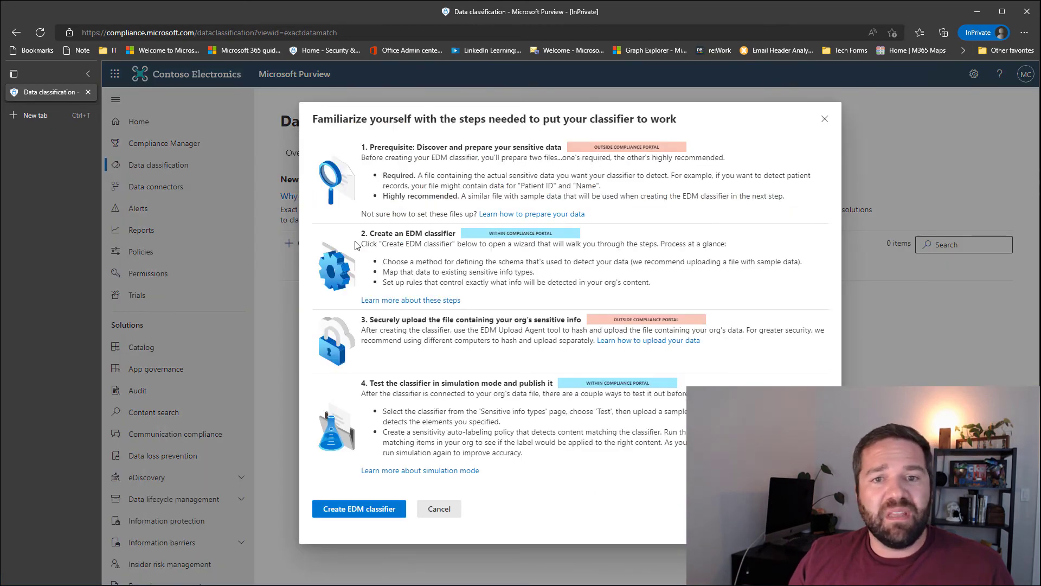
pyautogui.moveTo(337, 119); pyautogui.dragTo(557, 428)
pyautogui.click(551, 428)
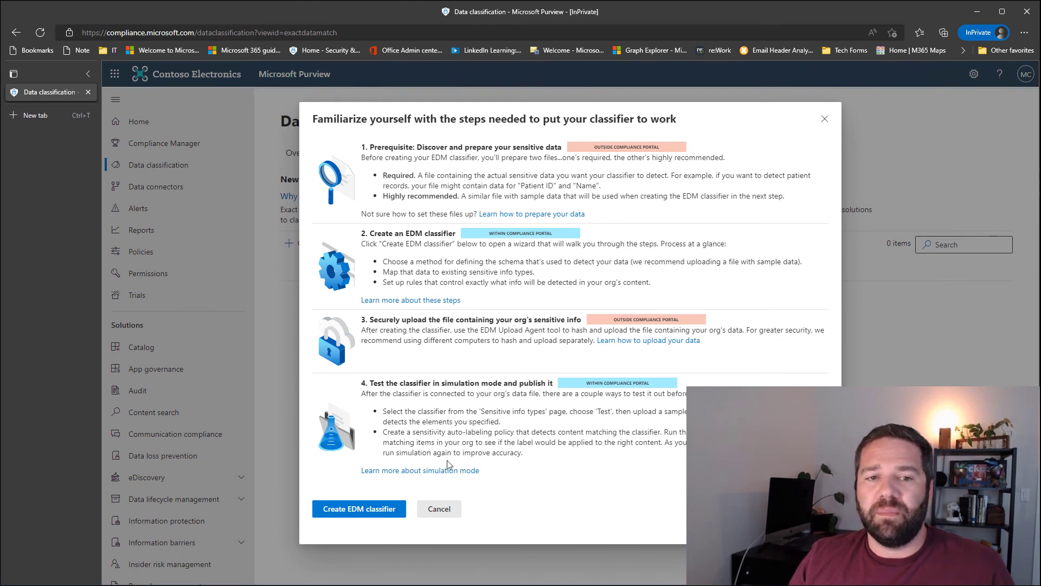
pyautogui.click(353, 510)
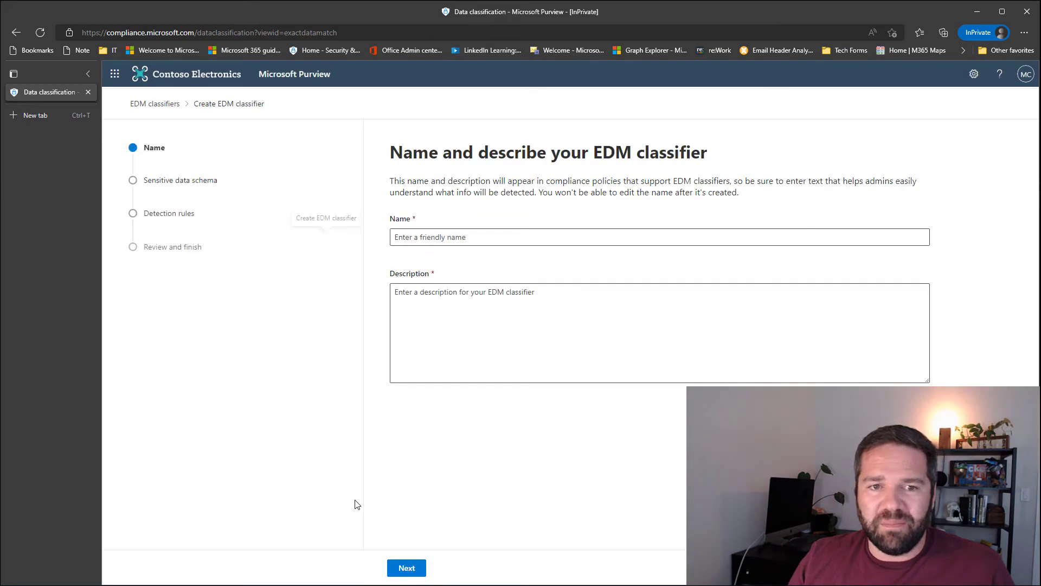
# Name the classifier edmschematest with description 'test' and continue.
pyautogui.click(454, 238)
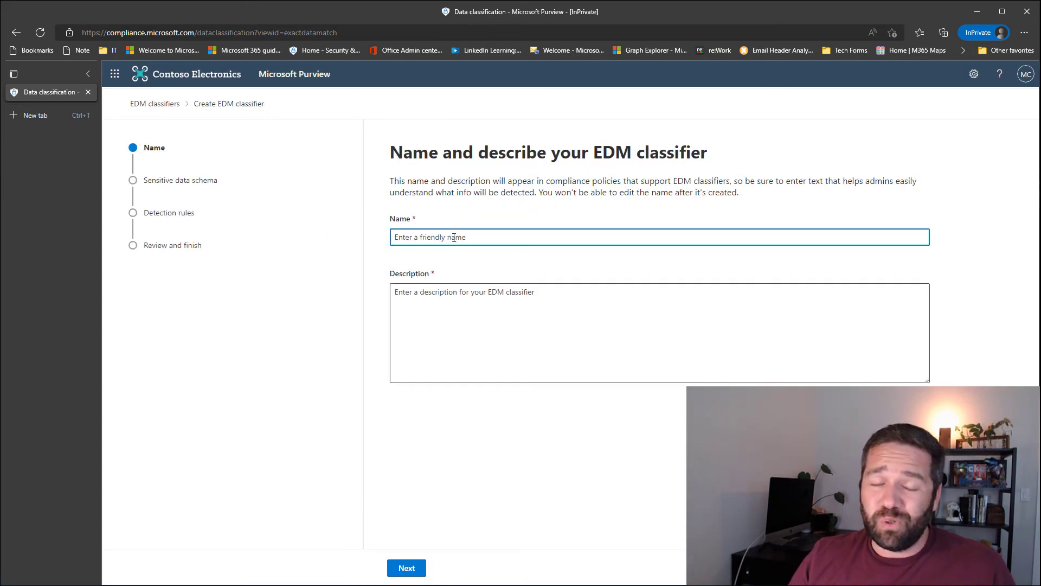
pyautogui.write('DLP')
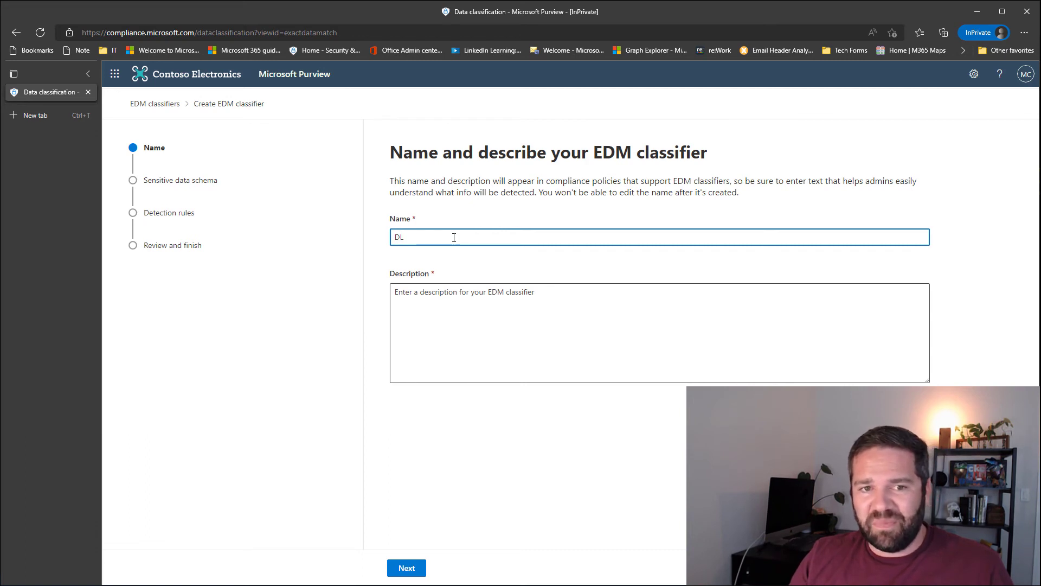
pyautogui.press('BackSpace')
pyautogui.press('BackSpace')
pyautogui.press('BackSpace')
pyautogui.write('edmschematest')
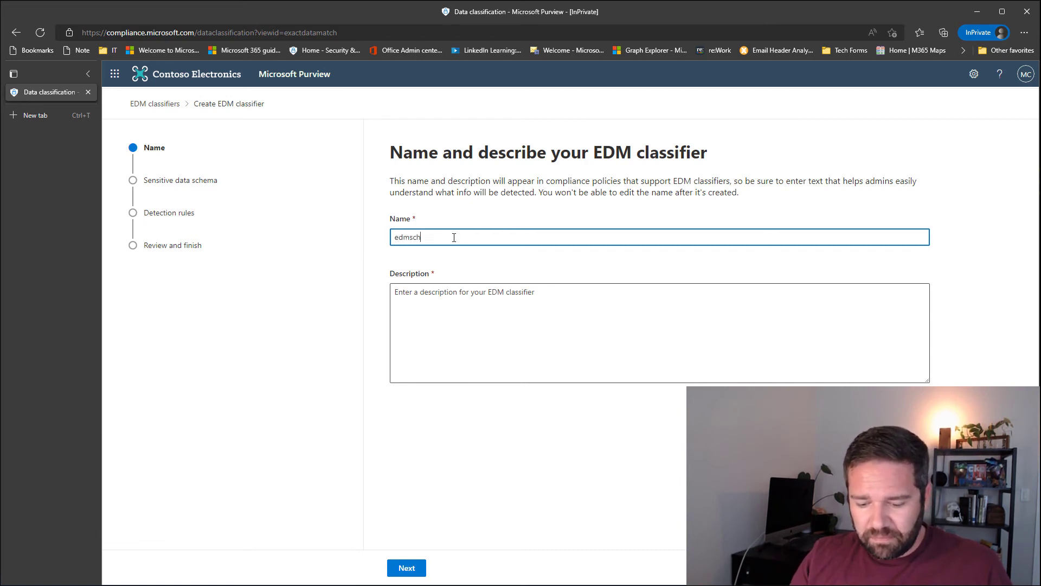
pyautogui.click(476, 317)
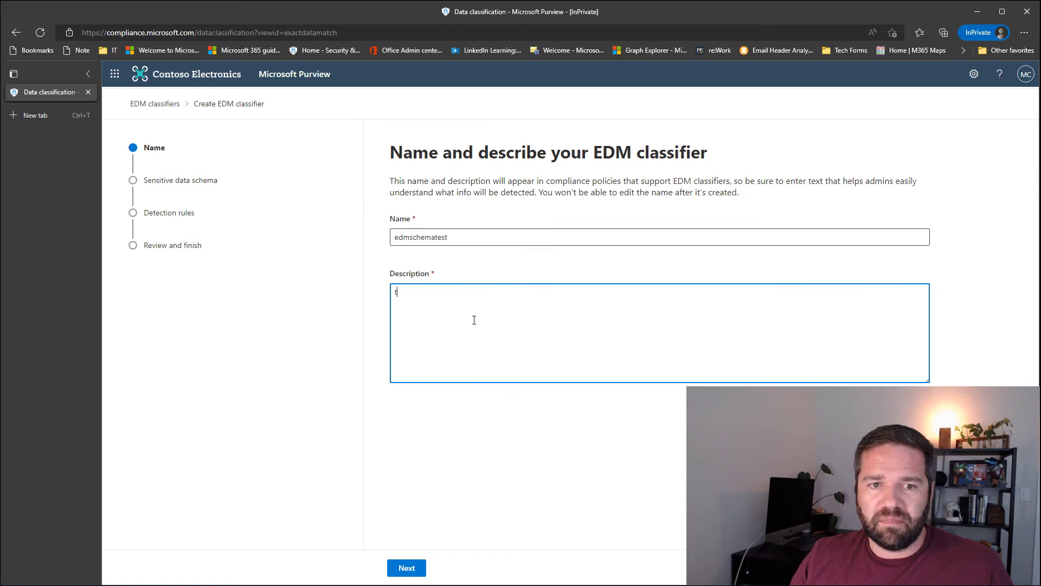
pyautogui.write('test')
pyautogui.click(412, 567)
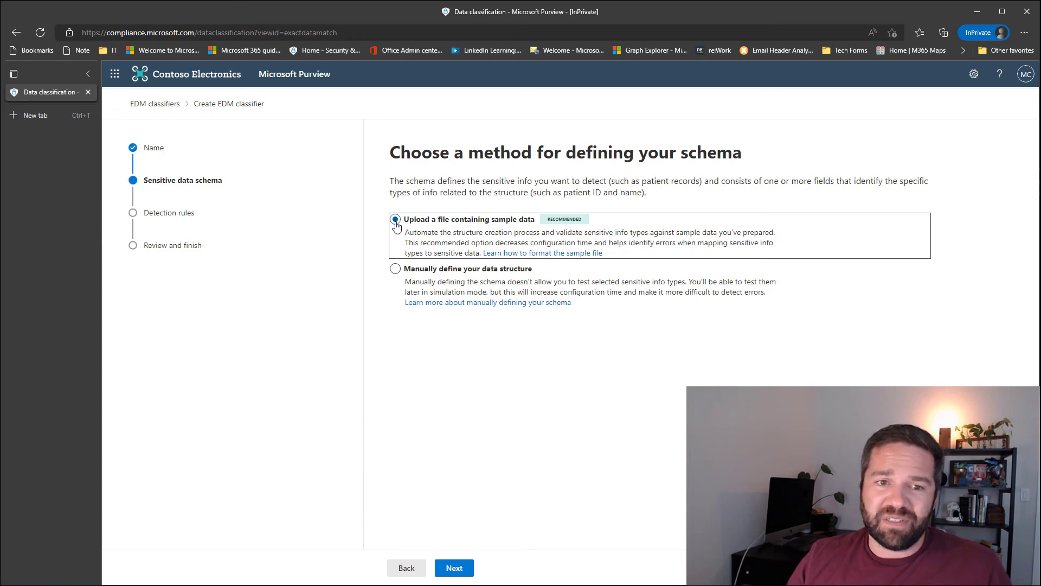
# Choose manual data structure definition, view the columns page, then switch back to the classic experience.
pyautogui.click(514, 273)
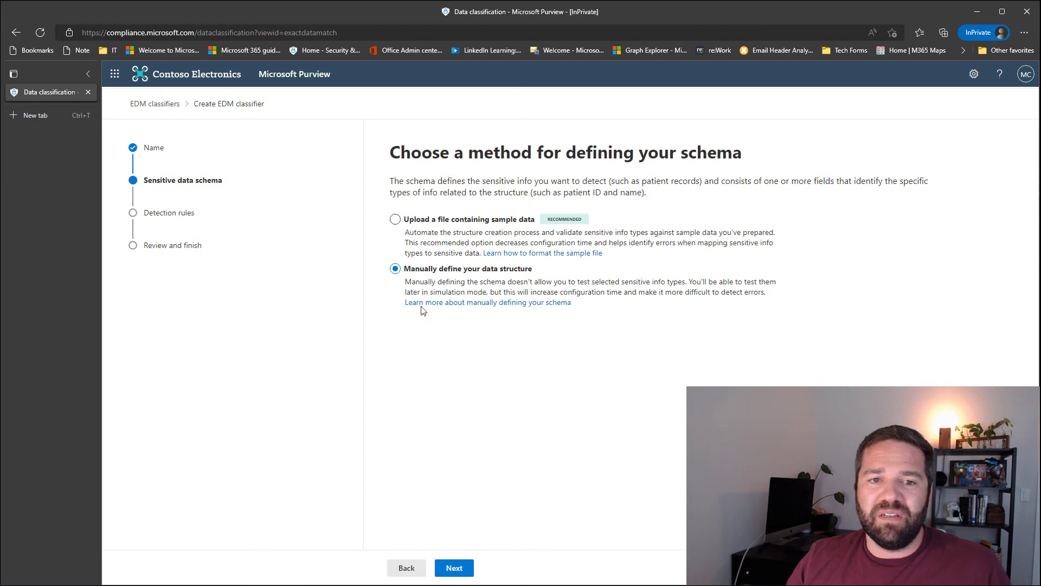
pyautogui.click(462, 566)
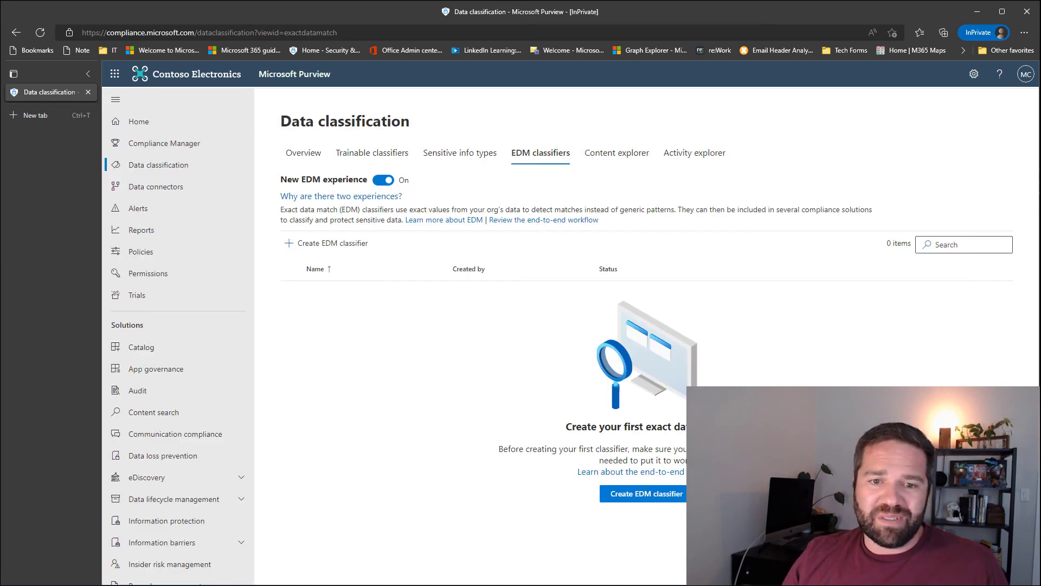
pyautogui.click(383, 180)
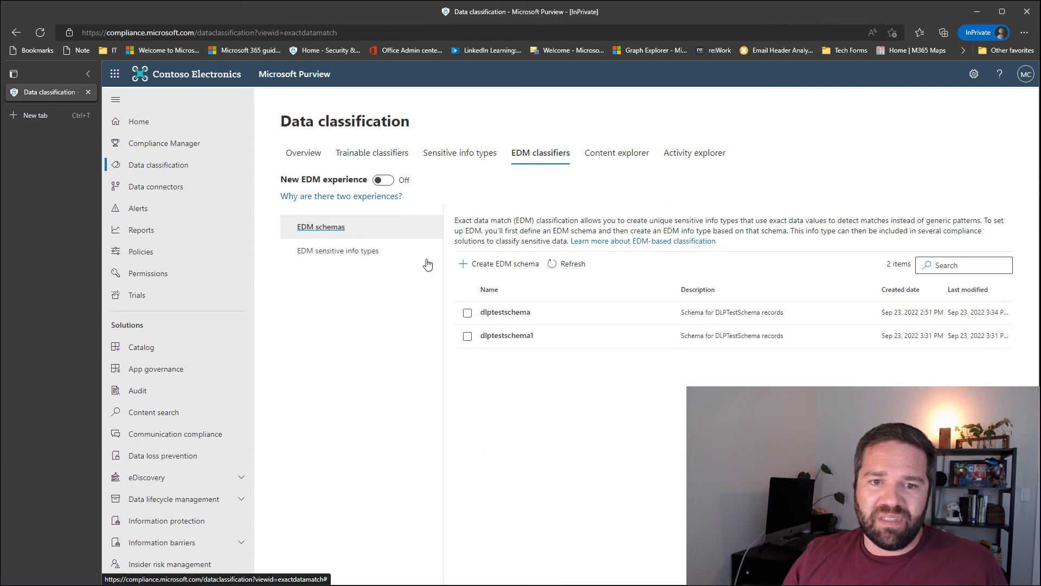